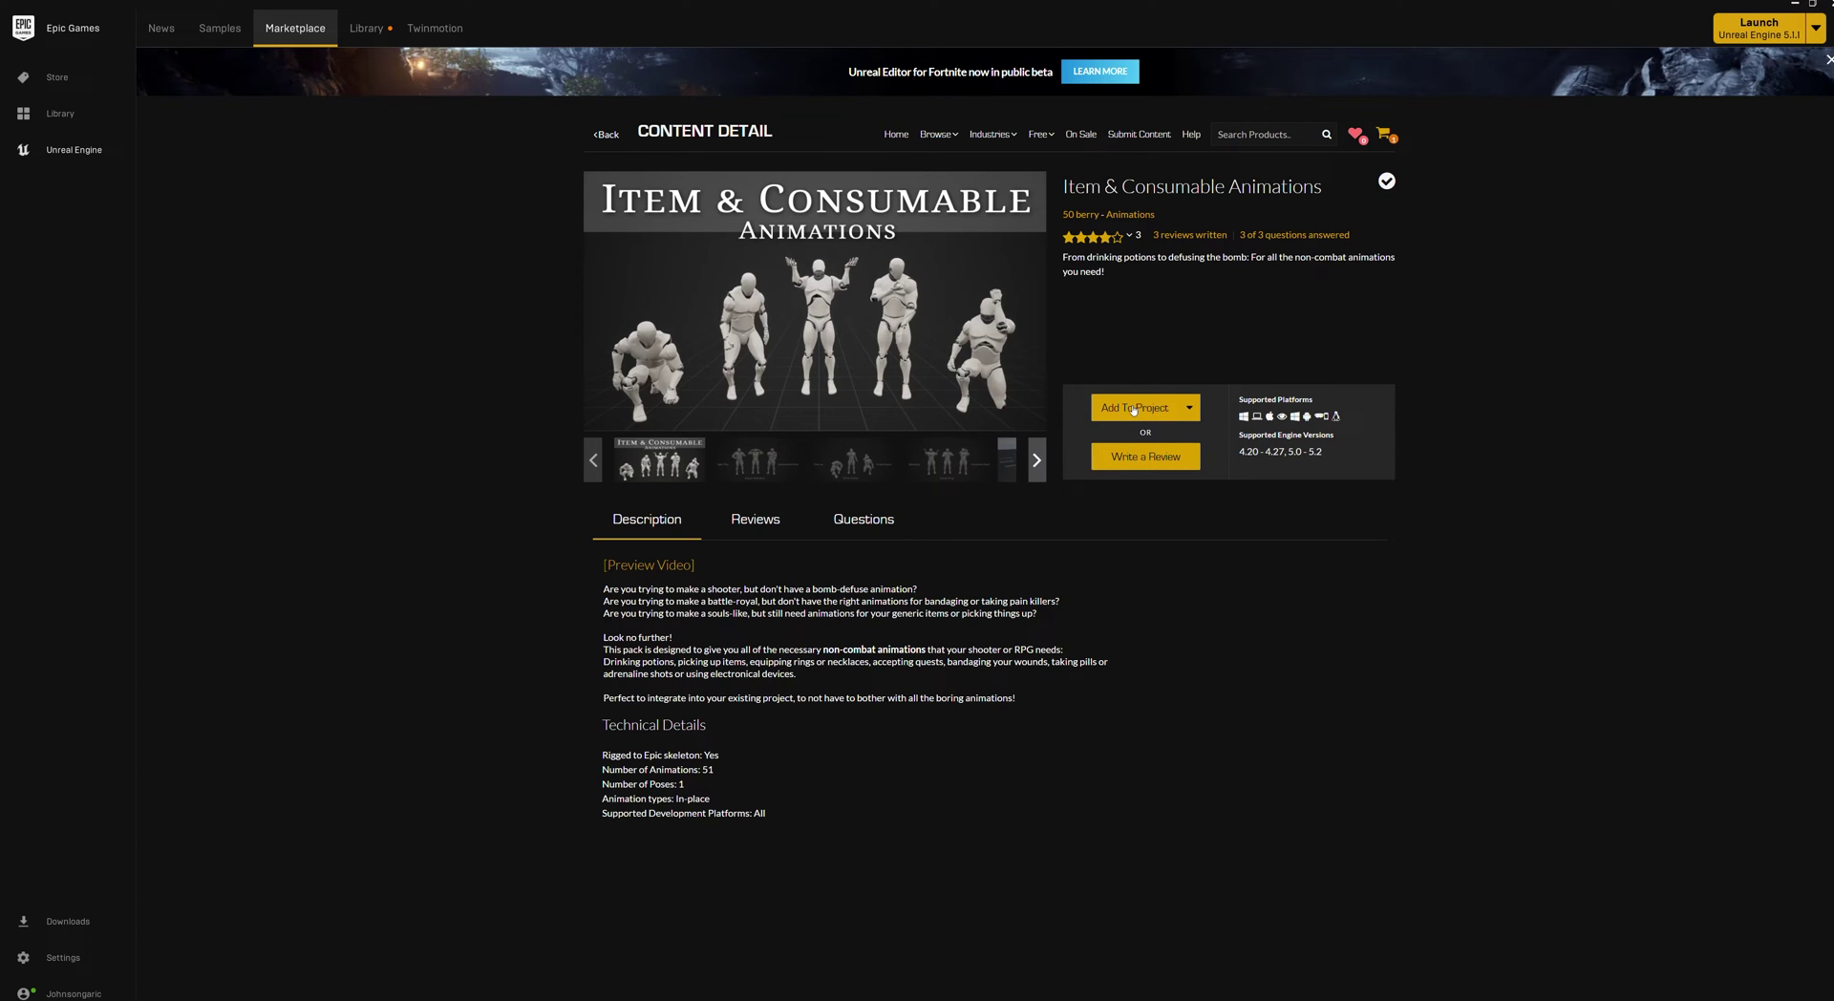
Step: Add Item & Consumable Animations to the weapon_animation project and download it to Complete
{"action": "left_click", "coordinate": [1133, 409]}
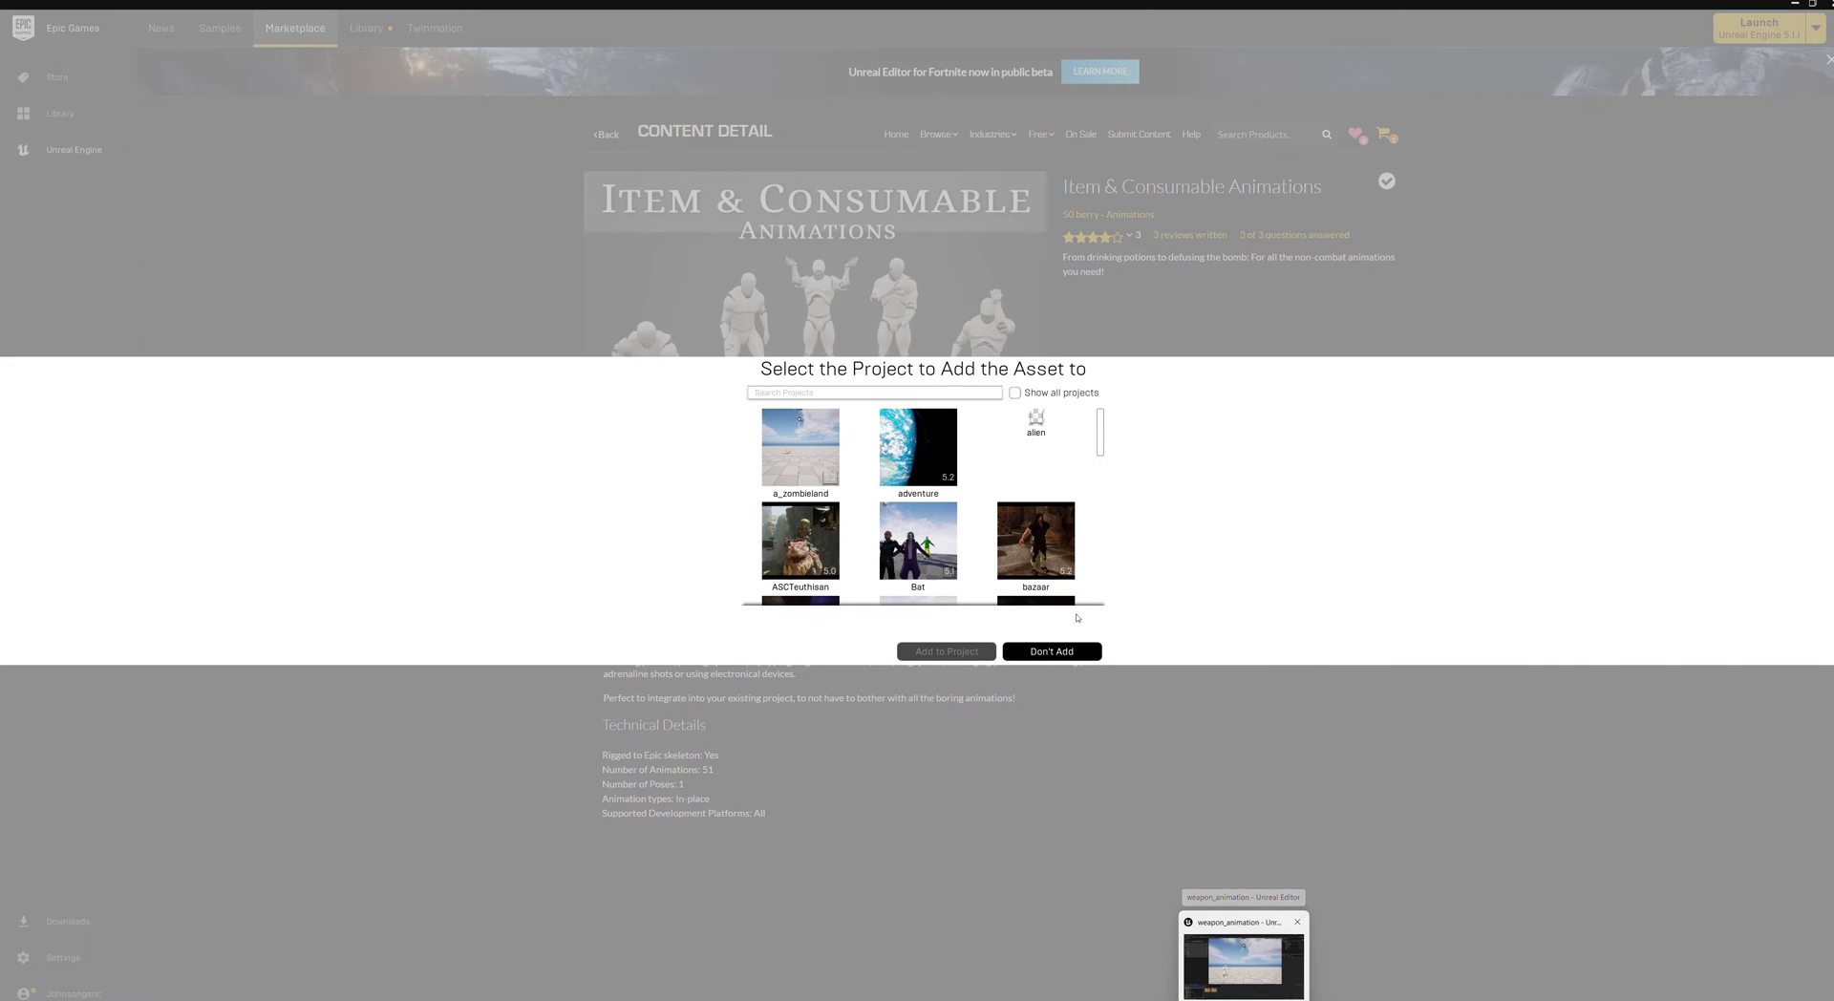
{"action": "scroll", "coordinate": [1007, 443], "scroll_direction": "down", "scroll_amount": 10}
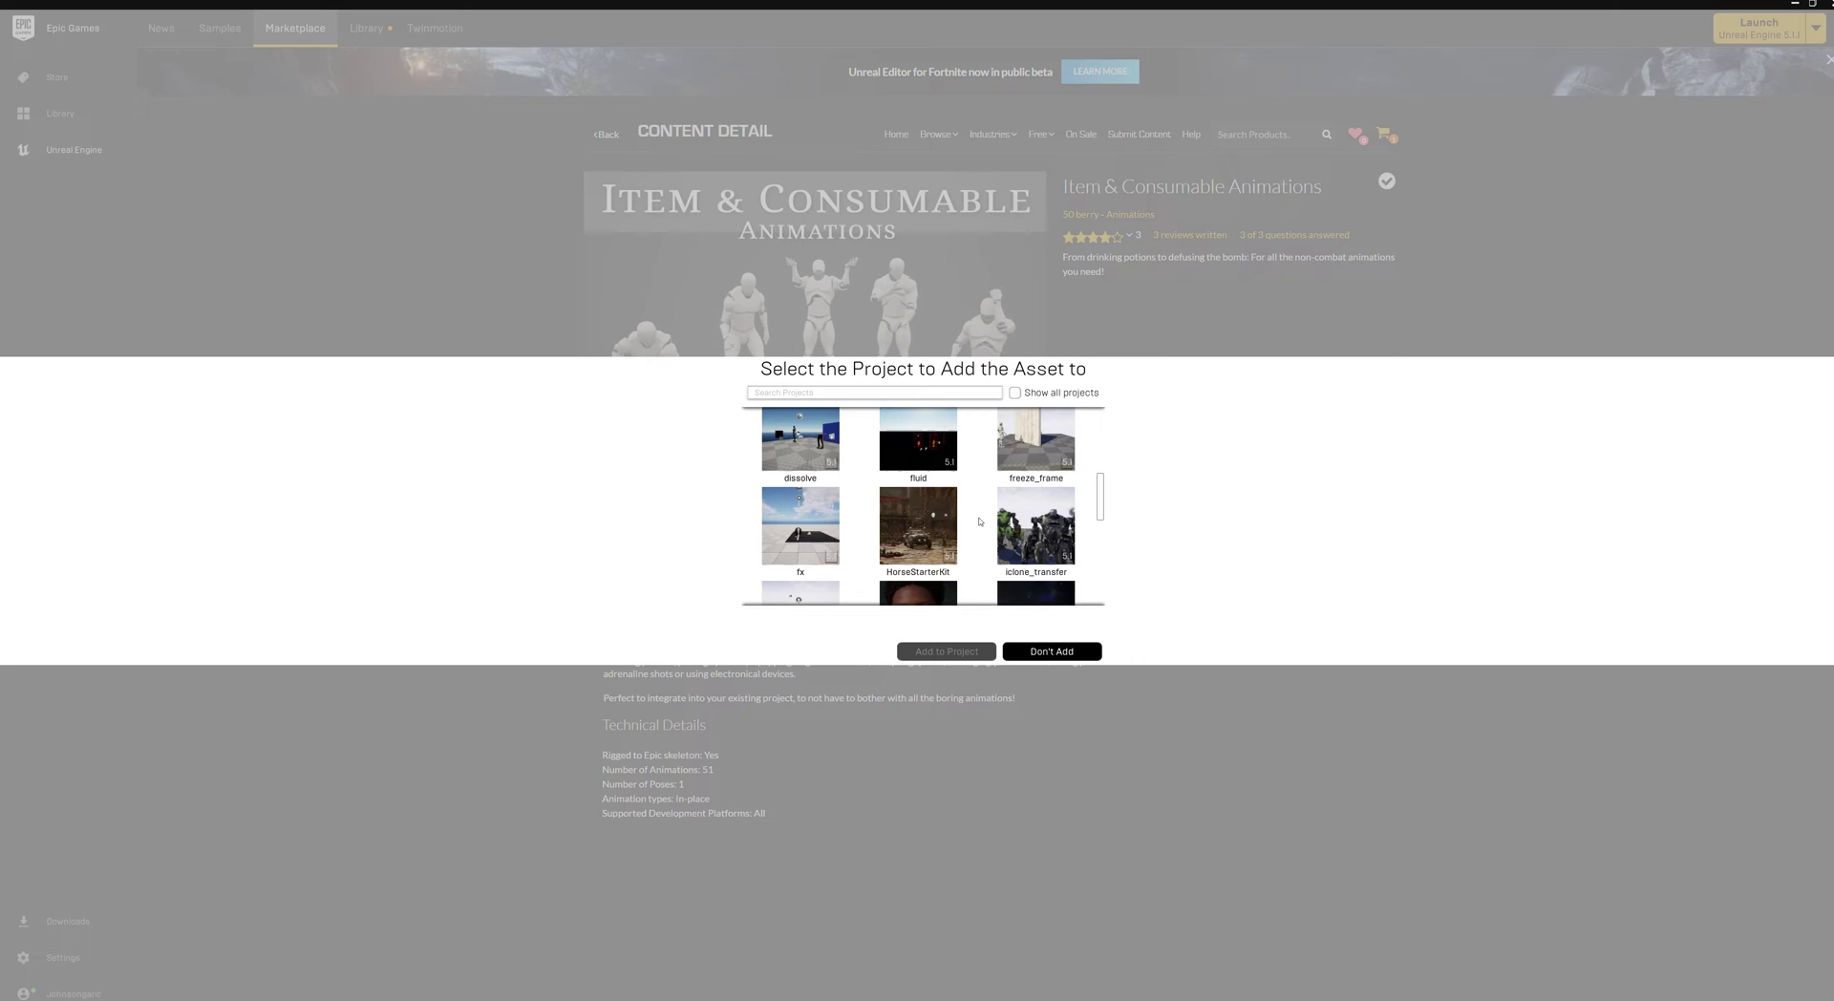
{"action": "scroll", "coordinate": [979, 521], "scroll_direction": "down", "scroll_amount": 10}
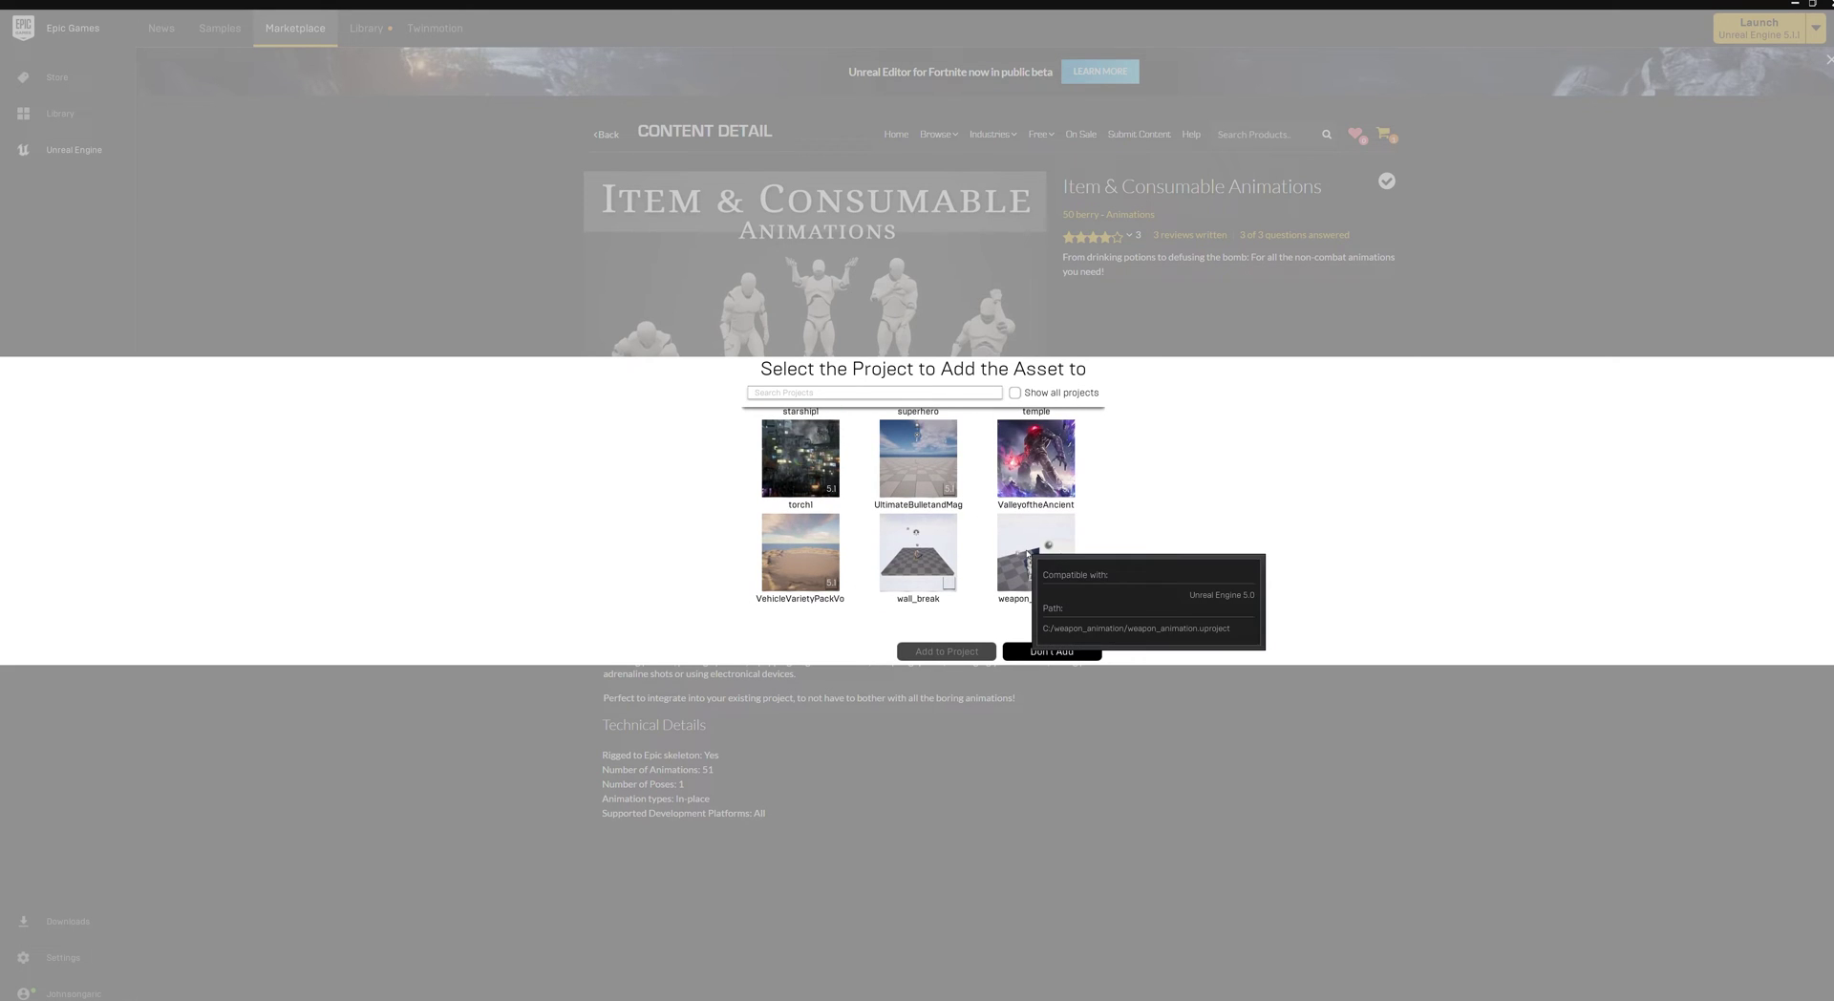
{"action": "left_click", "coordinate": [1034, 554]}
{"action": "left_click", "coordinate": [938, 653]}
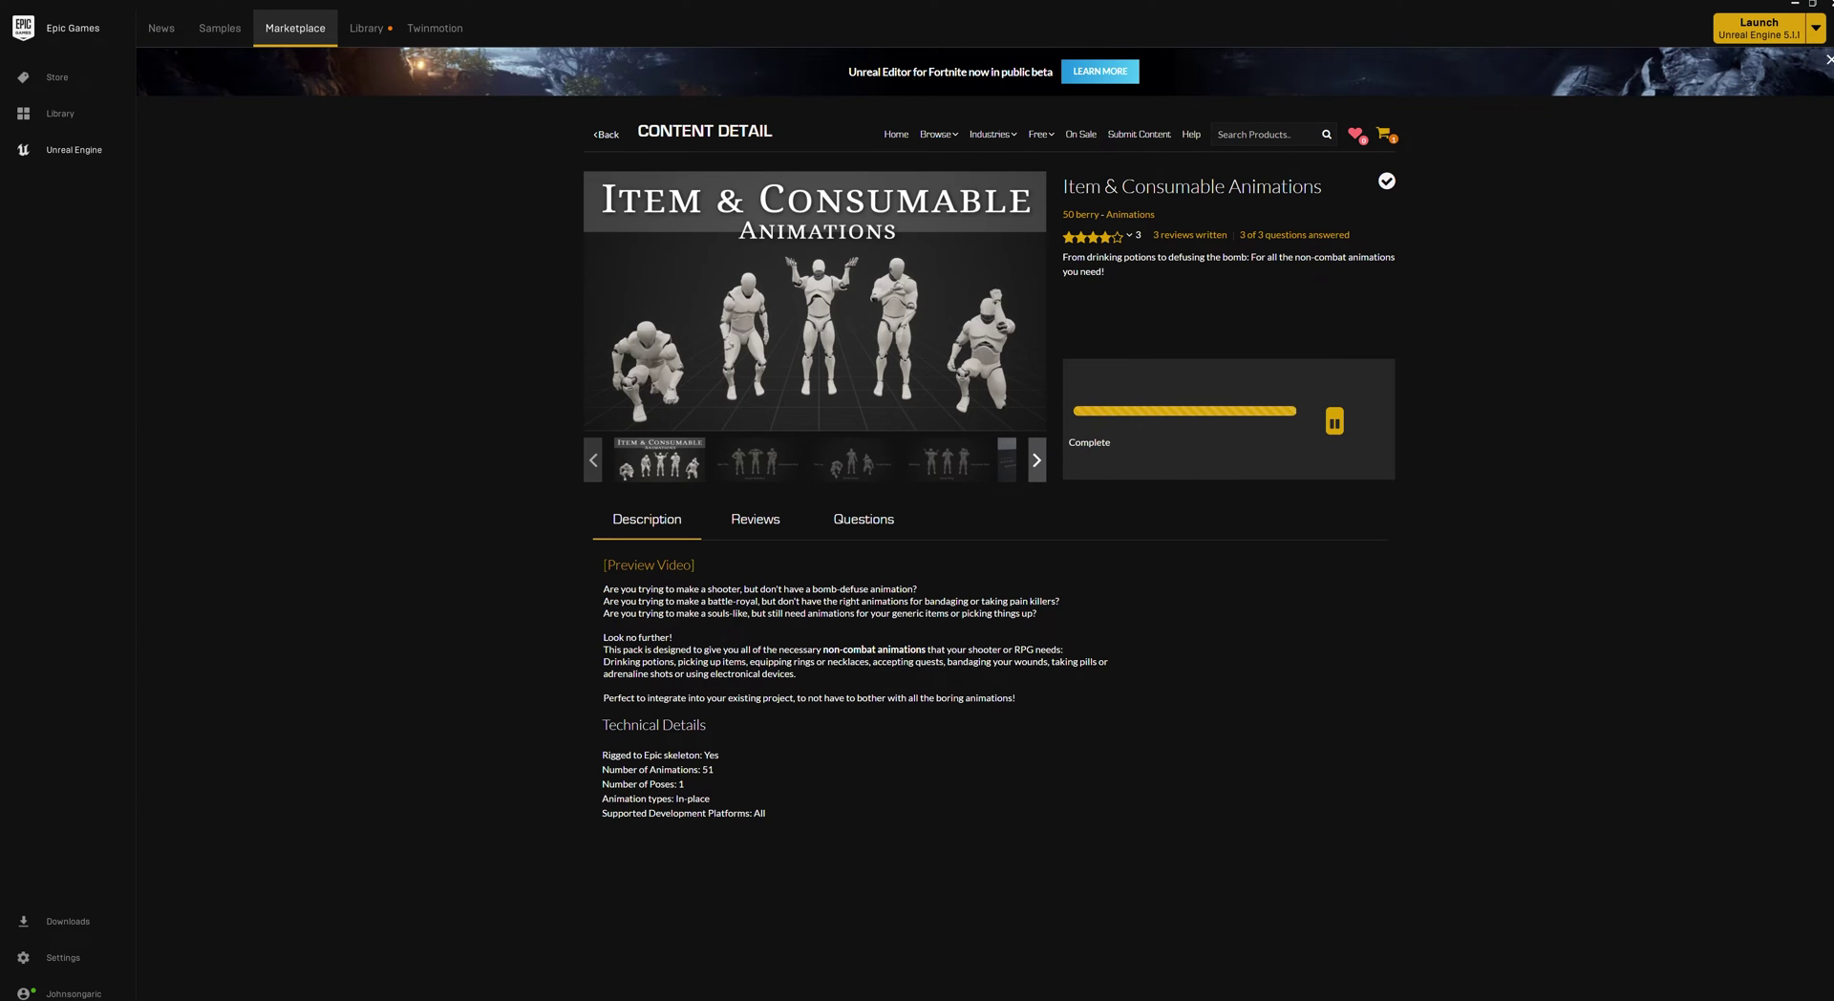
Step: In the Unreal Editor, open ItemConsumableAnims > Animations to list its 52 sequences
{"action": "left_click", "coordinate": [1243, 950]}
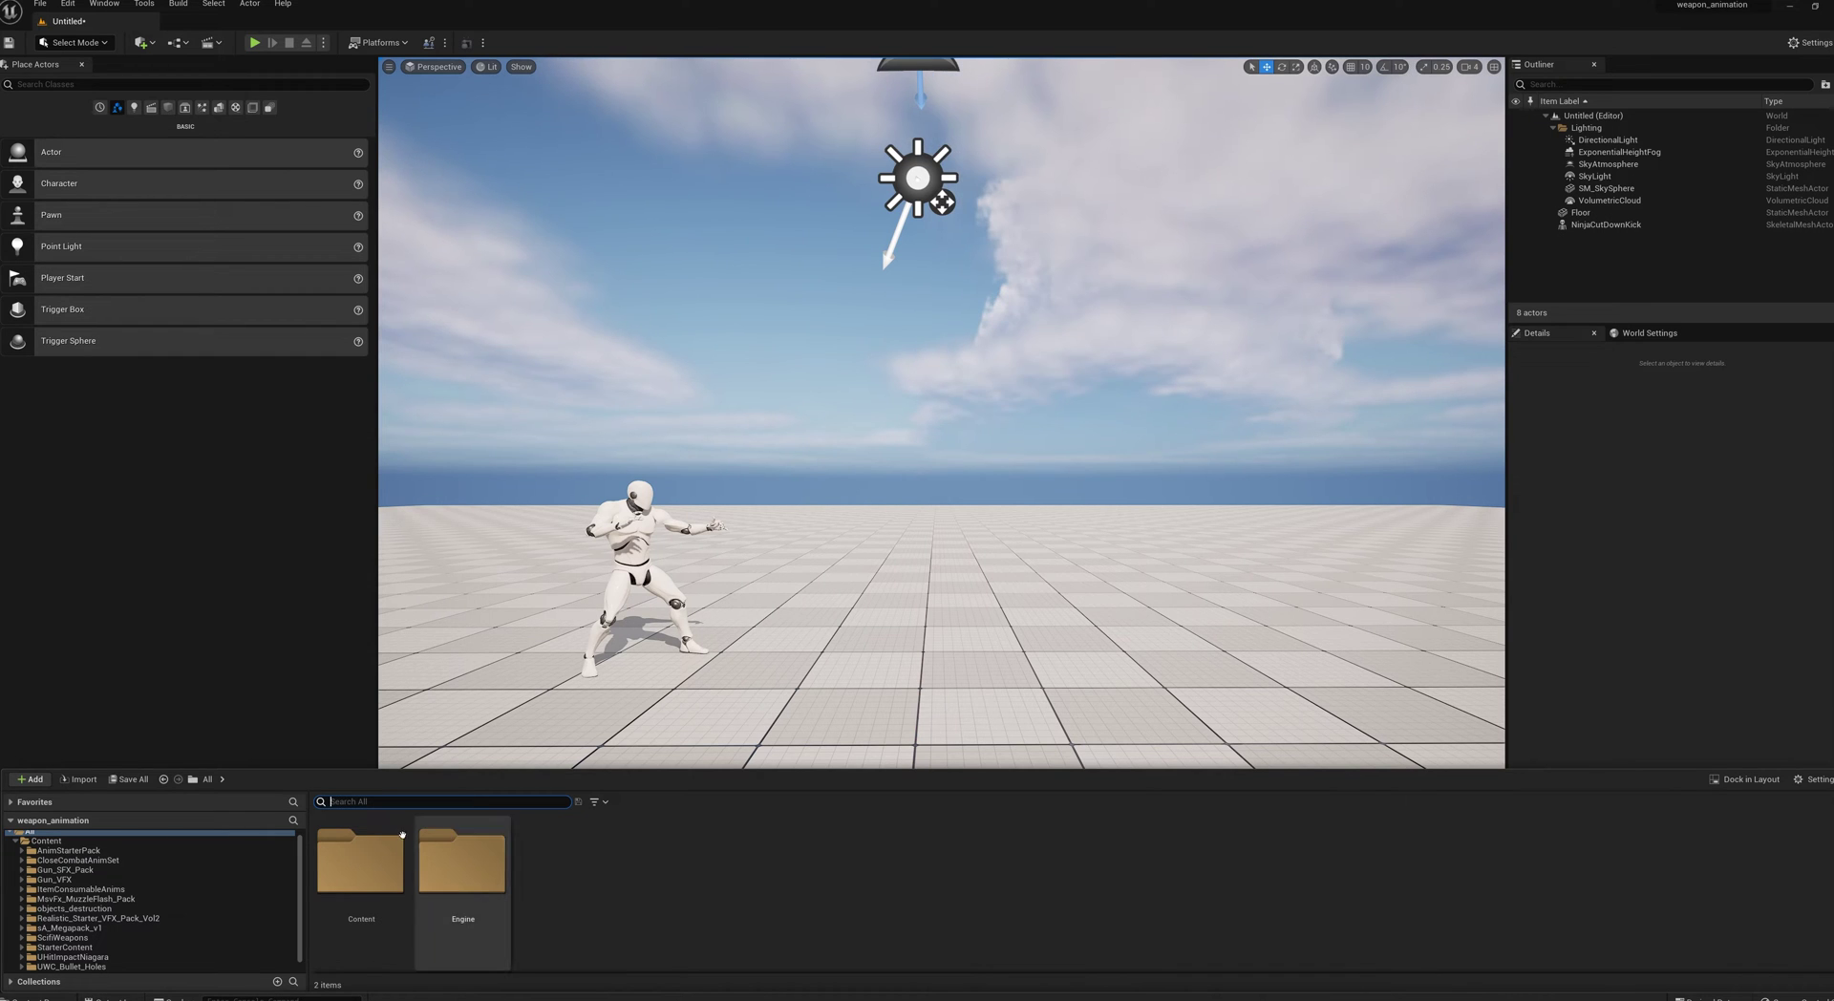
{"action": "scroll", "coordinate": [297, 888], "scroll_direction": "up", "scroll_amount": 1}
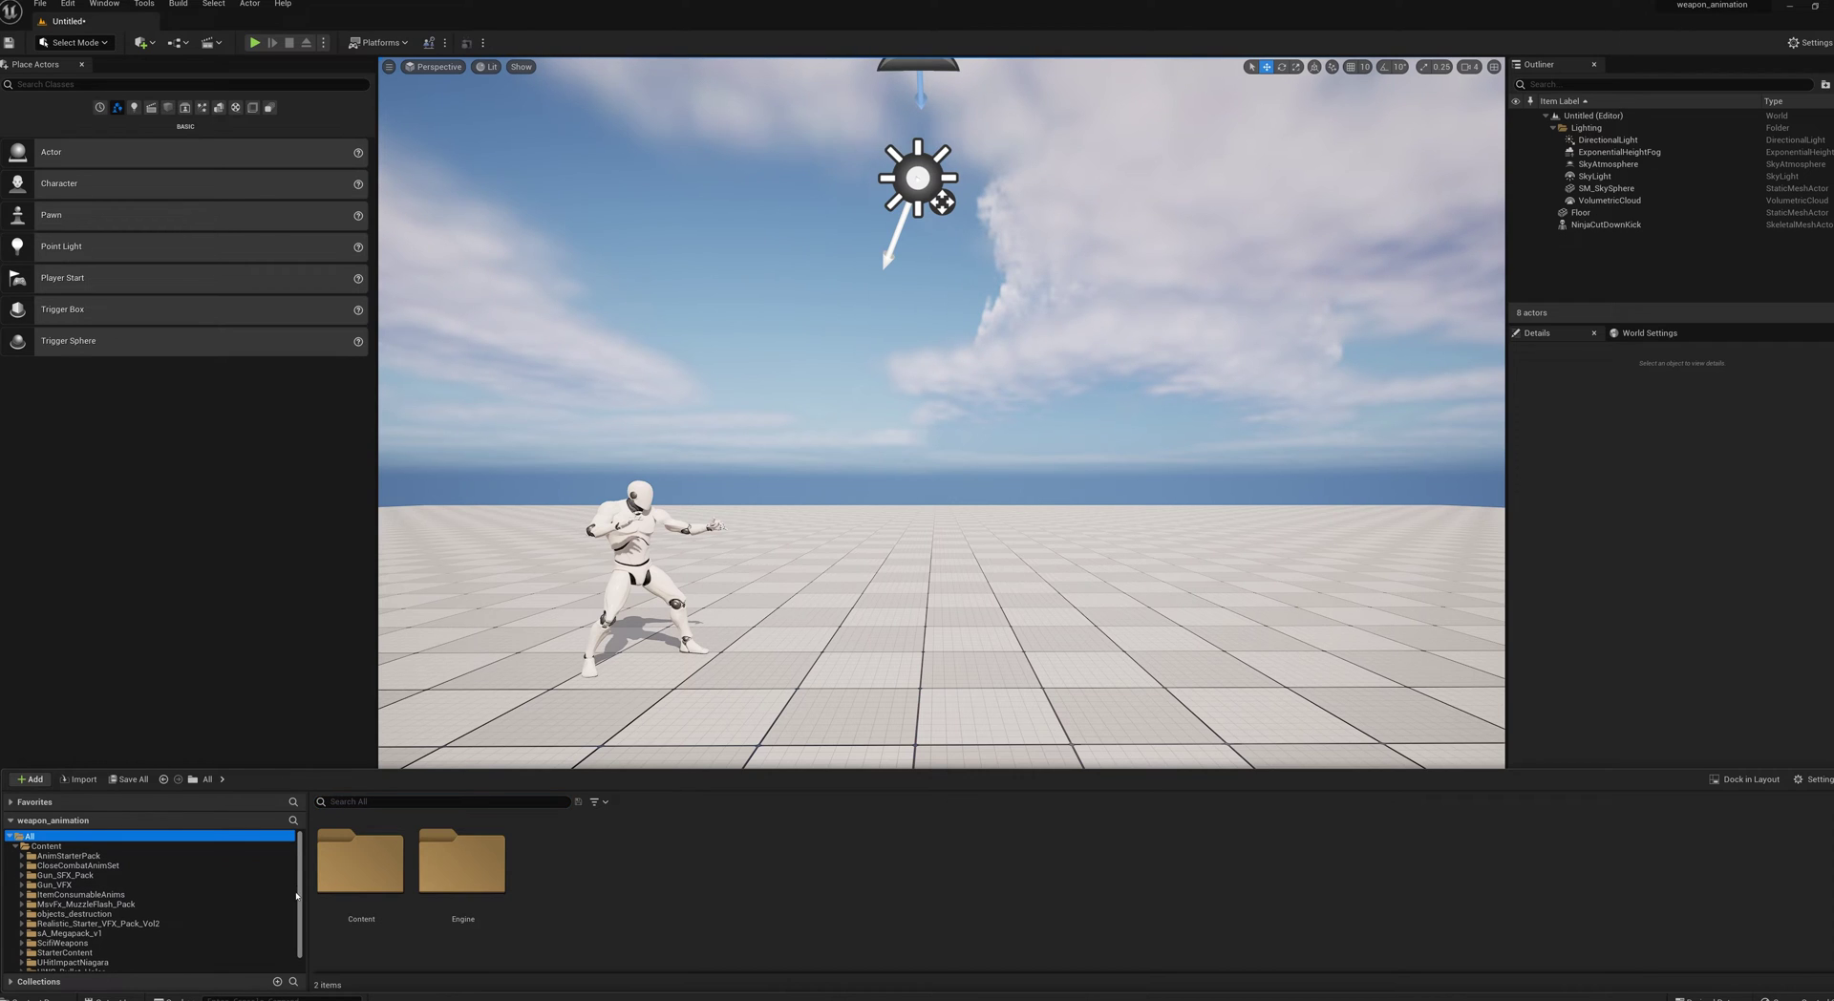
{"action": "scroll", "coordinate": [143, 917], "scroll_direction": "down", "scroll_amount": 2}
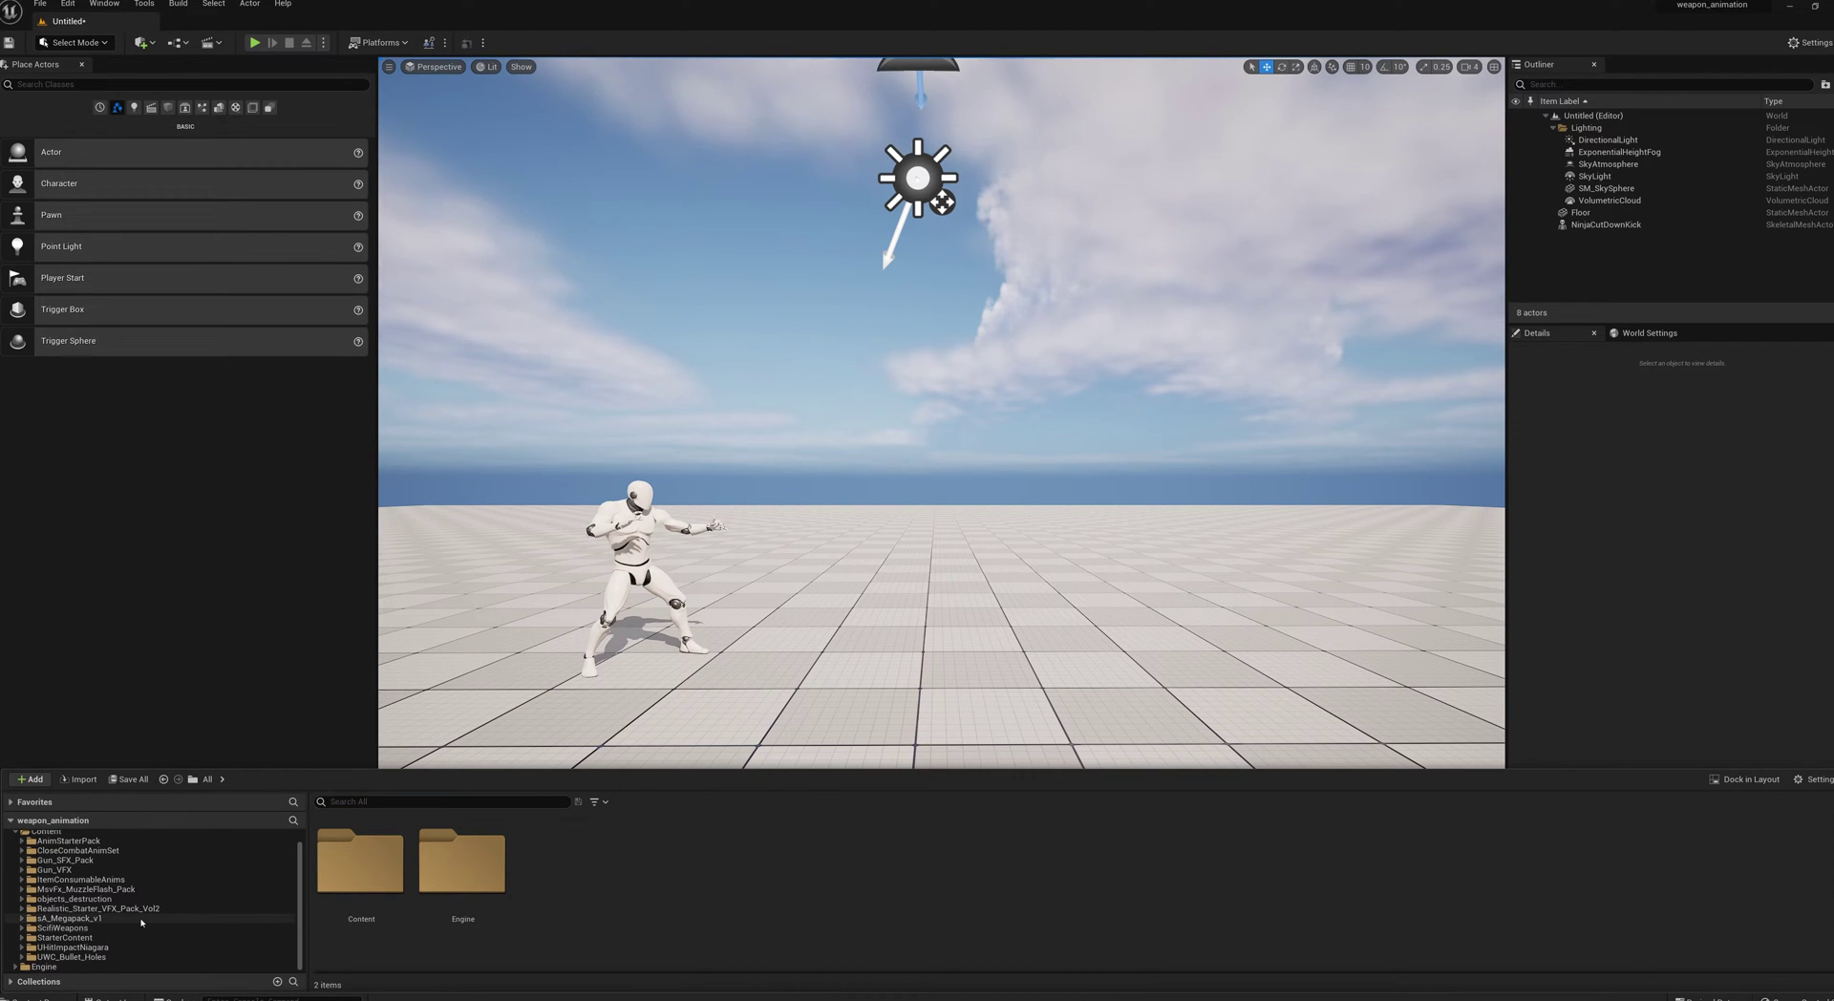
{"action": "scroll", "coordinate": [141, 922], "scroll_direction": "up", "scroll_amount": 2}
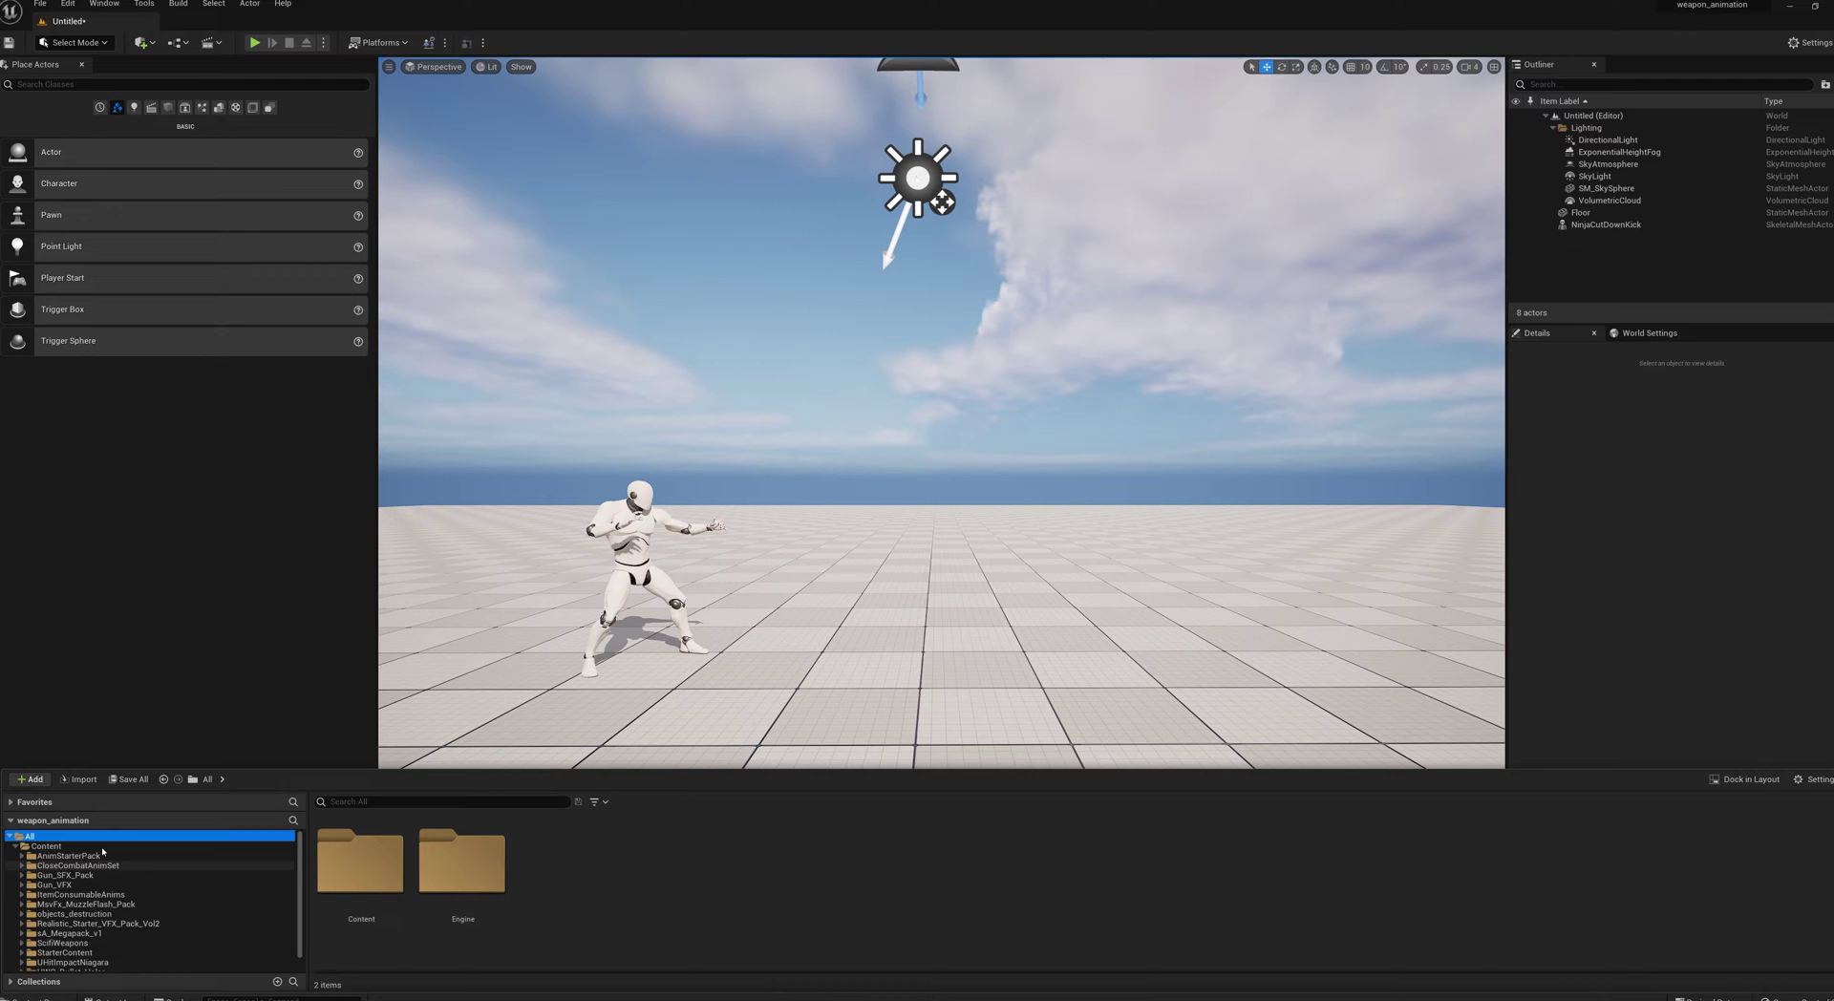
{"action": "left_click", "coordinate": [82, 894]}
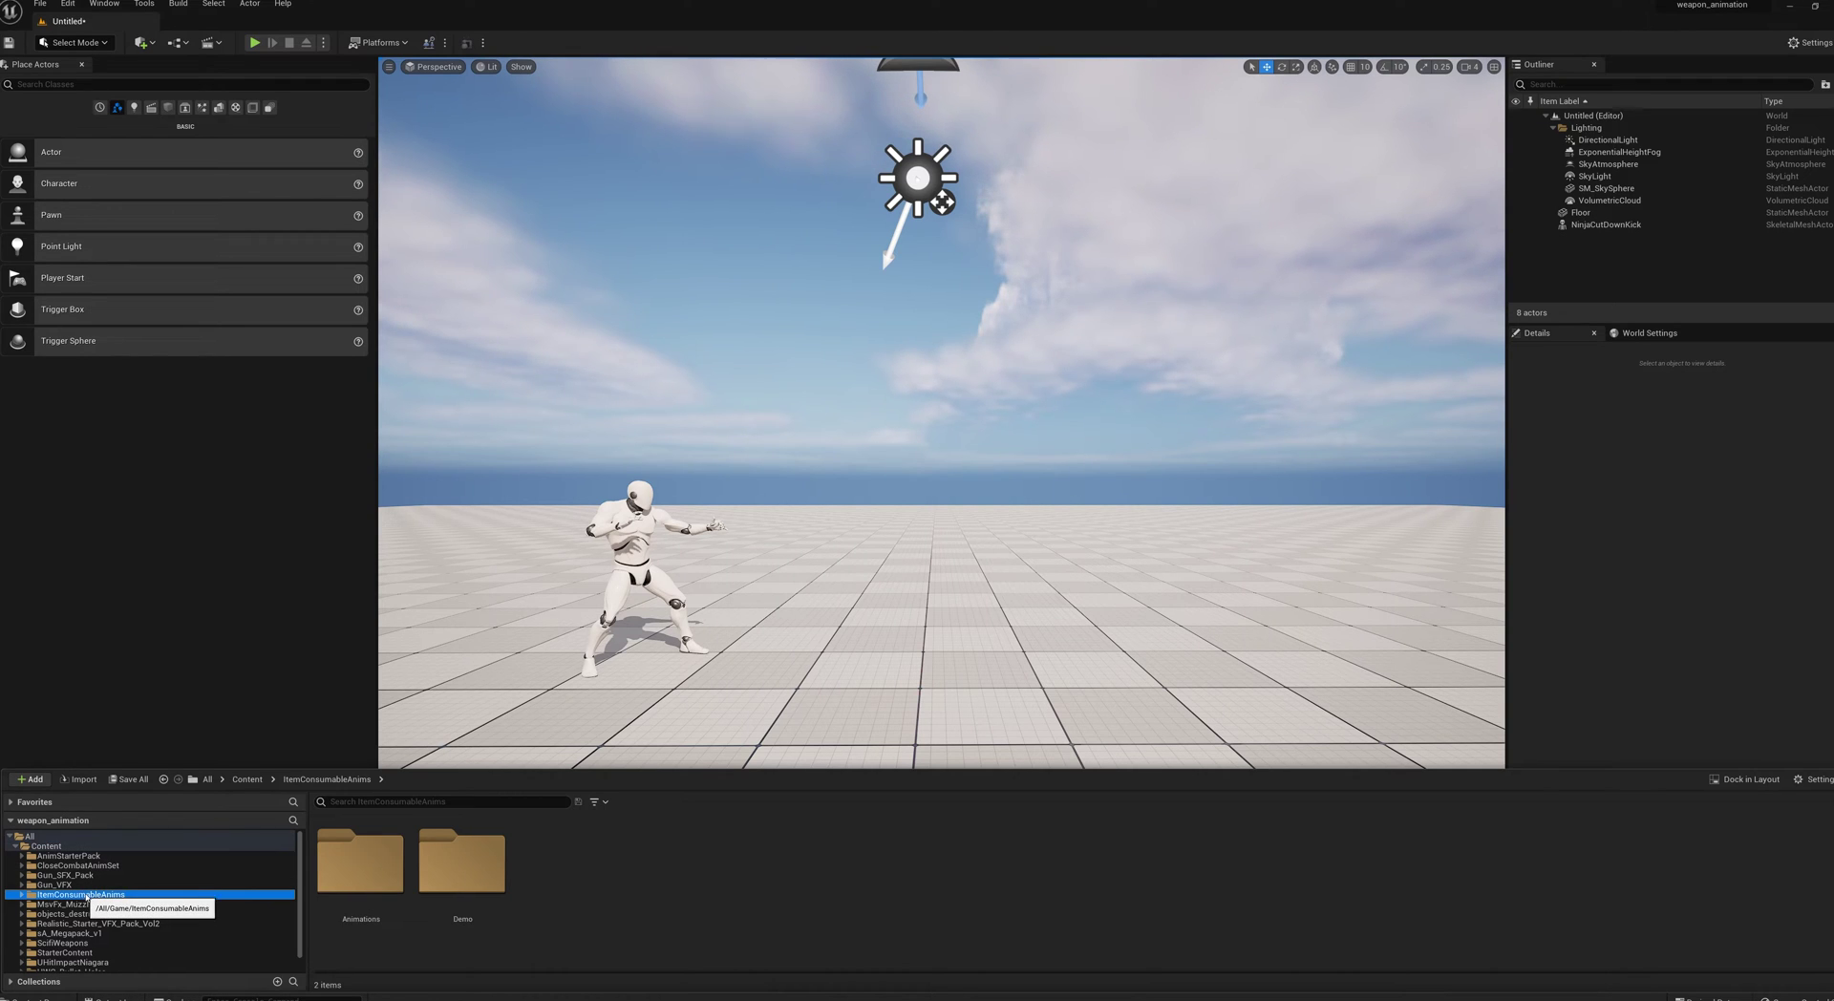
{"action": "double_click", "coordinate": [355, 857]}
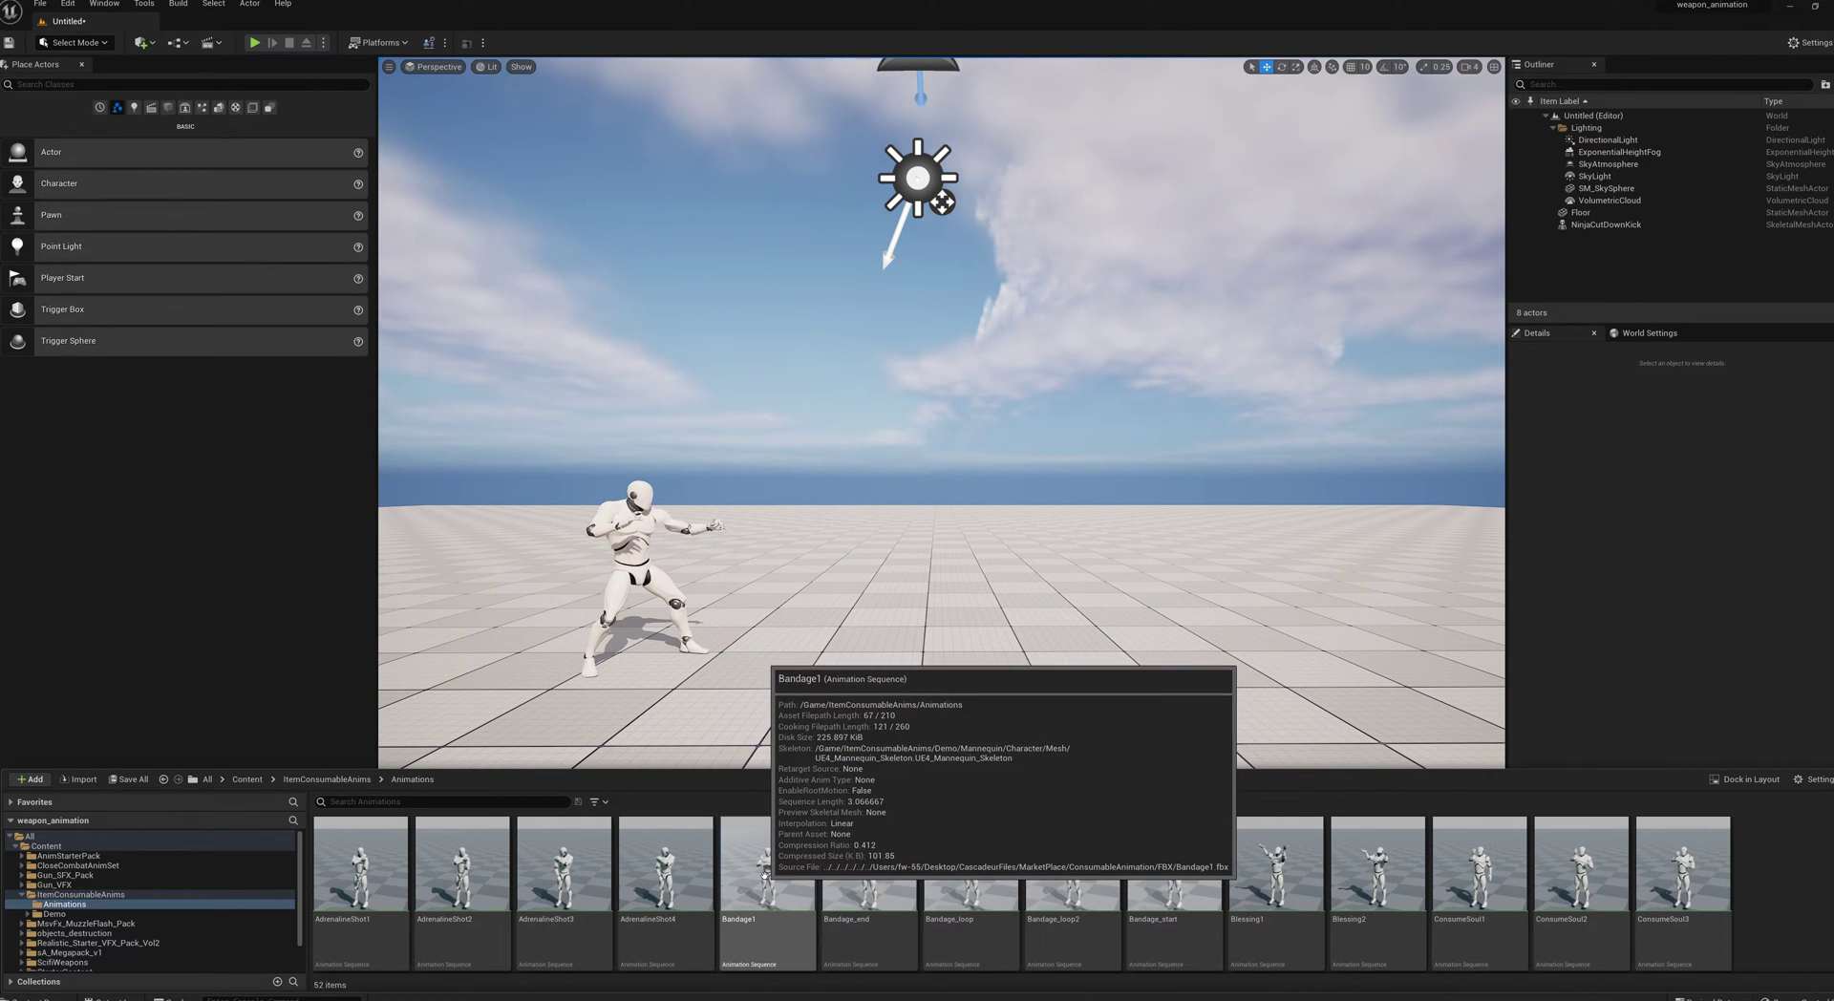
Step: Drop Bandage1 into the level beside the mannequin and test-play the level to see it animate
{"action": "left_click_drag", "start_coordinate": [764, 874], "coordinate": [851, 650]}
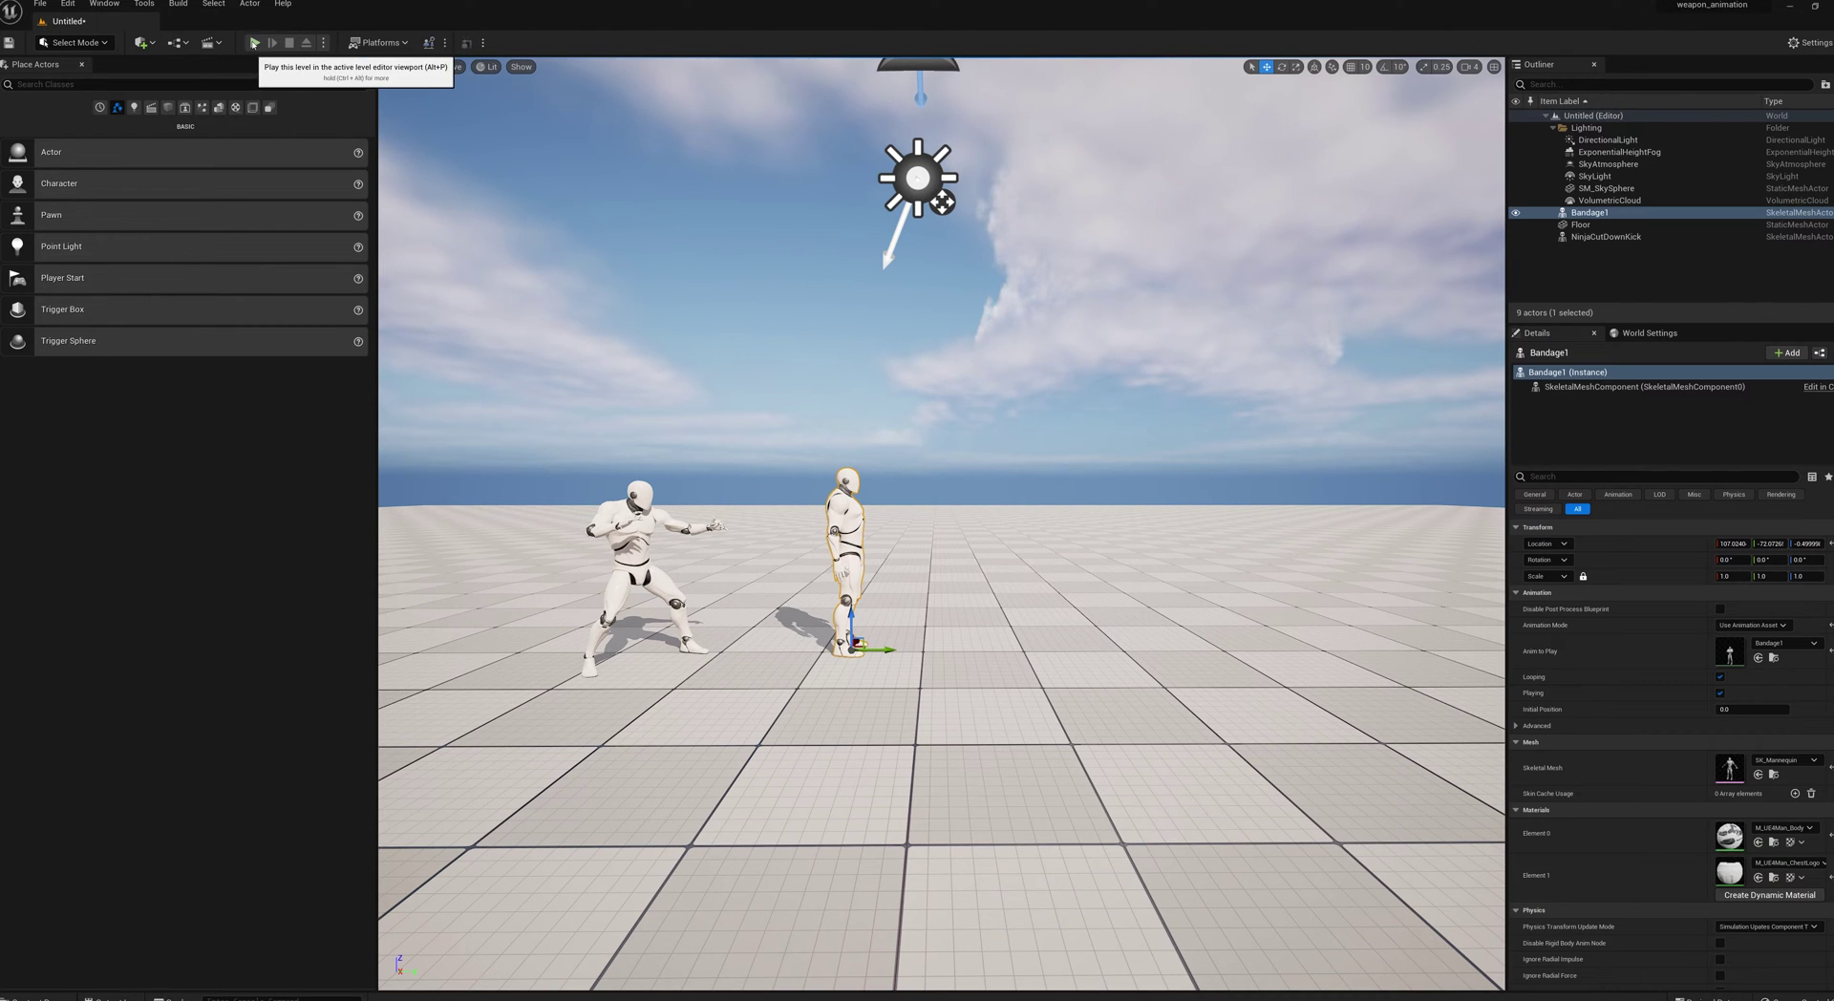
{"action": "left_click", "coordinate": [260, 44]}
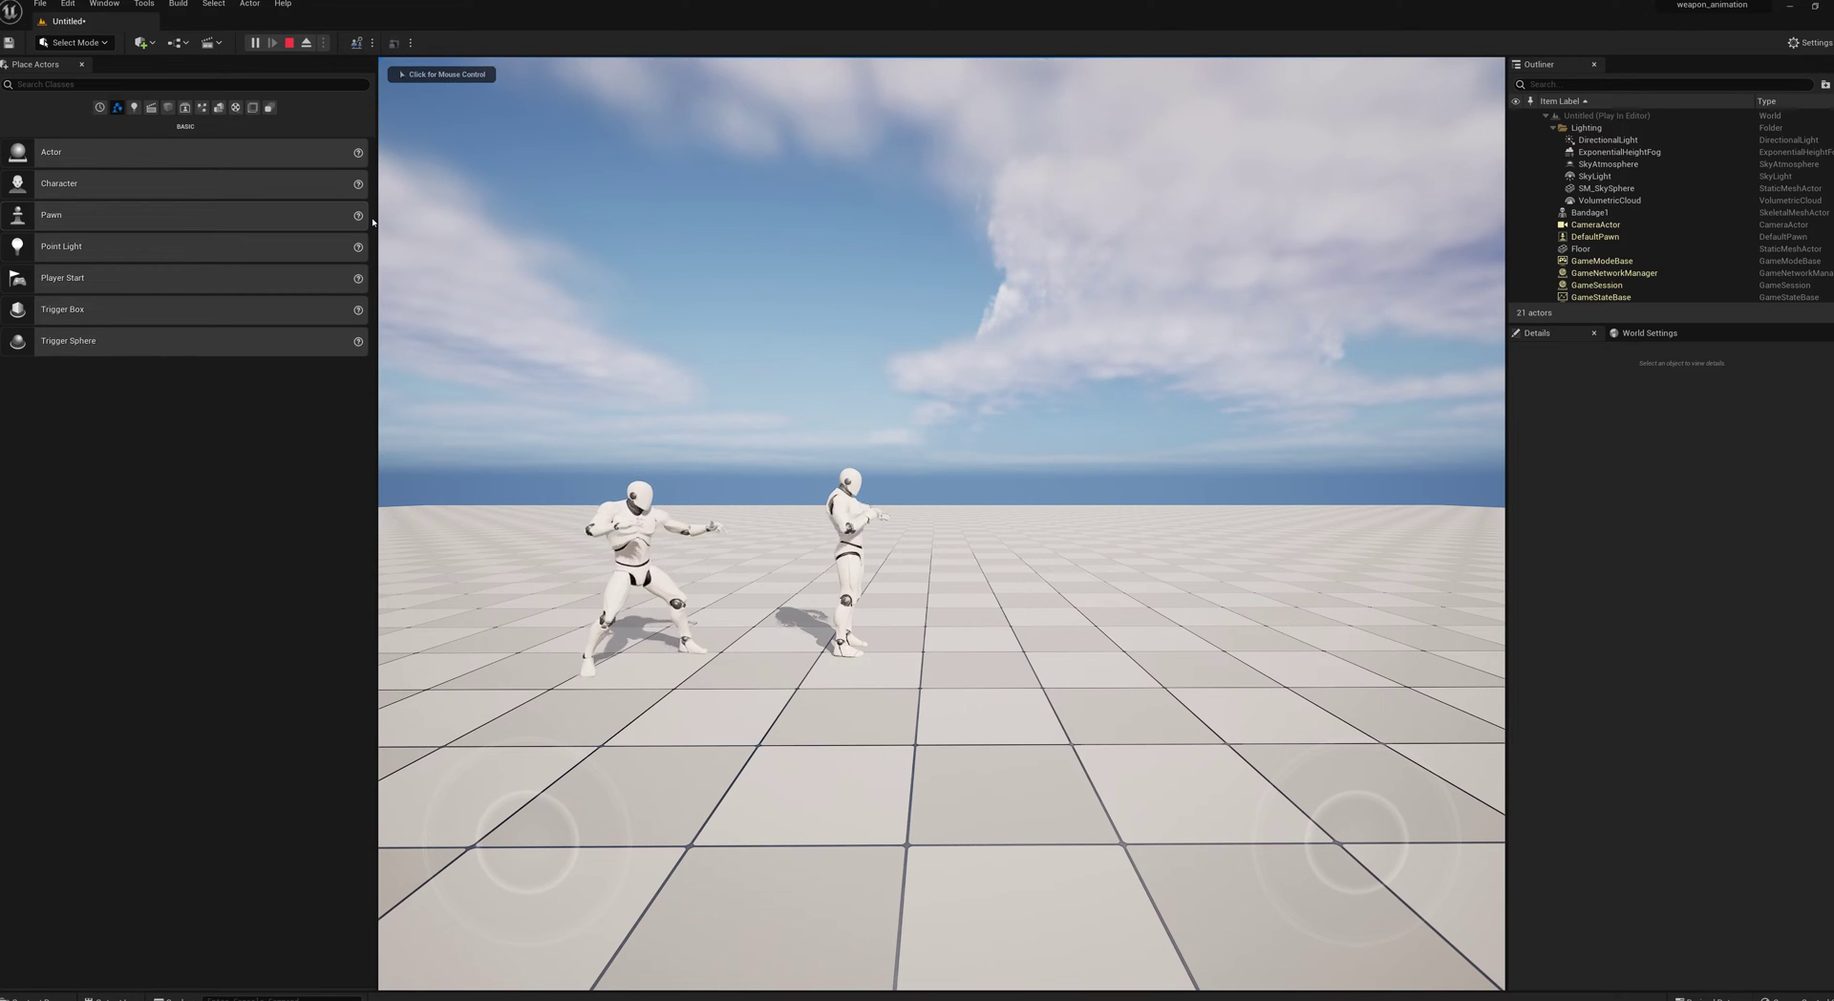
{"action": "left_click", "coordinate": [289, 43]}
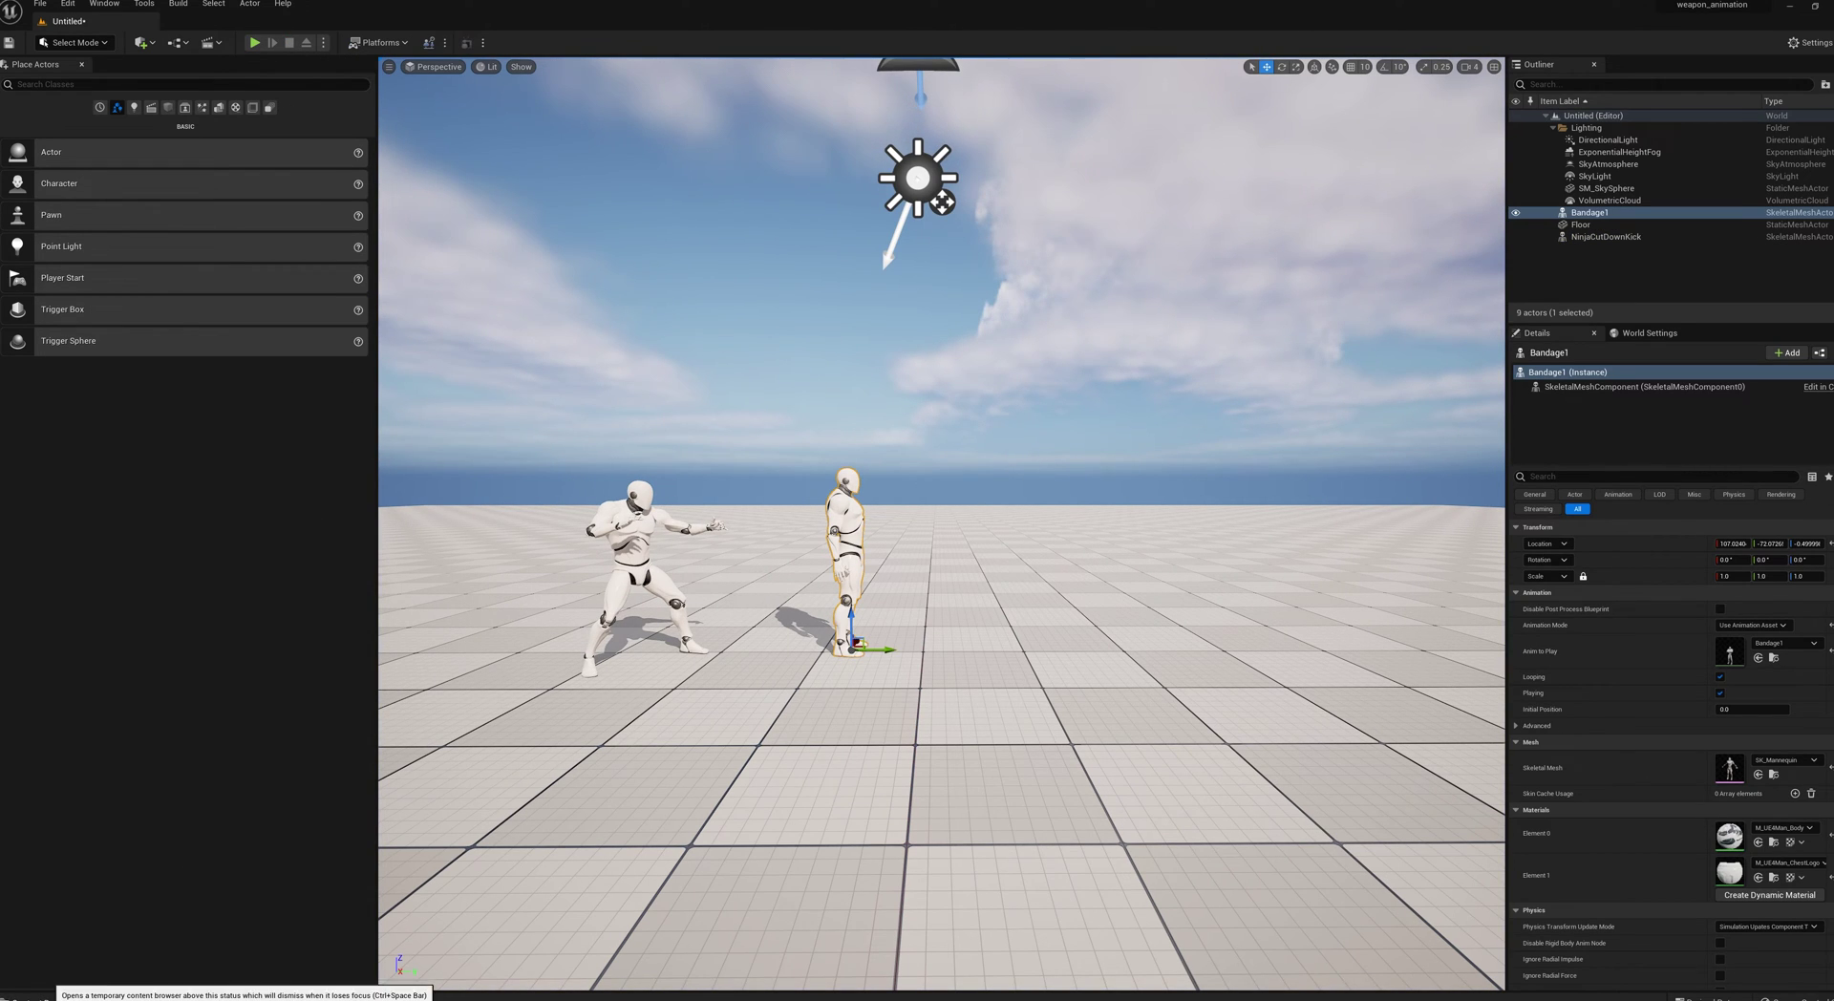
{"action": "left_click", "coordinate": [36, 997]}
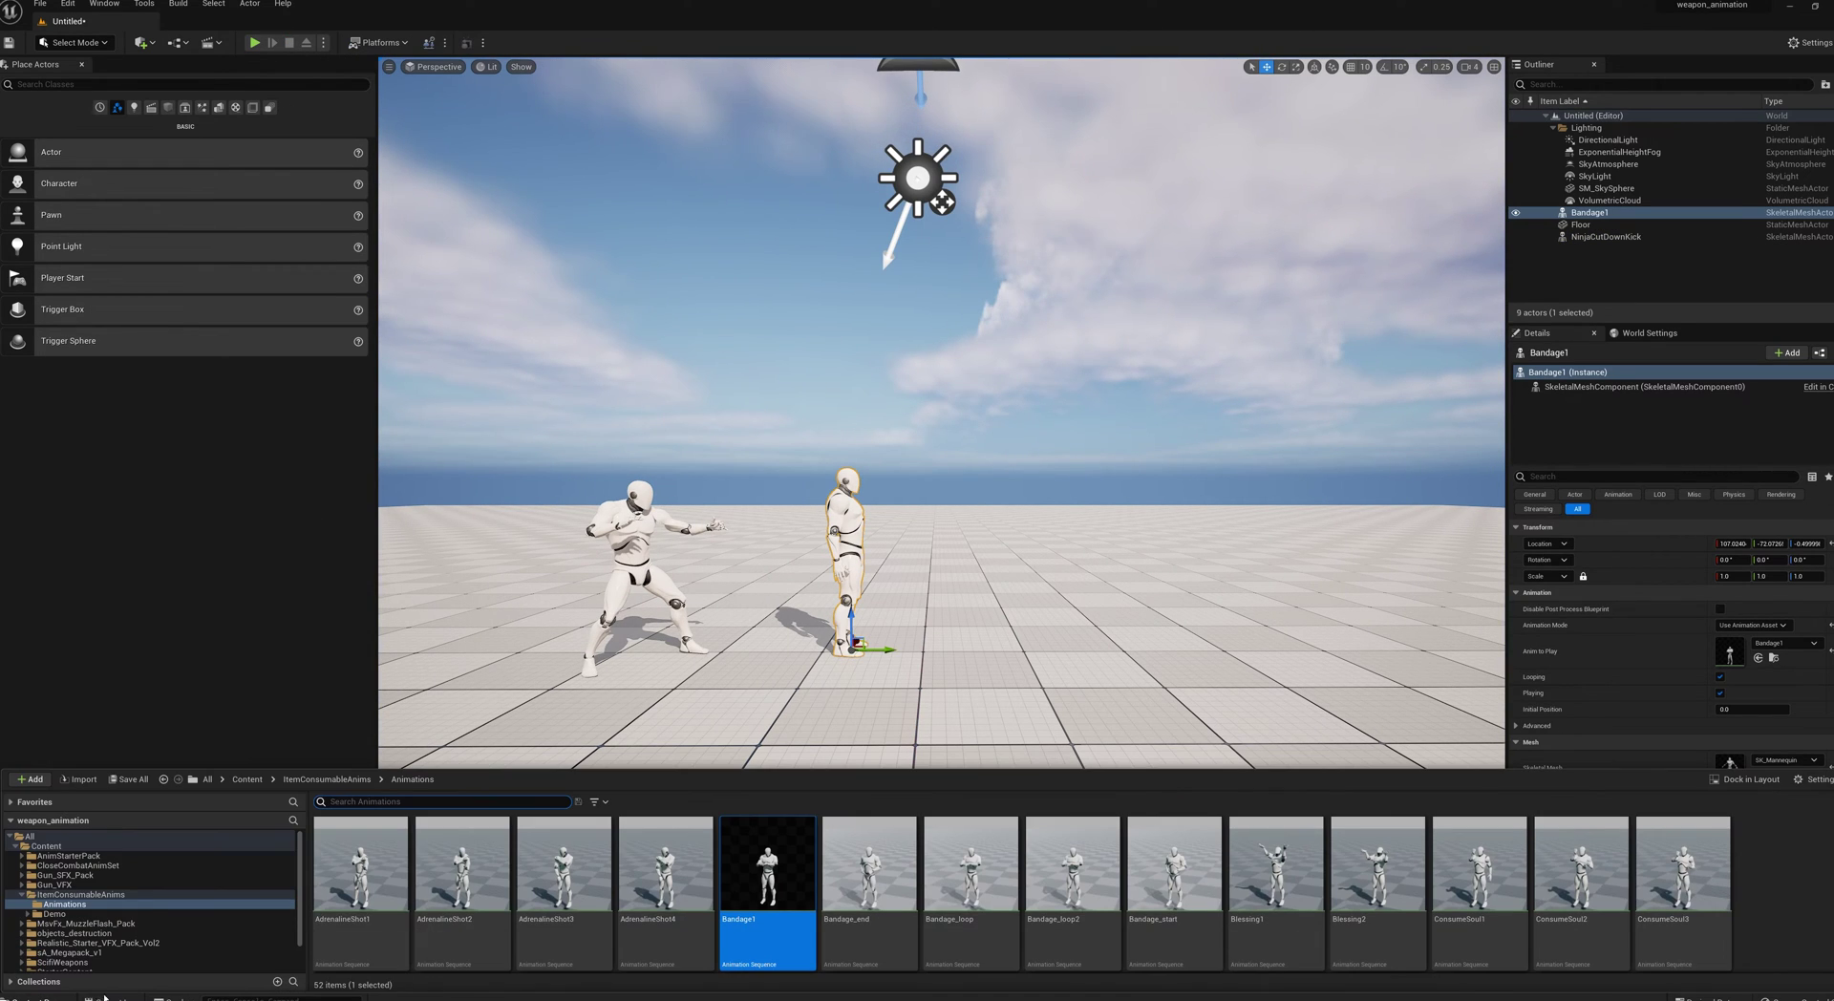
Step: Export Bandage1 via Asset Actions > Export as Bandage1.FBX with default FBX options
{"action": "right_click", "coordinate": [770, 860]}
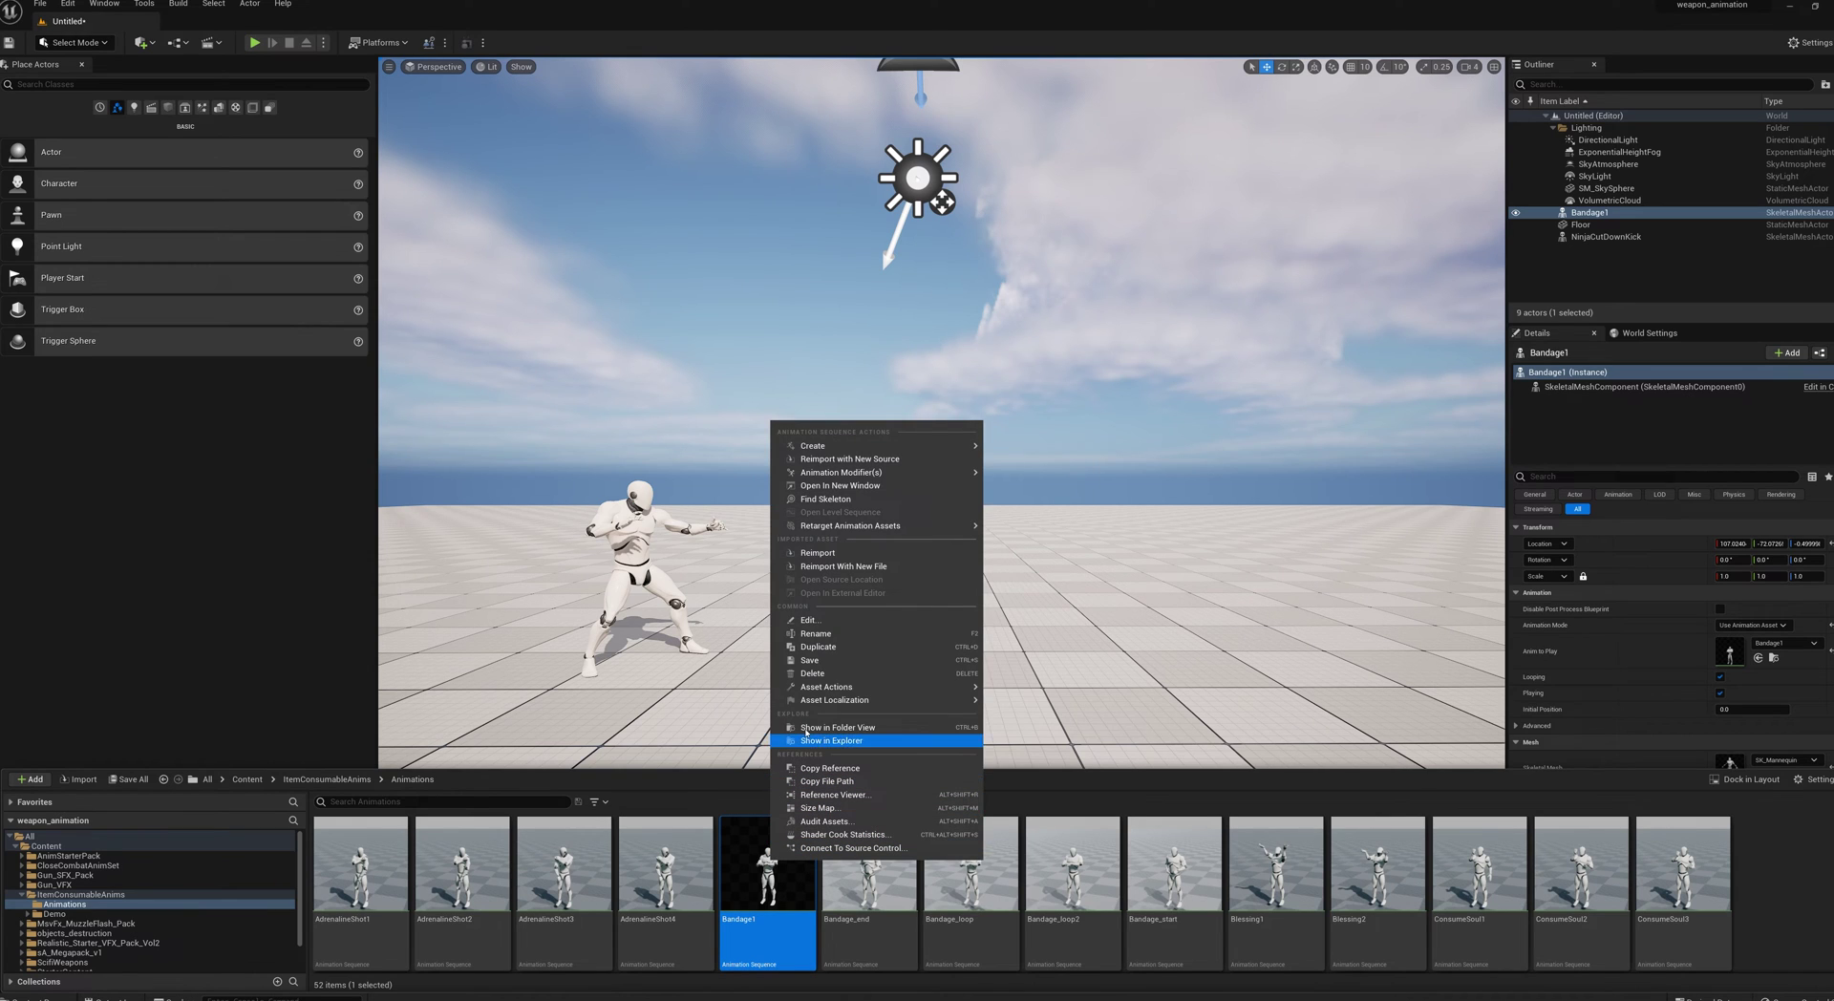
{"action": "mouse_move", "coordinate": [827, 688]}
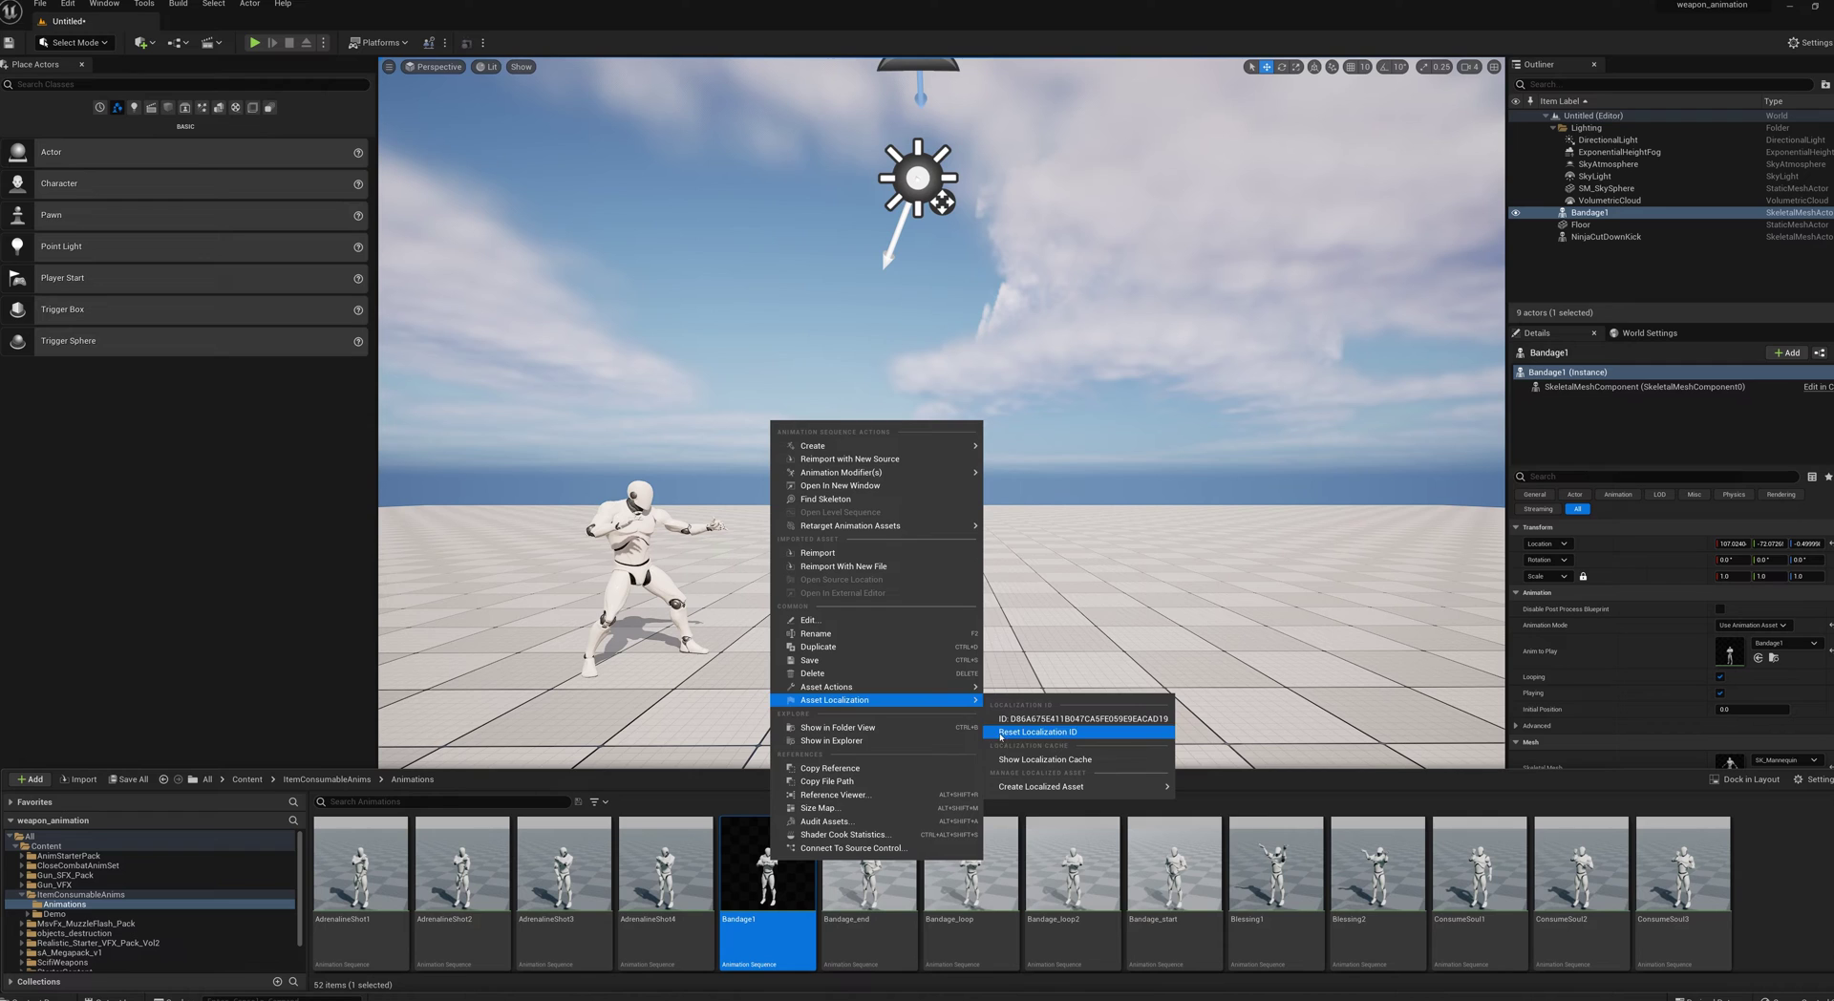
{"action": "mouse_move", "coordinate": [971, 695]}
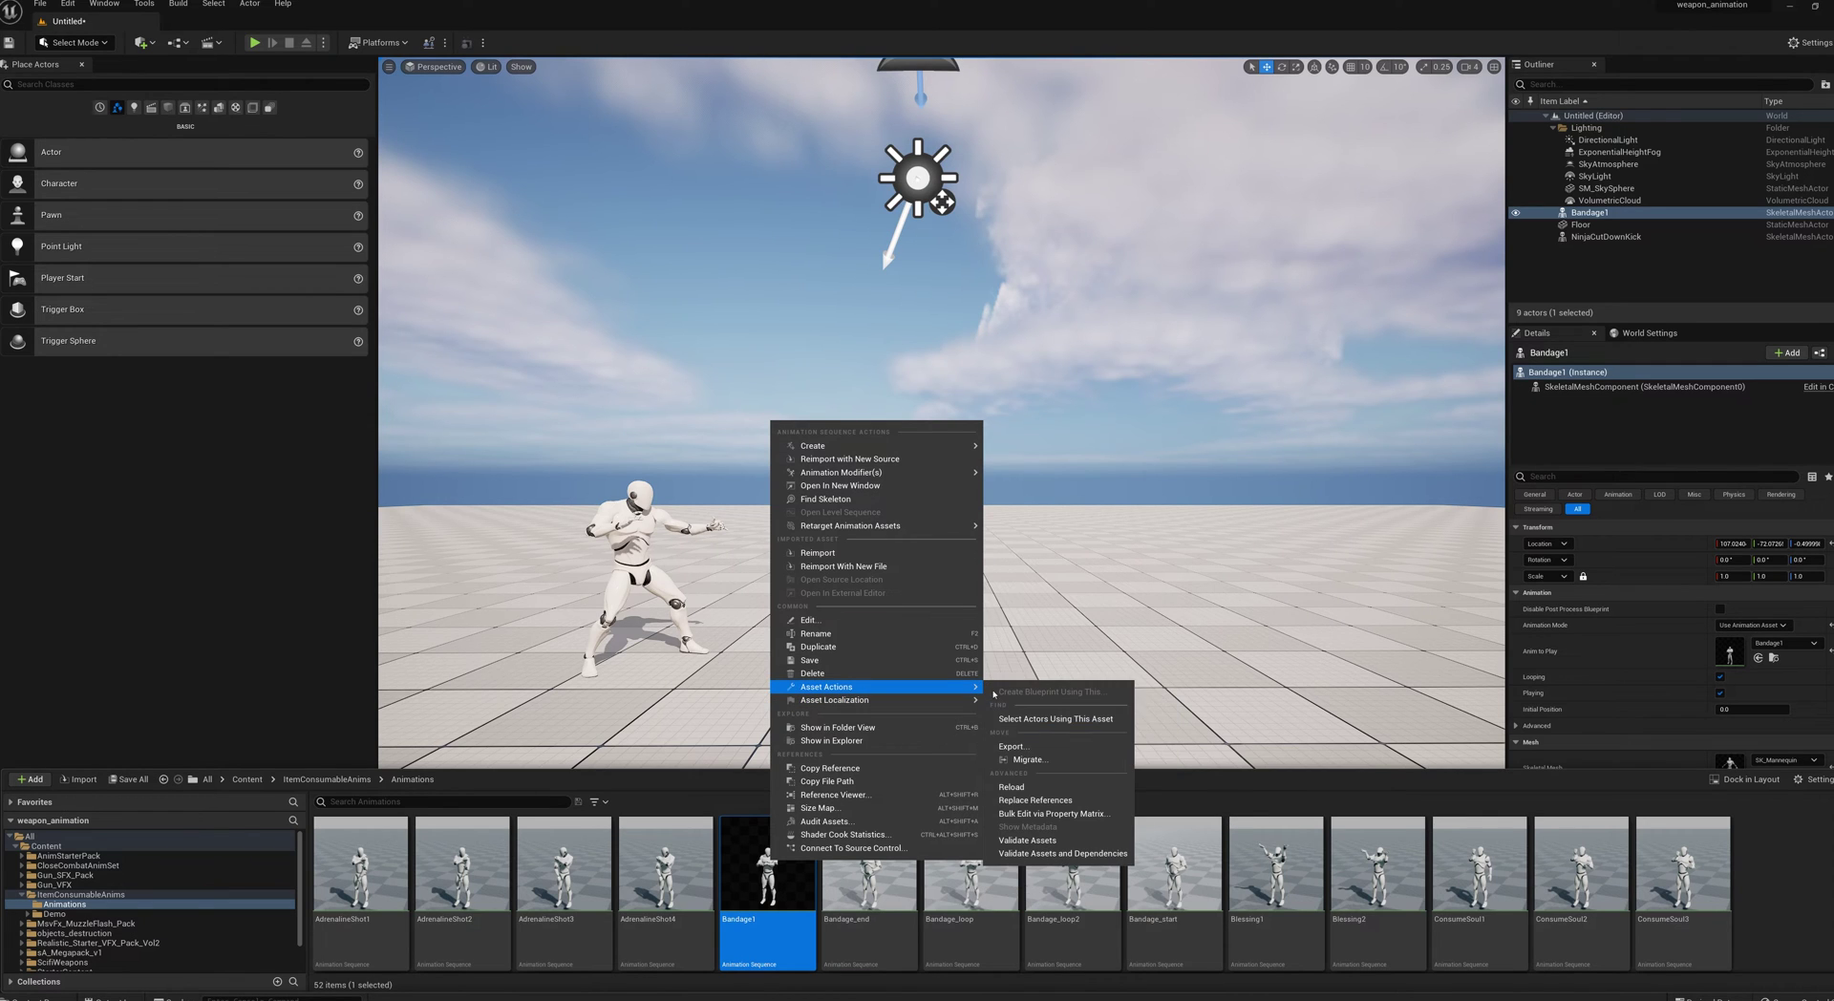
{"action": "left_click", "coordinate": [1014, 751]}
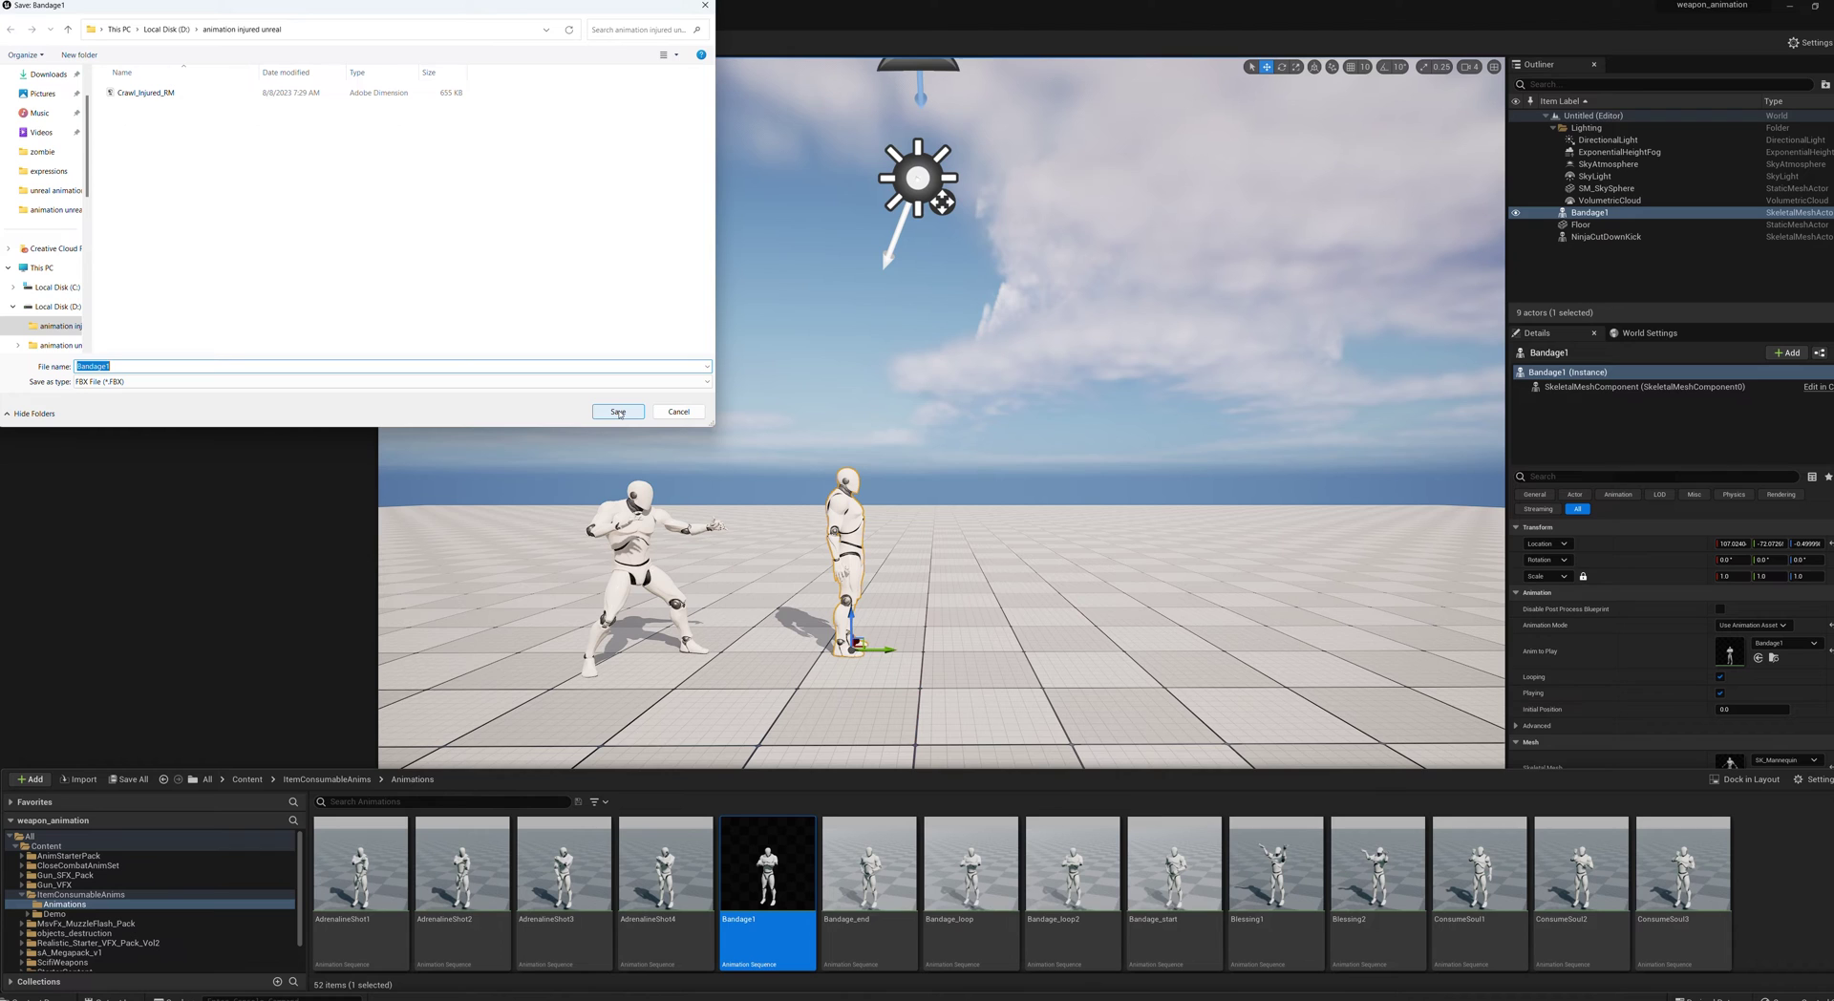
{"action": "left_click", "coordinate": [618, 413]}
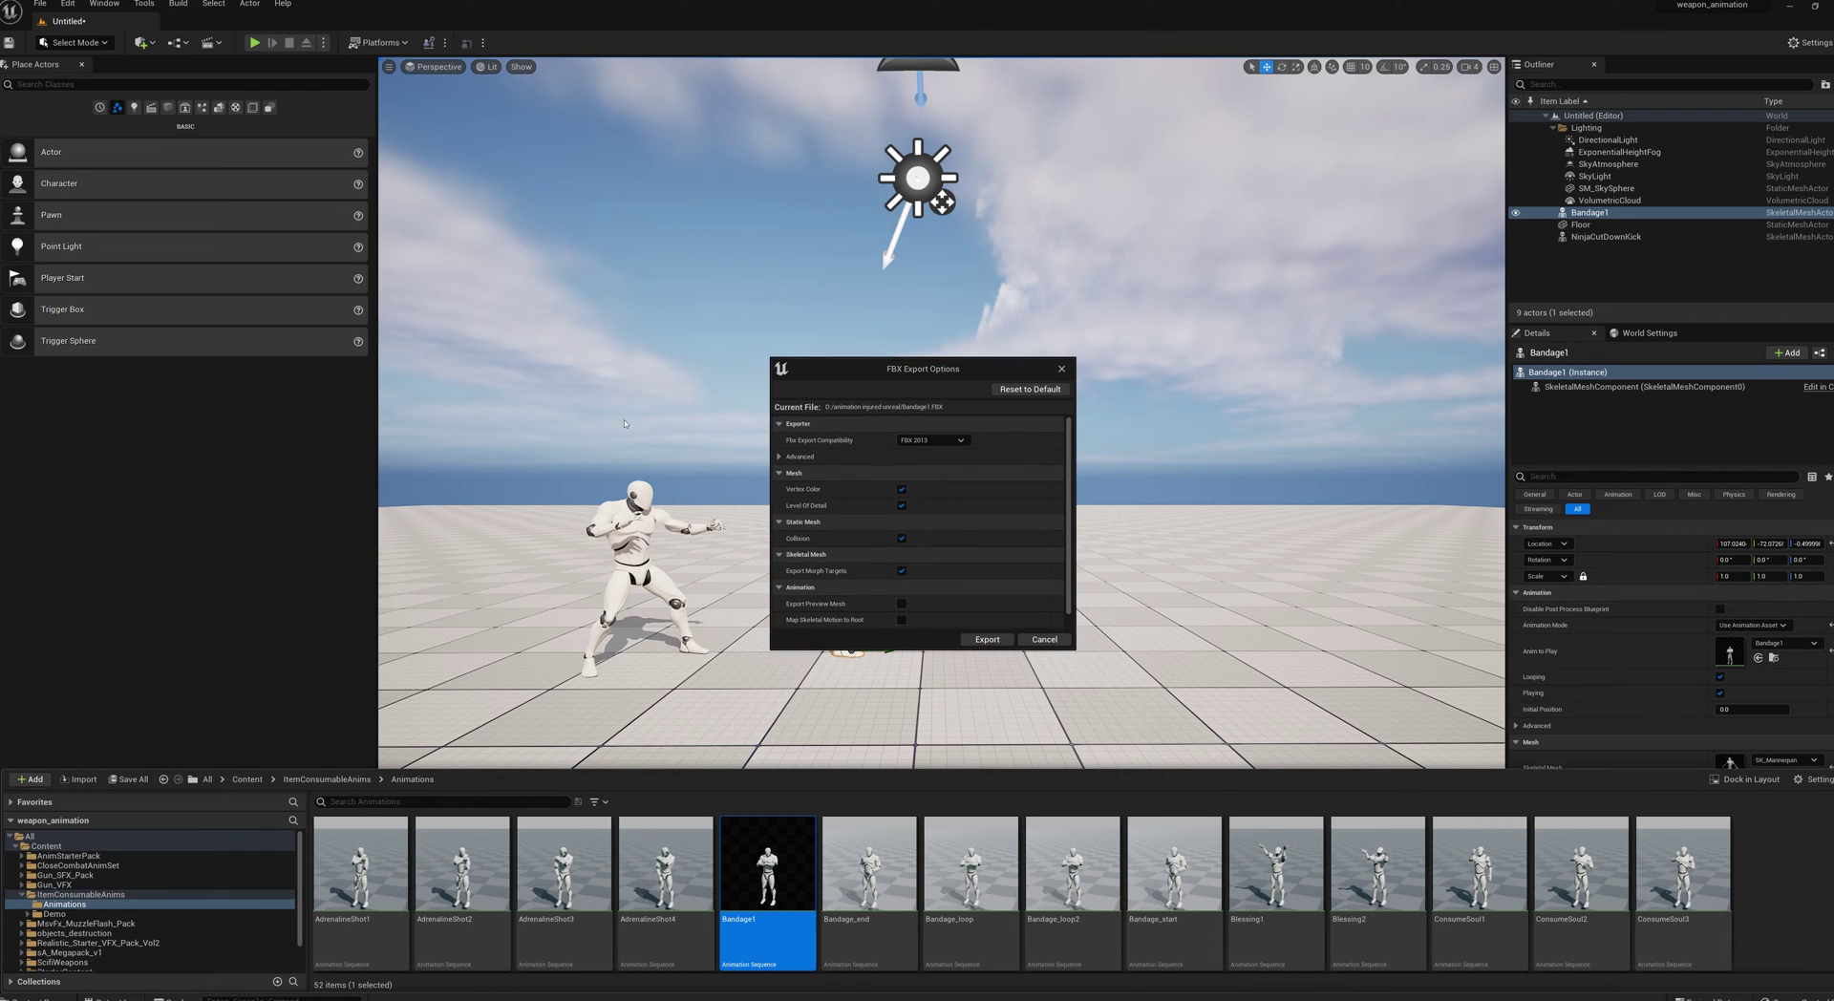
{"action": "left_click", "coordinate": [988, 640]}
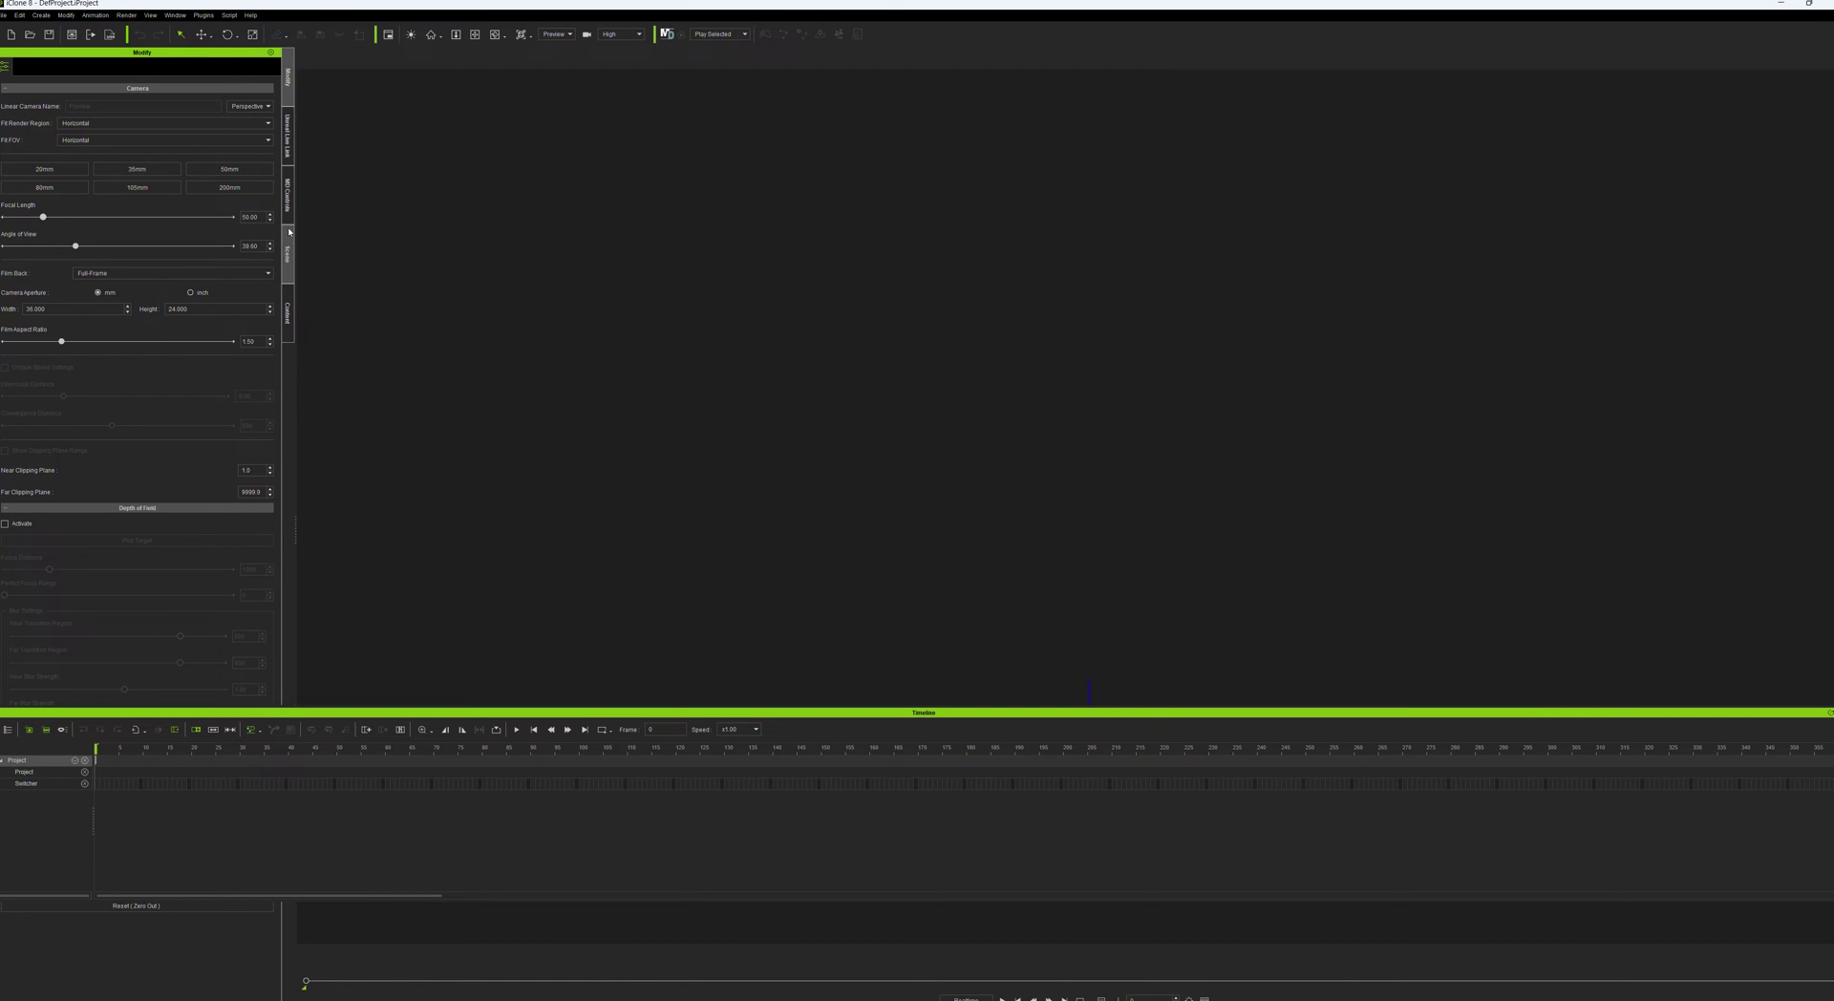
Step: Load CC4 Kevin from the Characters pack in the Content library into the scene
{"action": "left_click", "coordinate": [287, 313]}
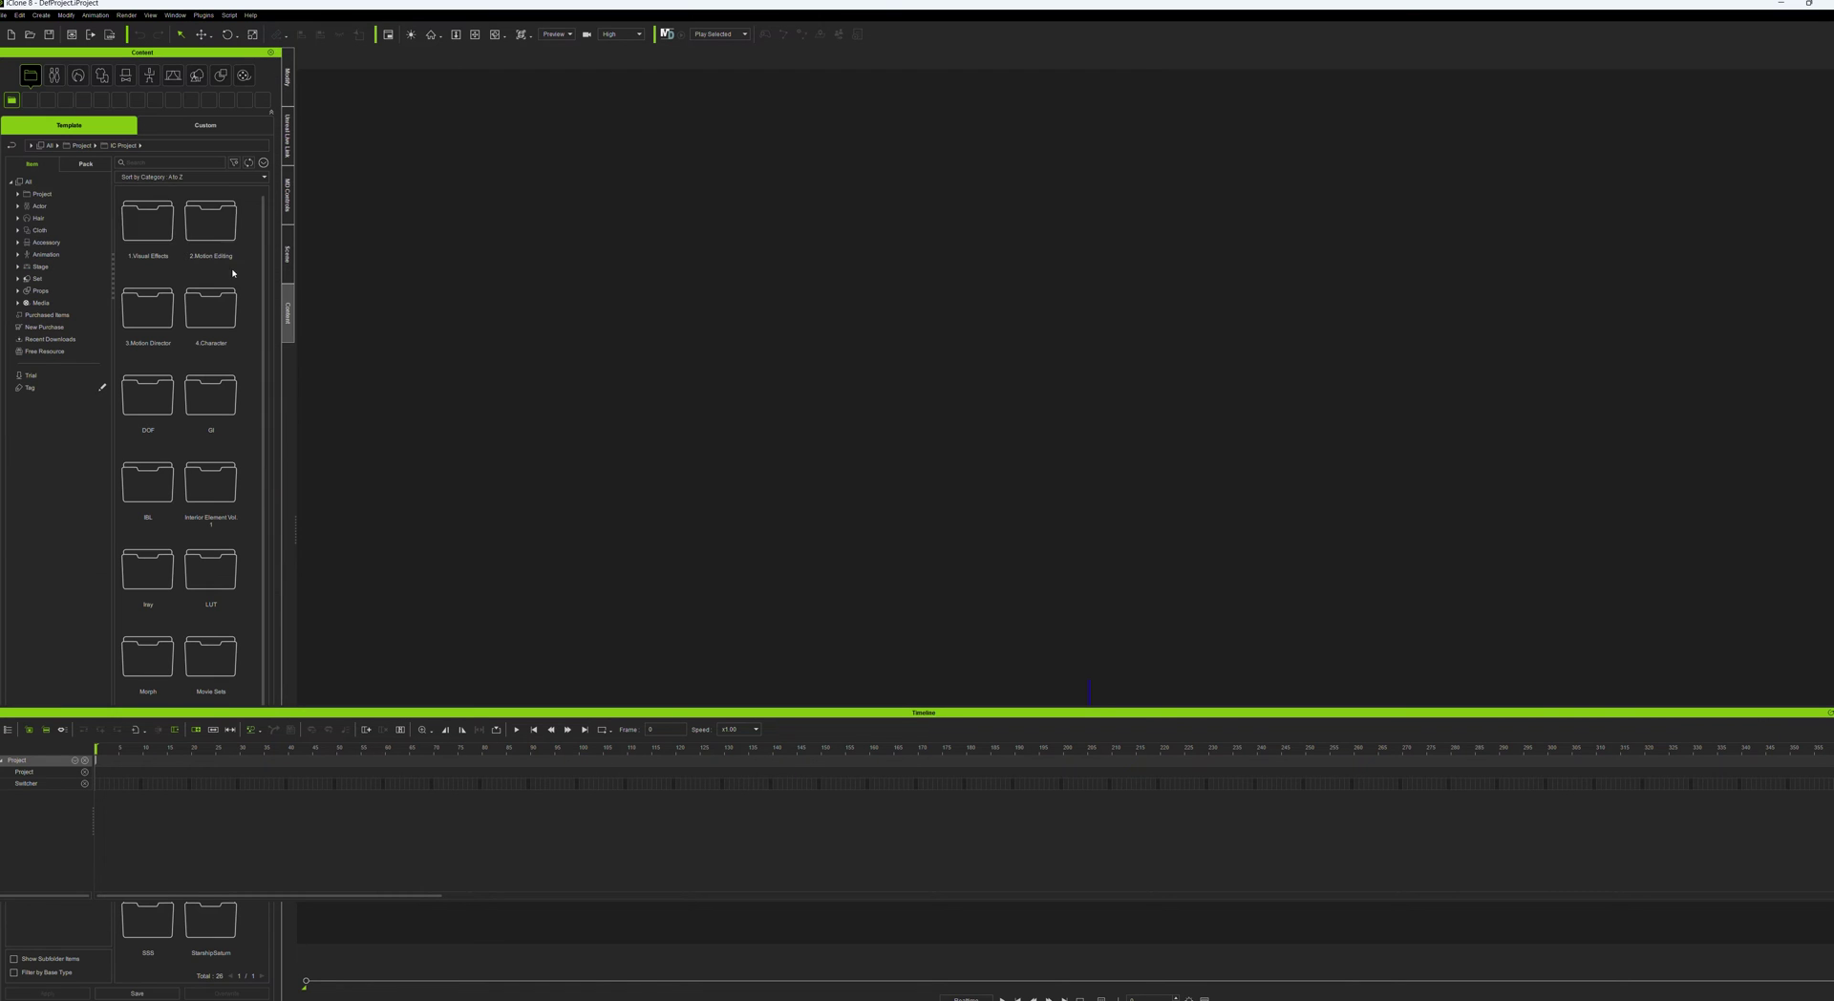
{"action": "left_click", "coordinate": [39, 207]}
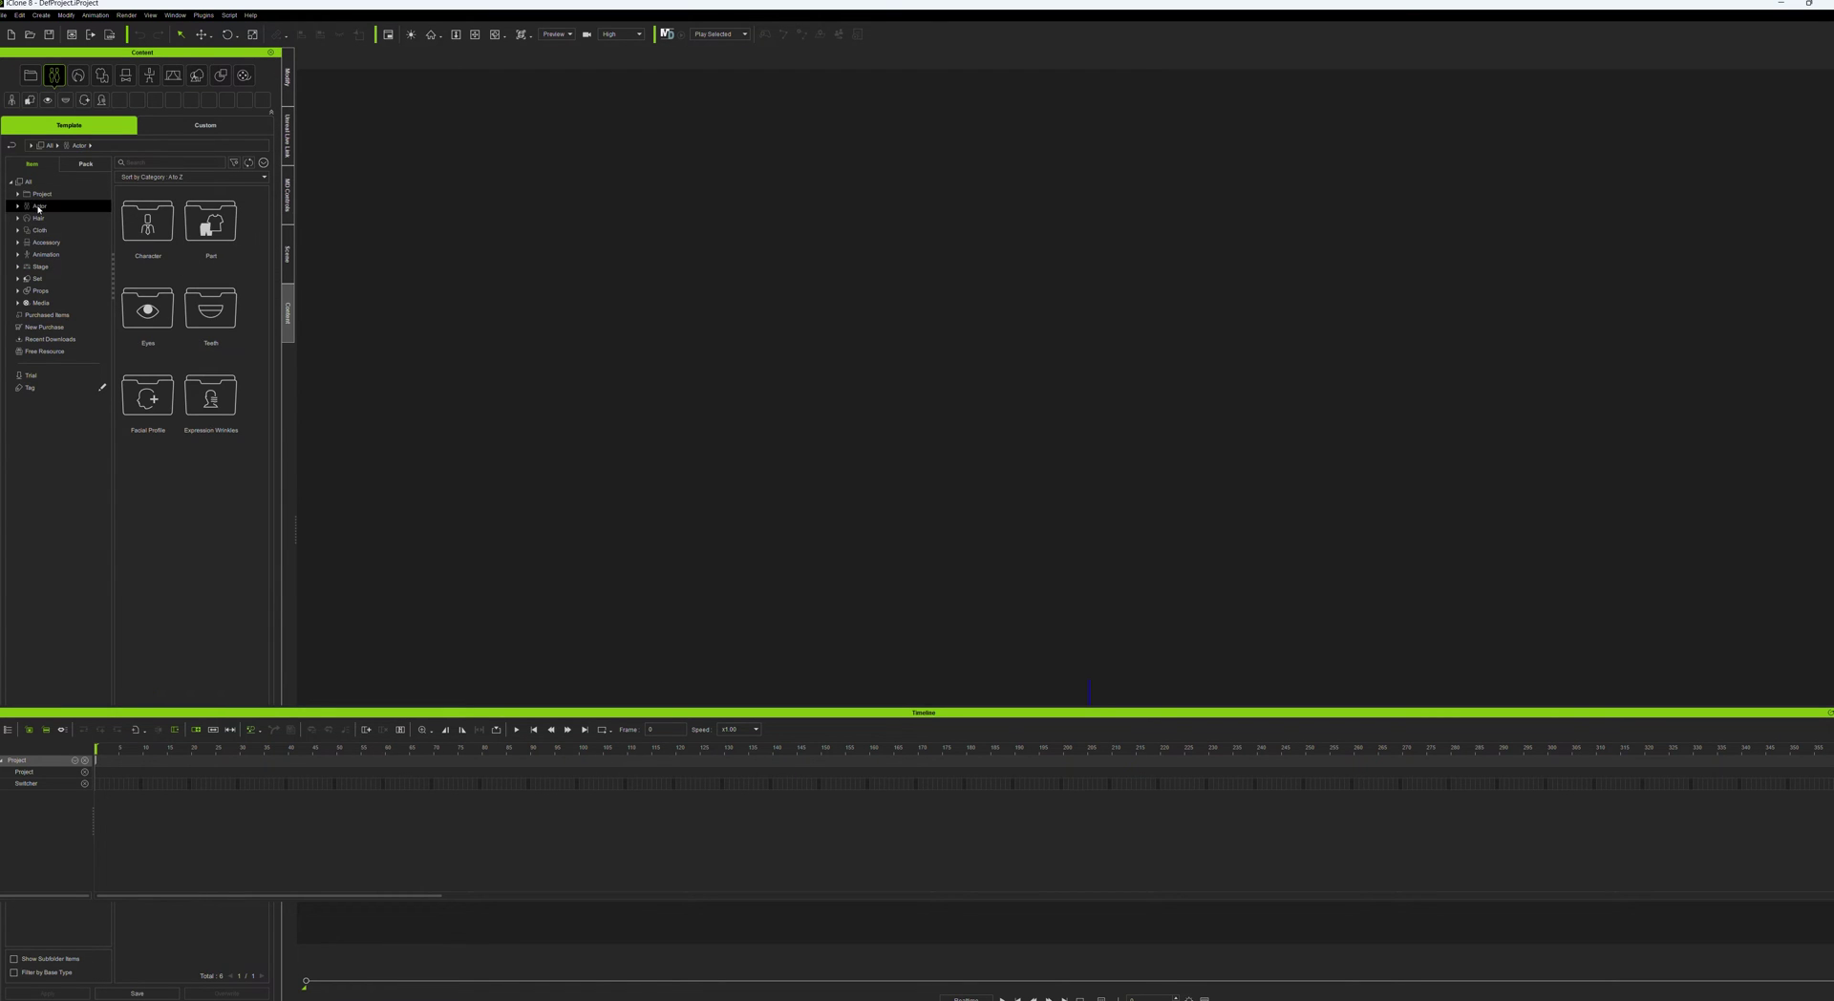
{"action": "left_click", "coordinate": [85, 163]}
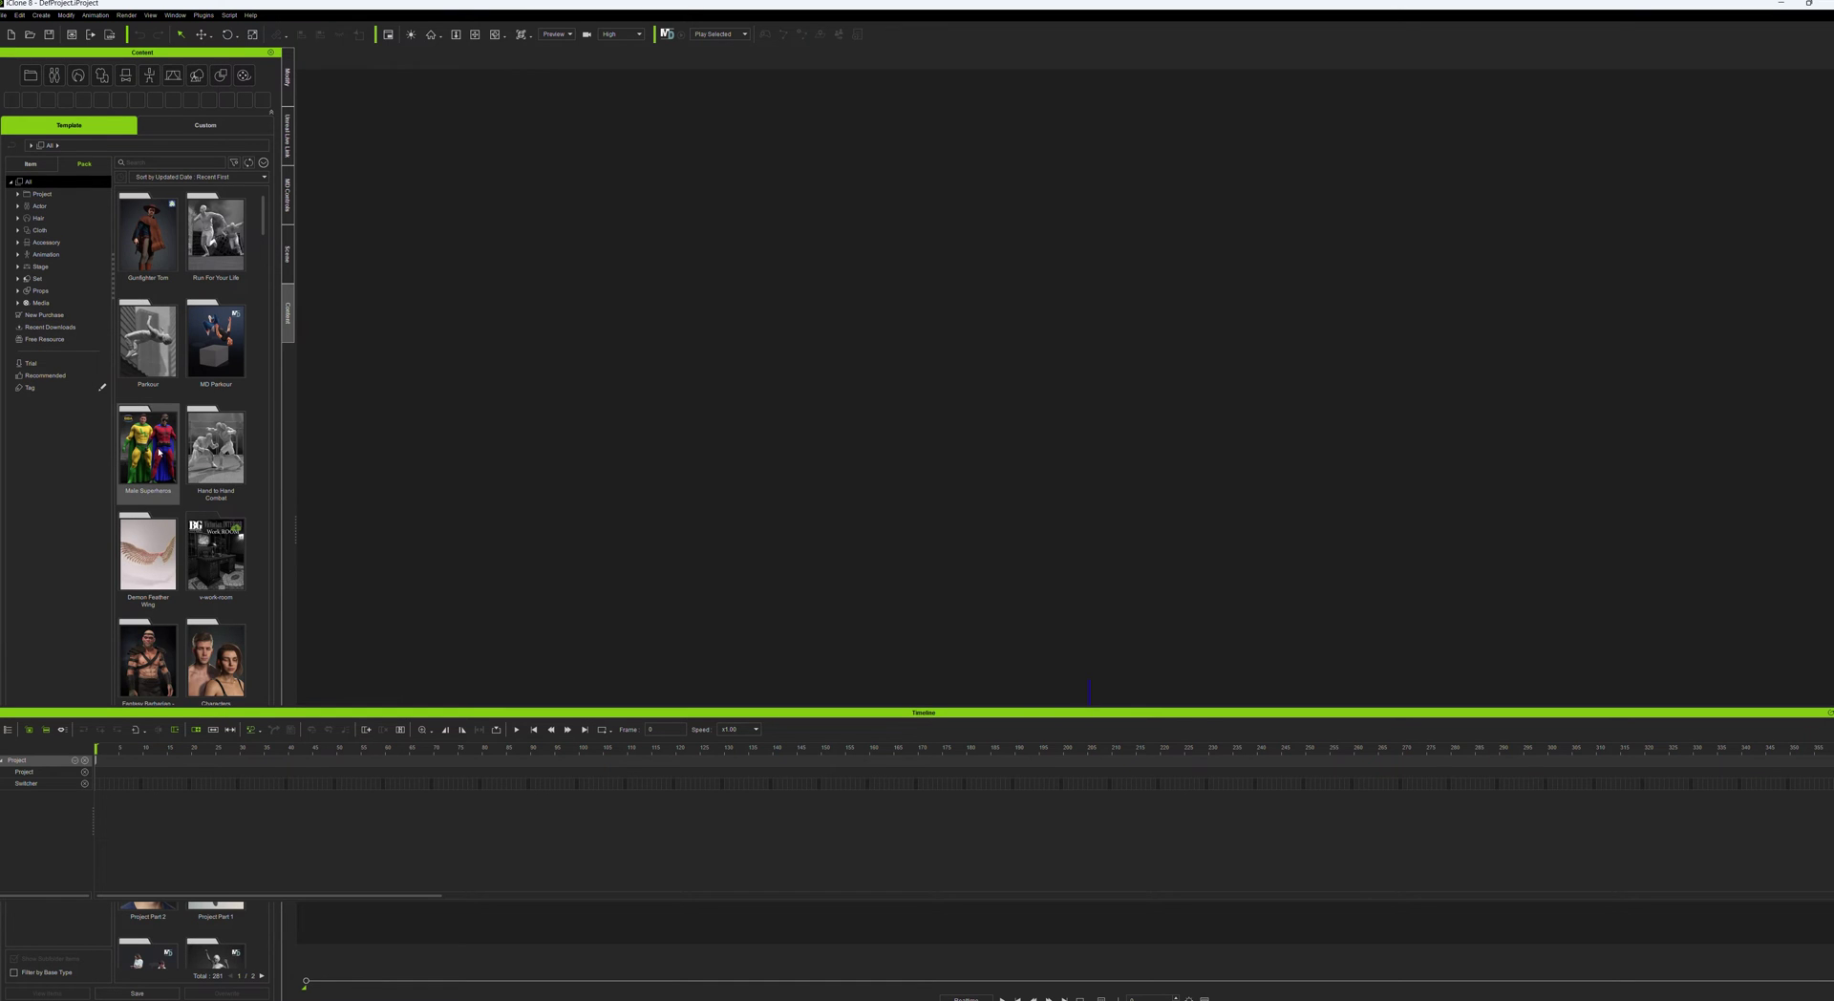
{"action": "left_click", "coordinate": [212, 653]}
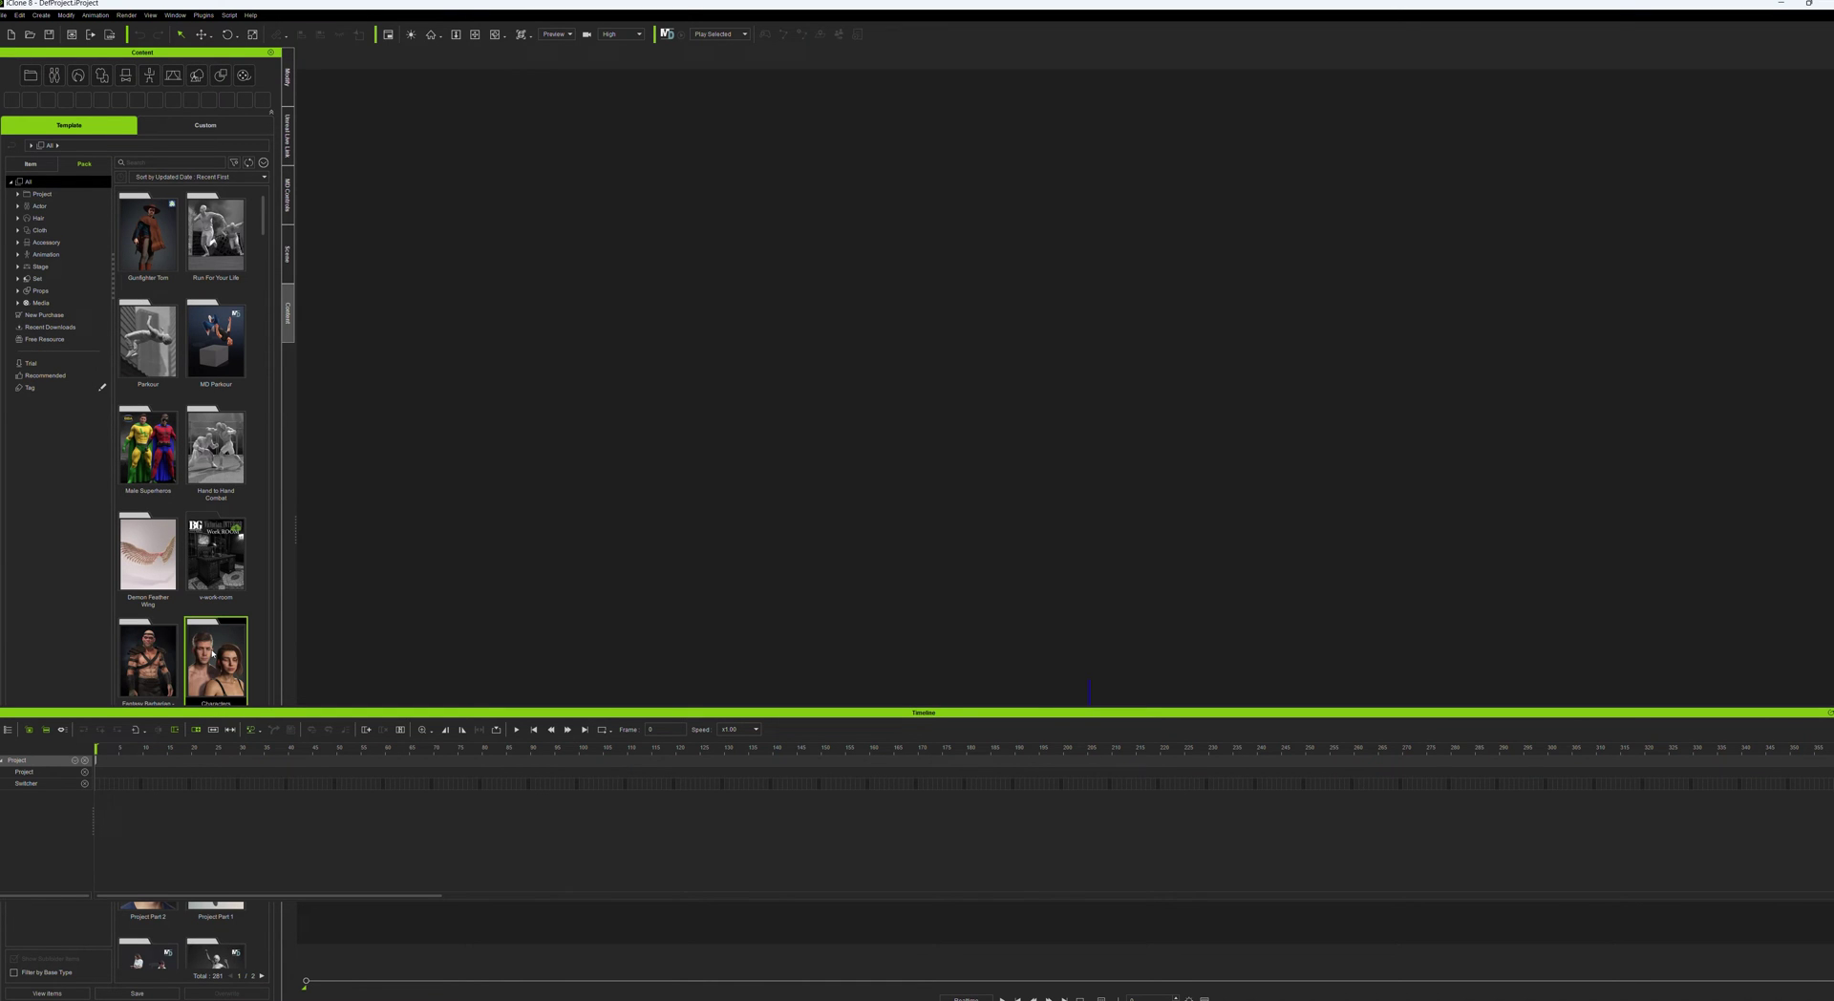
{"action": "double_click", "coordinate": [213, 653]}
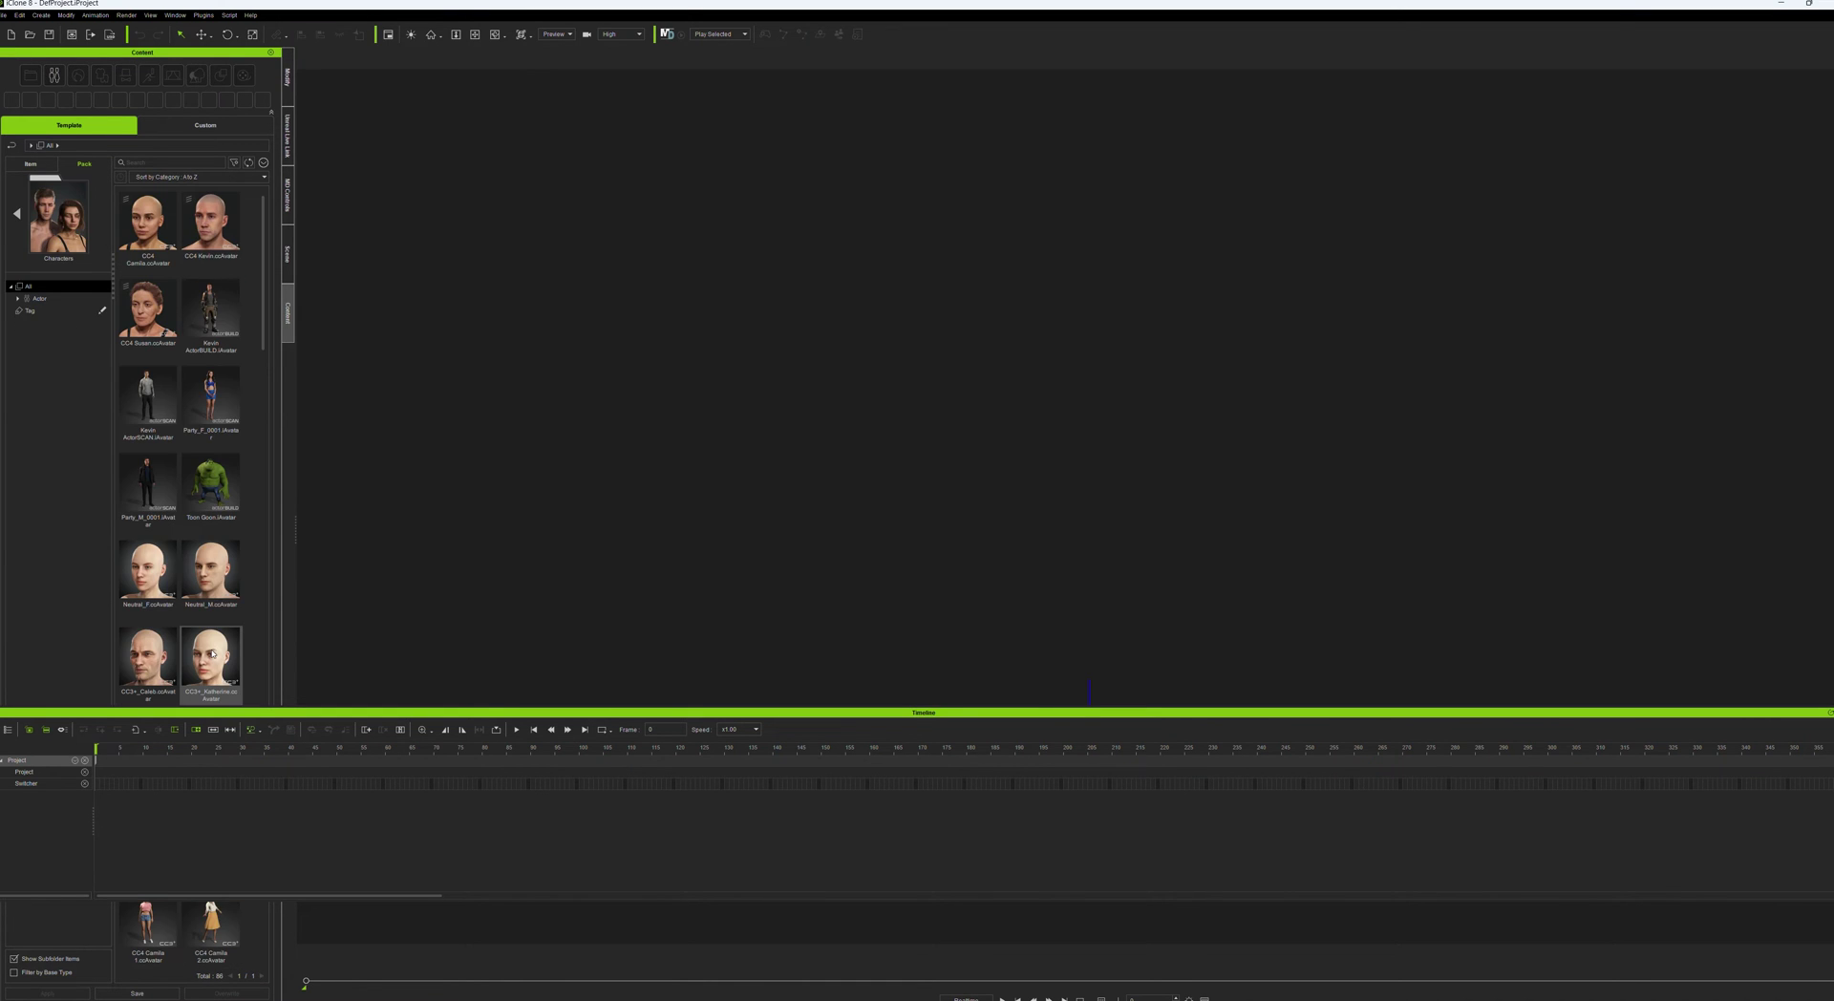
{"action": "double_click", "coordinate": [212, 236]}
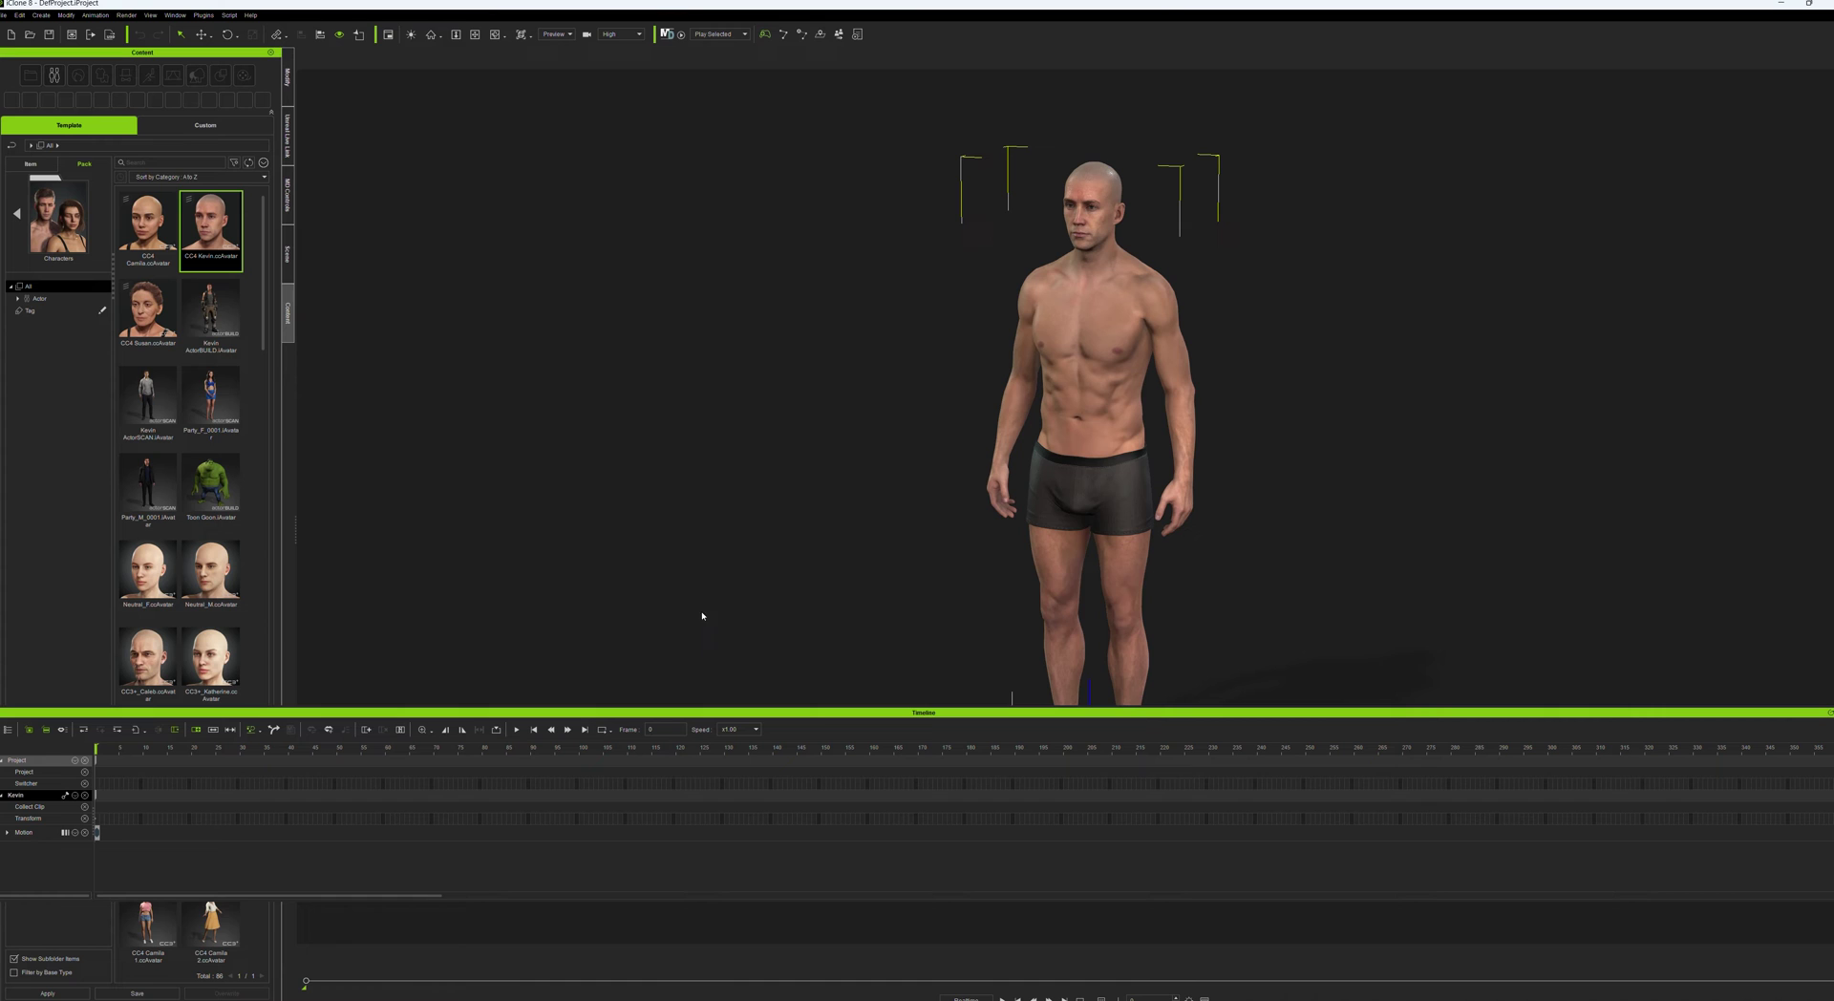
Step: Enlarge the viewport and drag Bandage1.FBX from D:\animation injured unreal onto Kevin
{"action": "left_click_drag", "start_coordinate": [819, 716], "coordinate": [819, 791]}
{"action": "scroll", "coordinate": [820, 903], "scroll_direction": "down", "scroll_amount": 5}
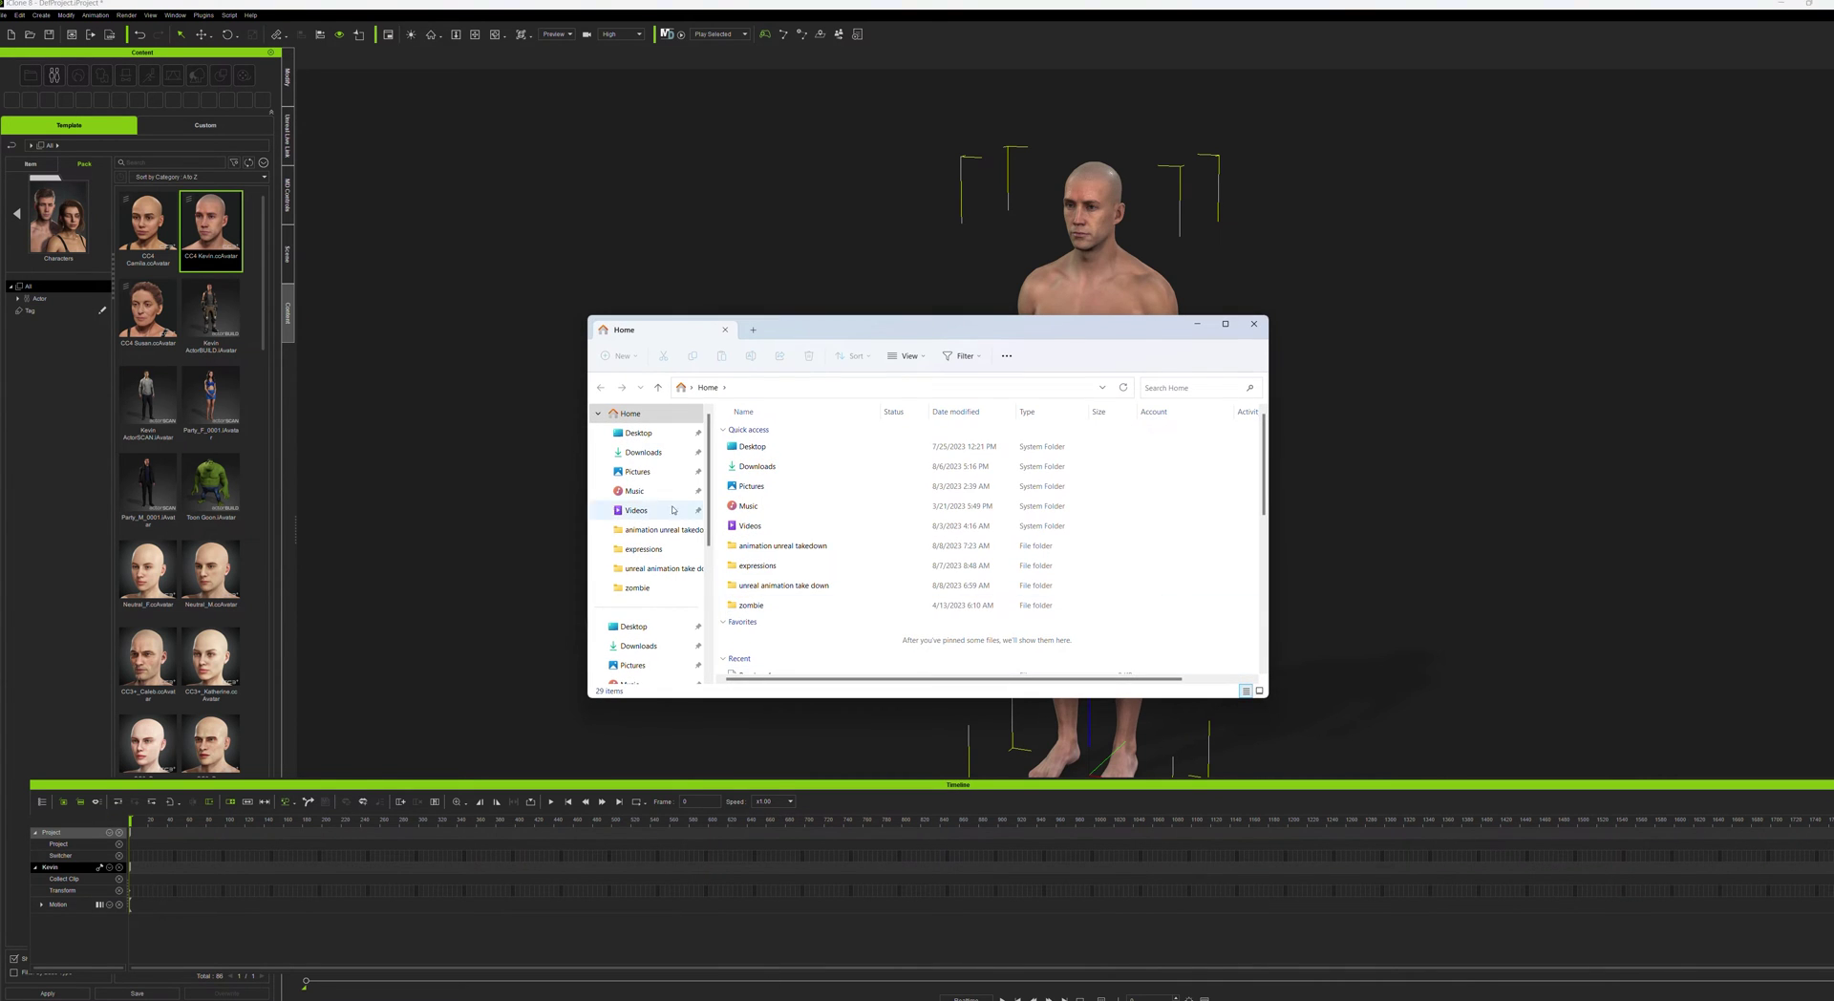
{"action": "scroll", "coordinate": [710, 472], "scroll_direction": "down", "scroll_amount": 5}
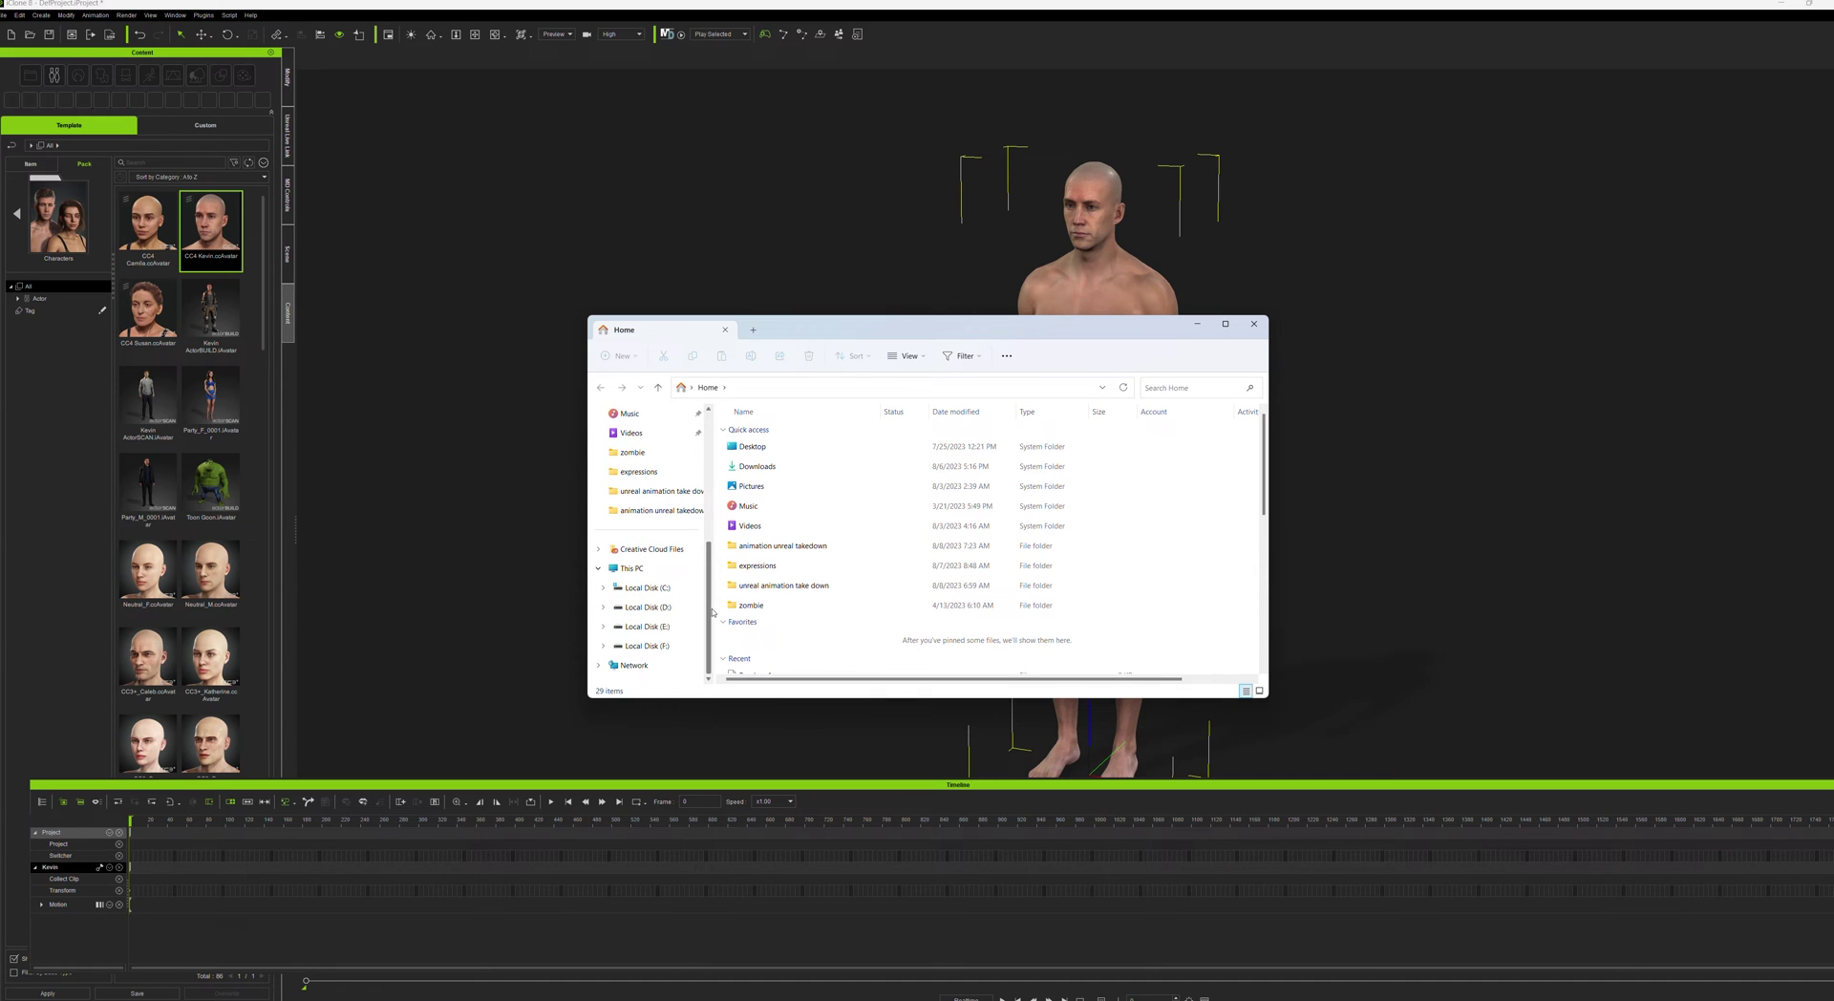
{"action": "left_click", "coordinate": [646, 608]}
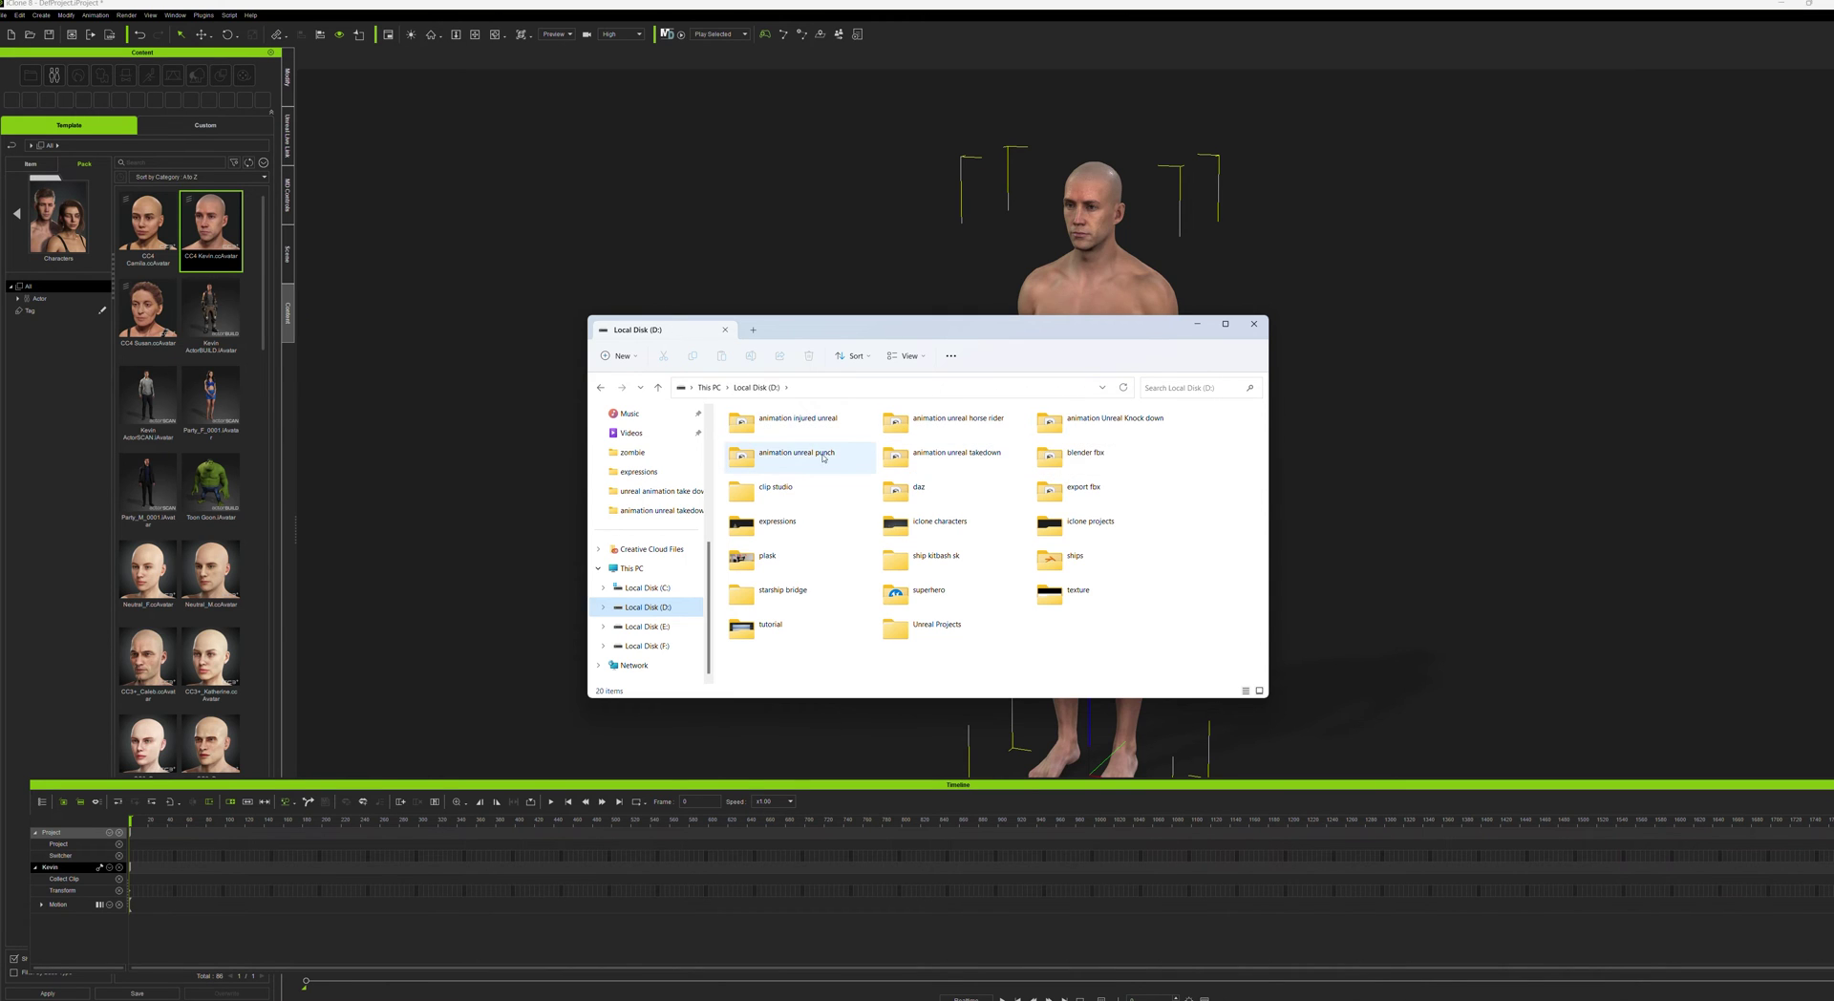
{"action": "double_click", "coordinate": [742, 423]}
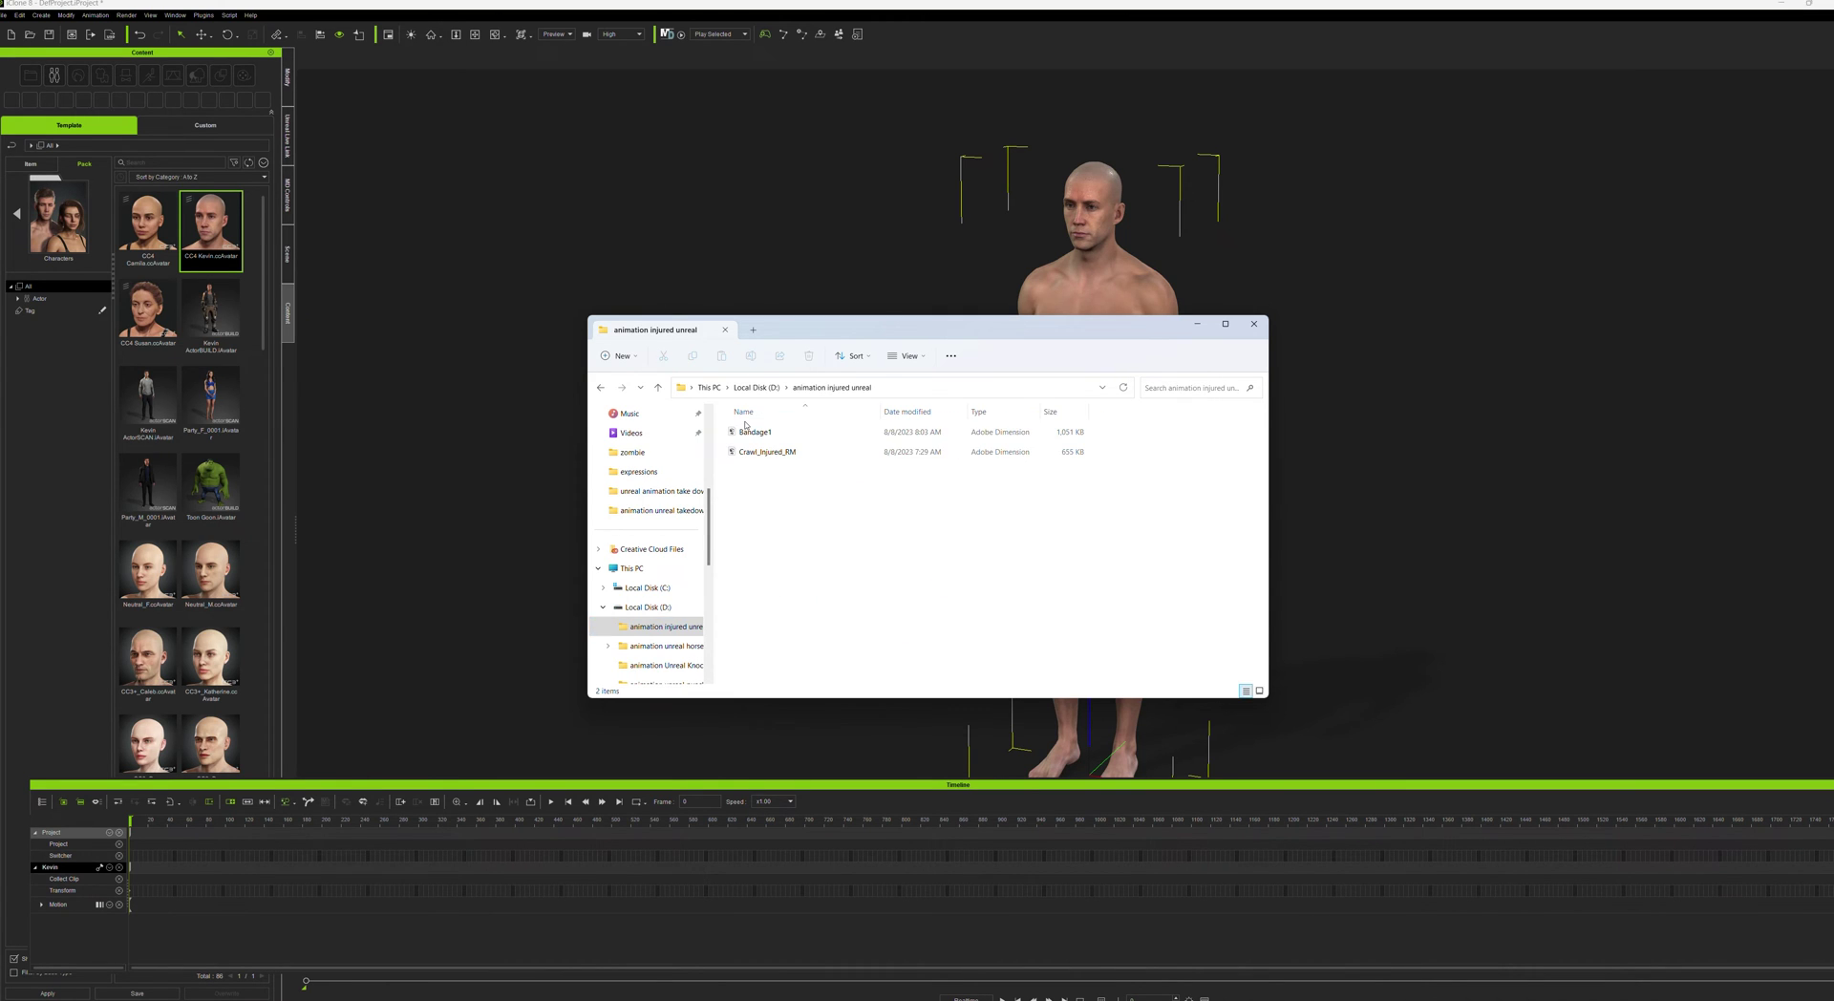
{"action": "left_click_drag", "start_coordinate": [751, 435], "coordinate": [1091, 258]}
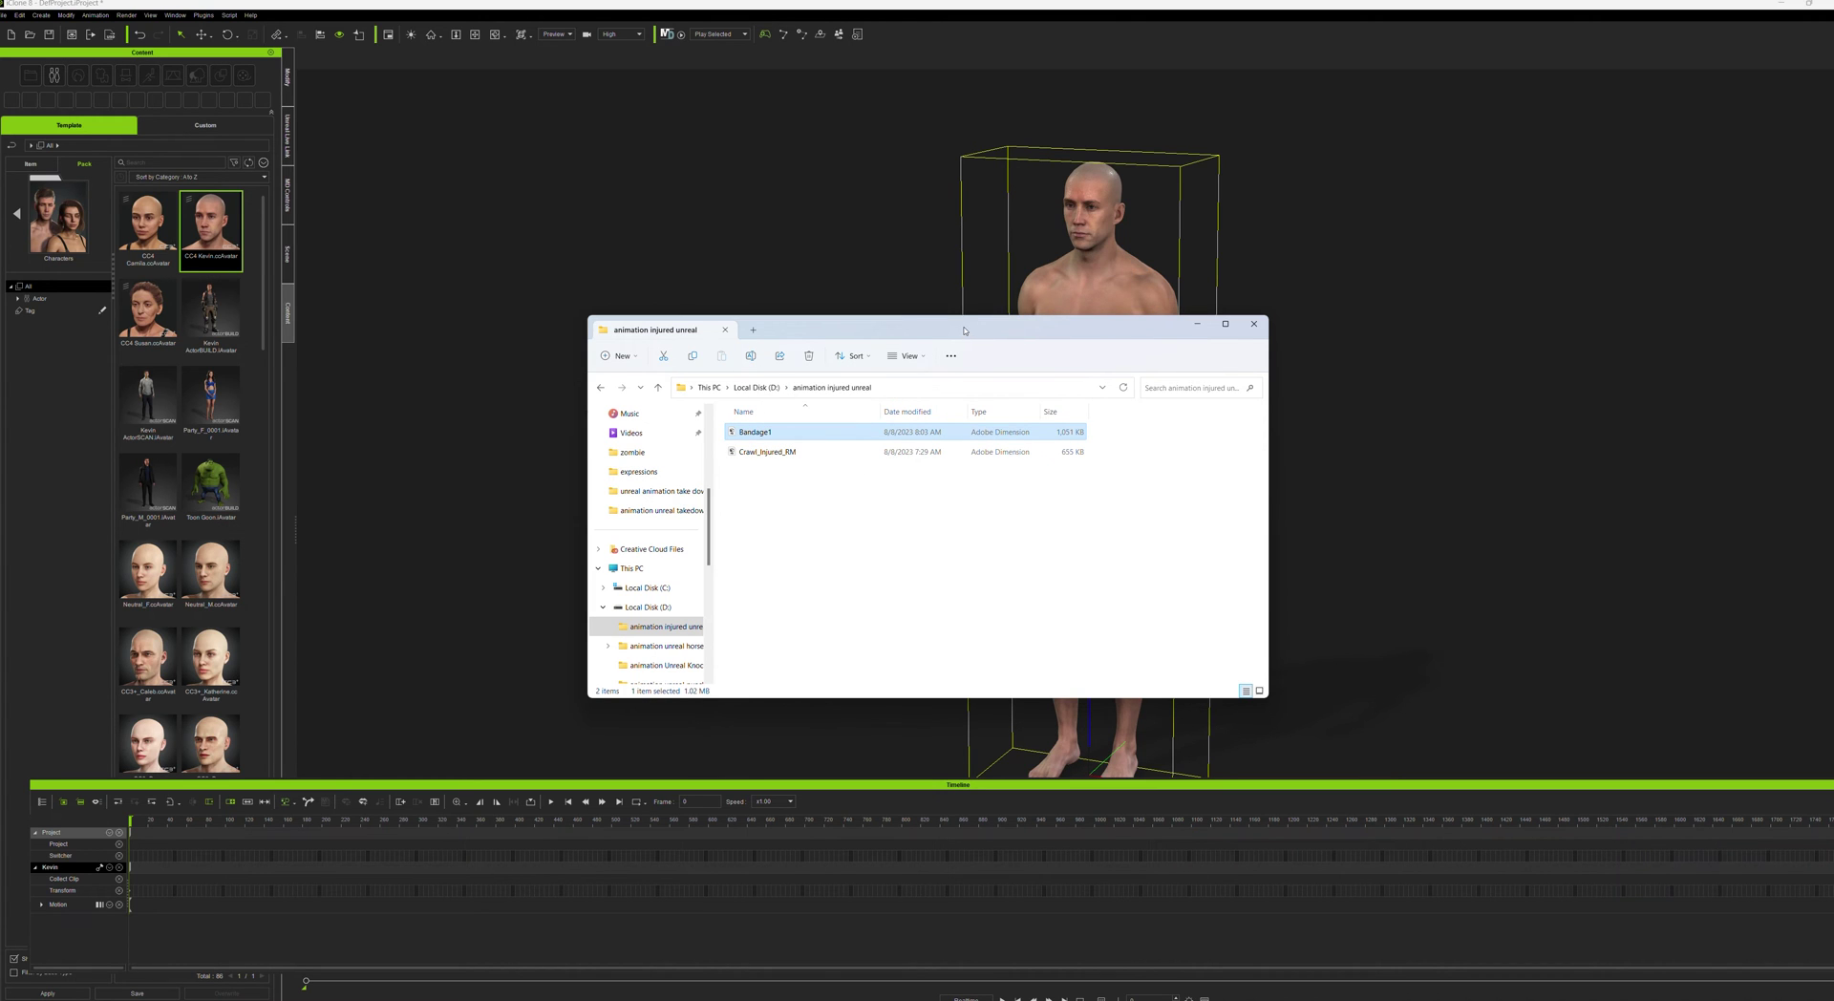
{"action": "left_click_drag", "start_coordinate": [961, 330], "coordinate": [1408, 141]}
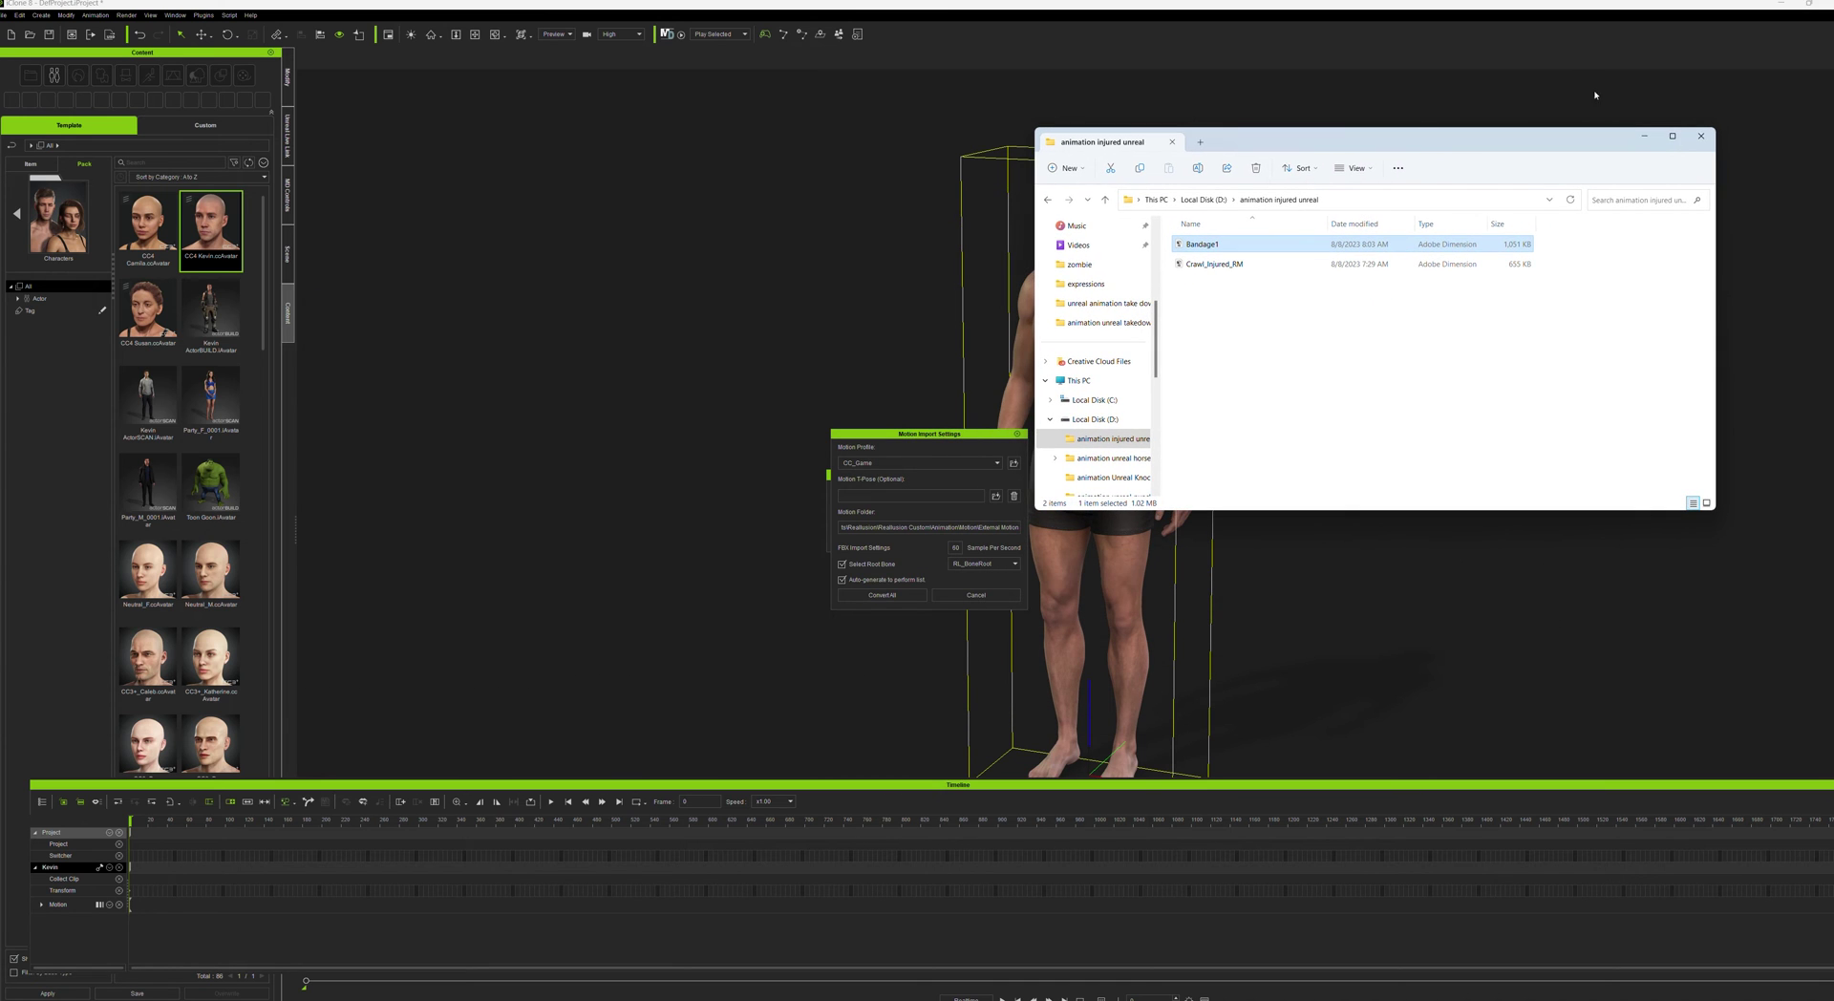
Step: Convert Bandage1 onto Kevin with the Unreal_BaseCharacter profile, no perform-list entry, then preview it
{"action": "left_click", "coordinate": [1700, 135]}
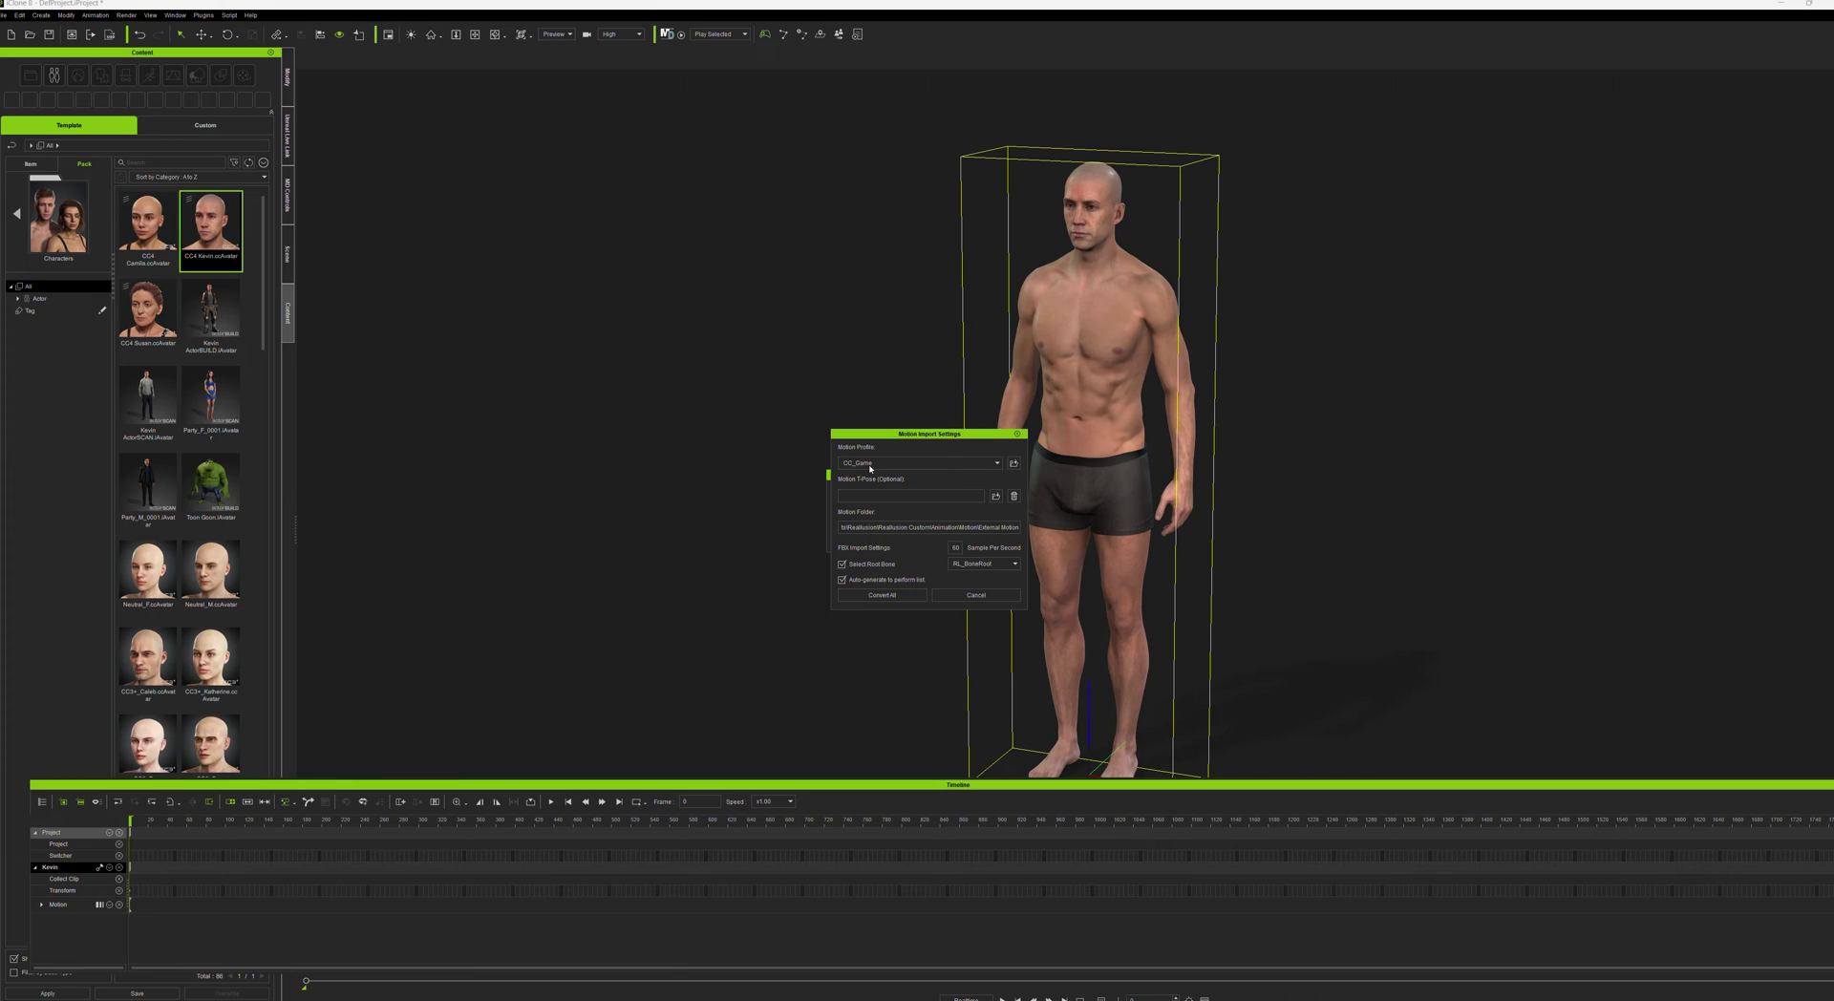
{"action": "left_click", "coordinate": [999, 465]}
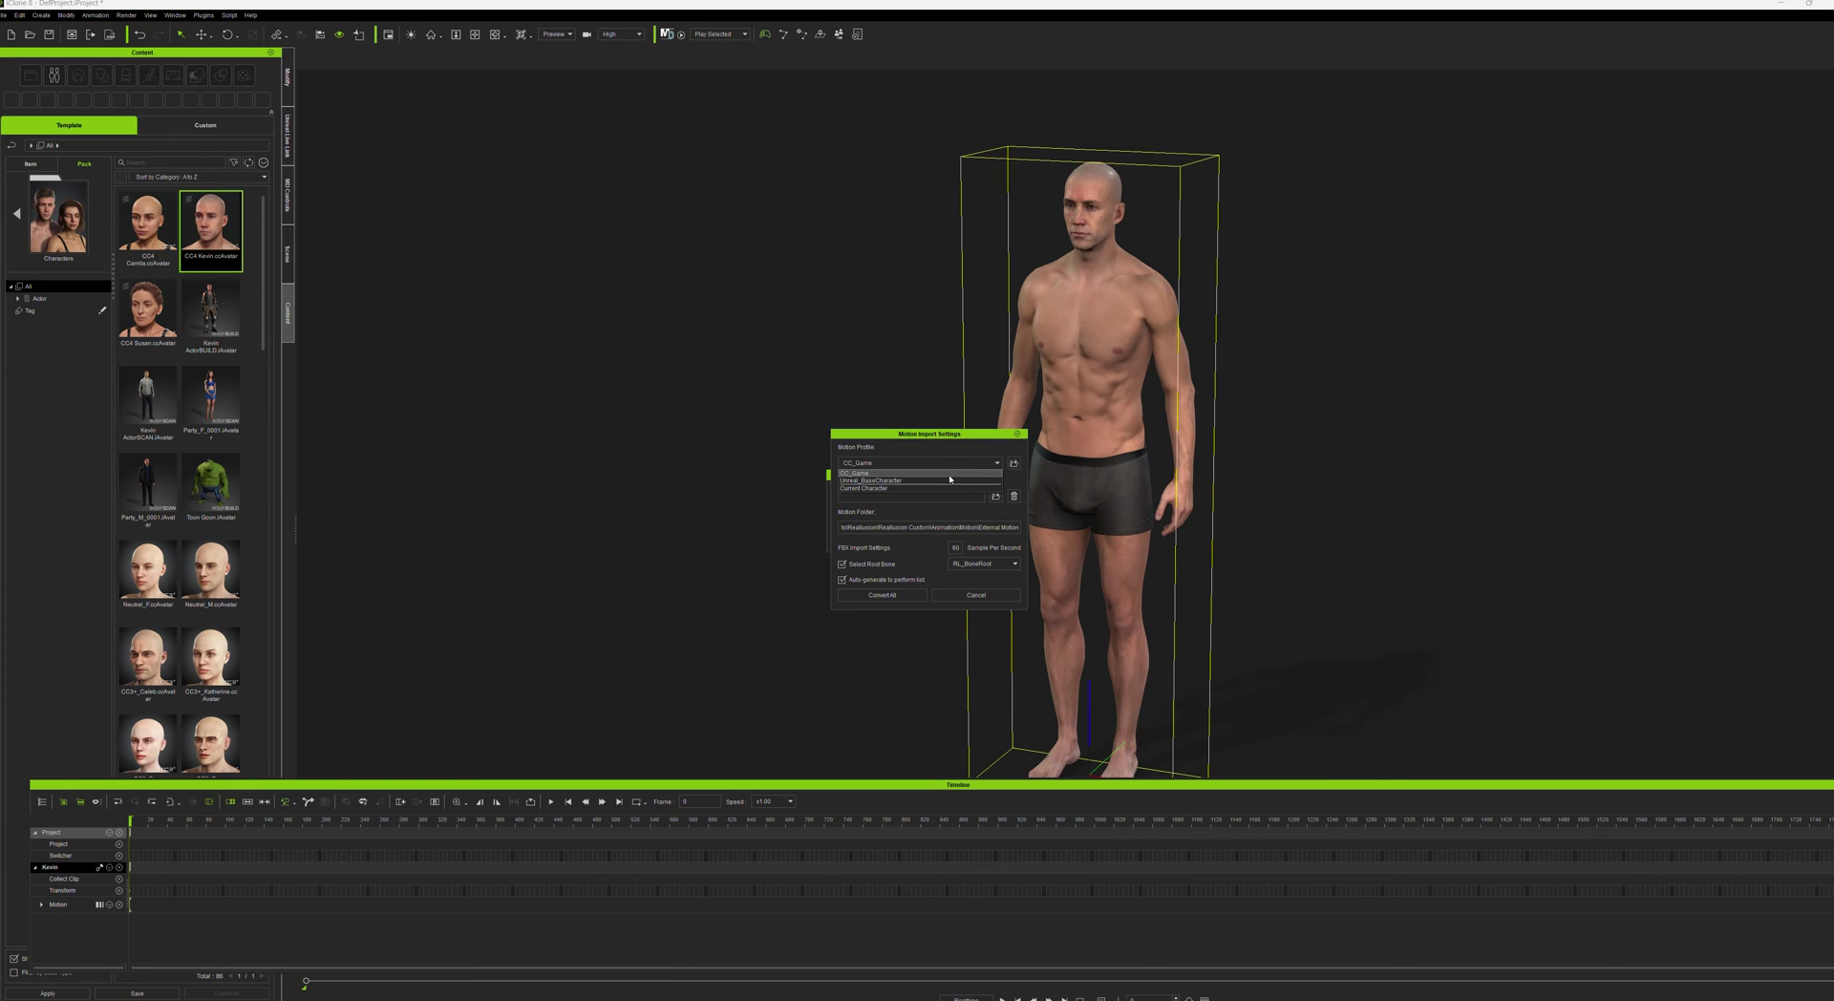
{"action": "left_click", "coordinate": [887, 481]}
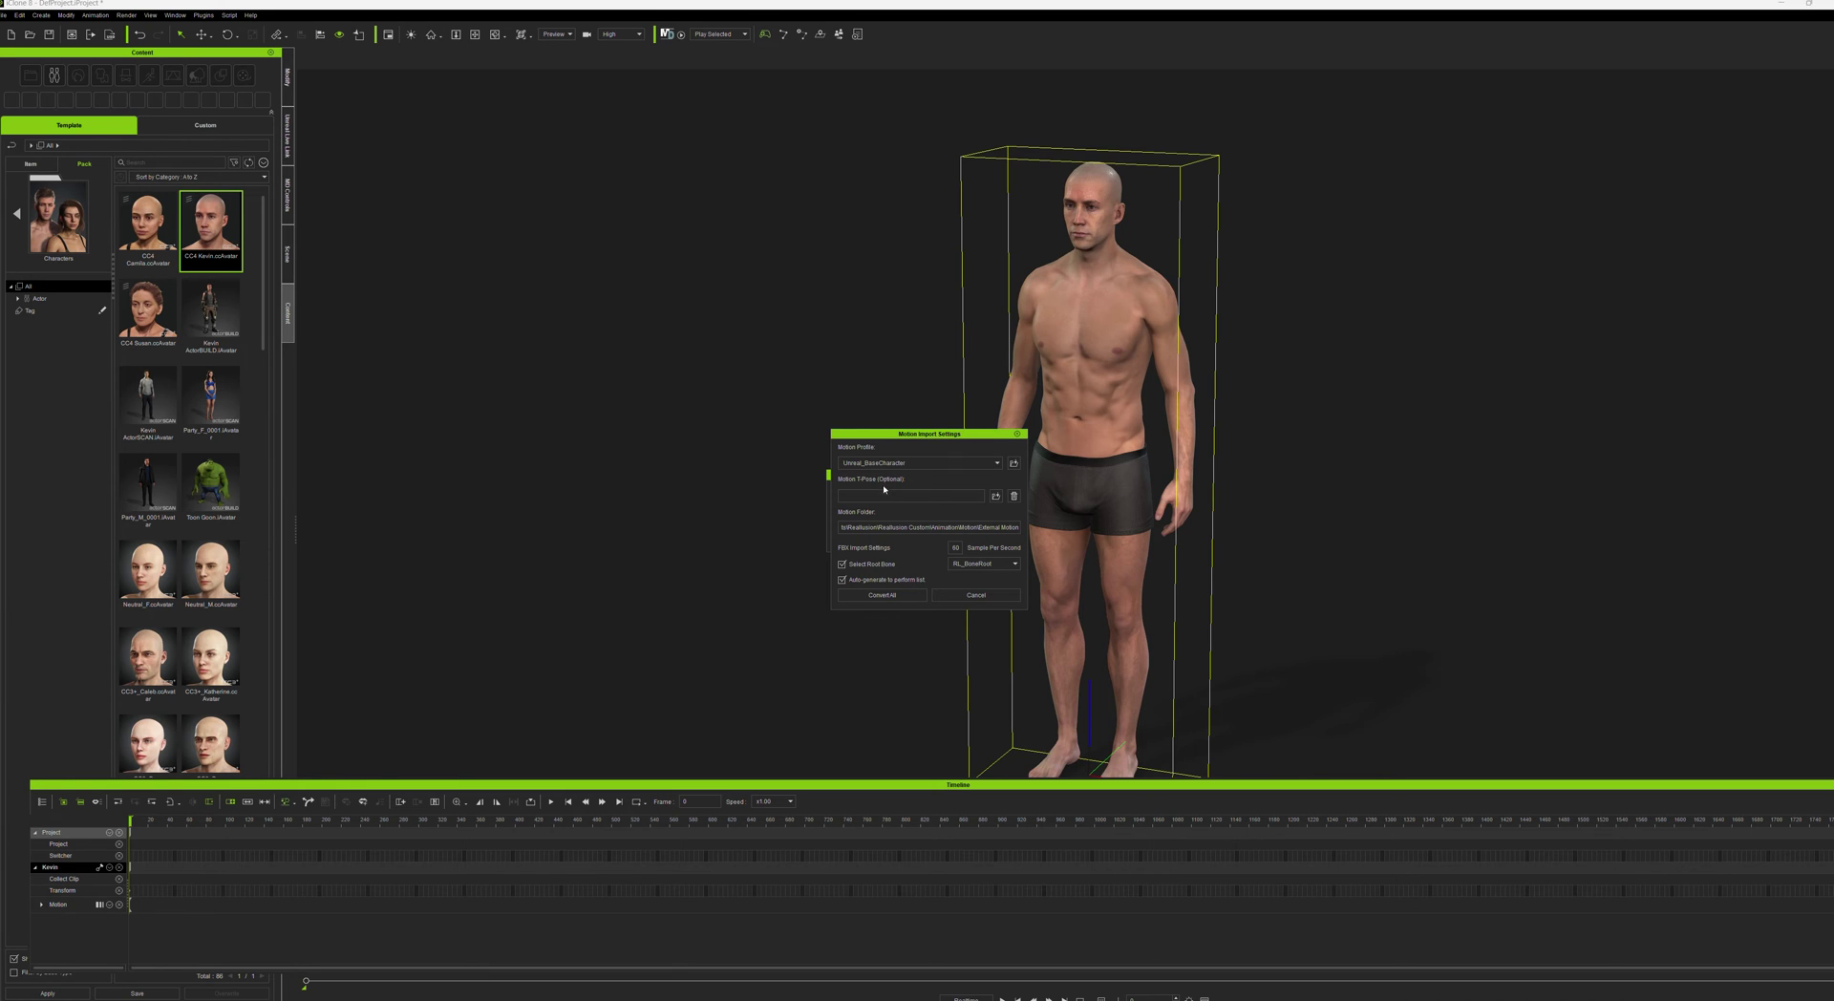
{"action": "left_click", "coordinate": [842, 579]}
{"action": "left_click", "coordinate": [880, 595]}
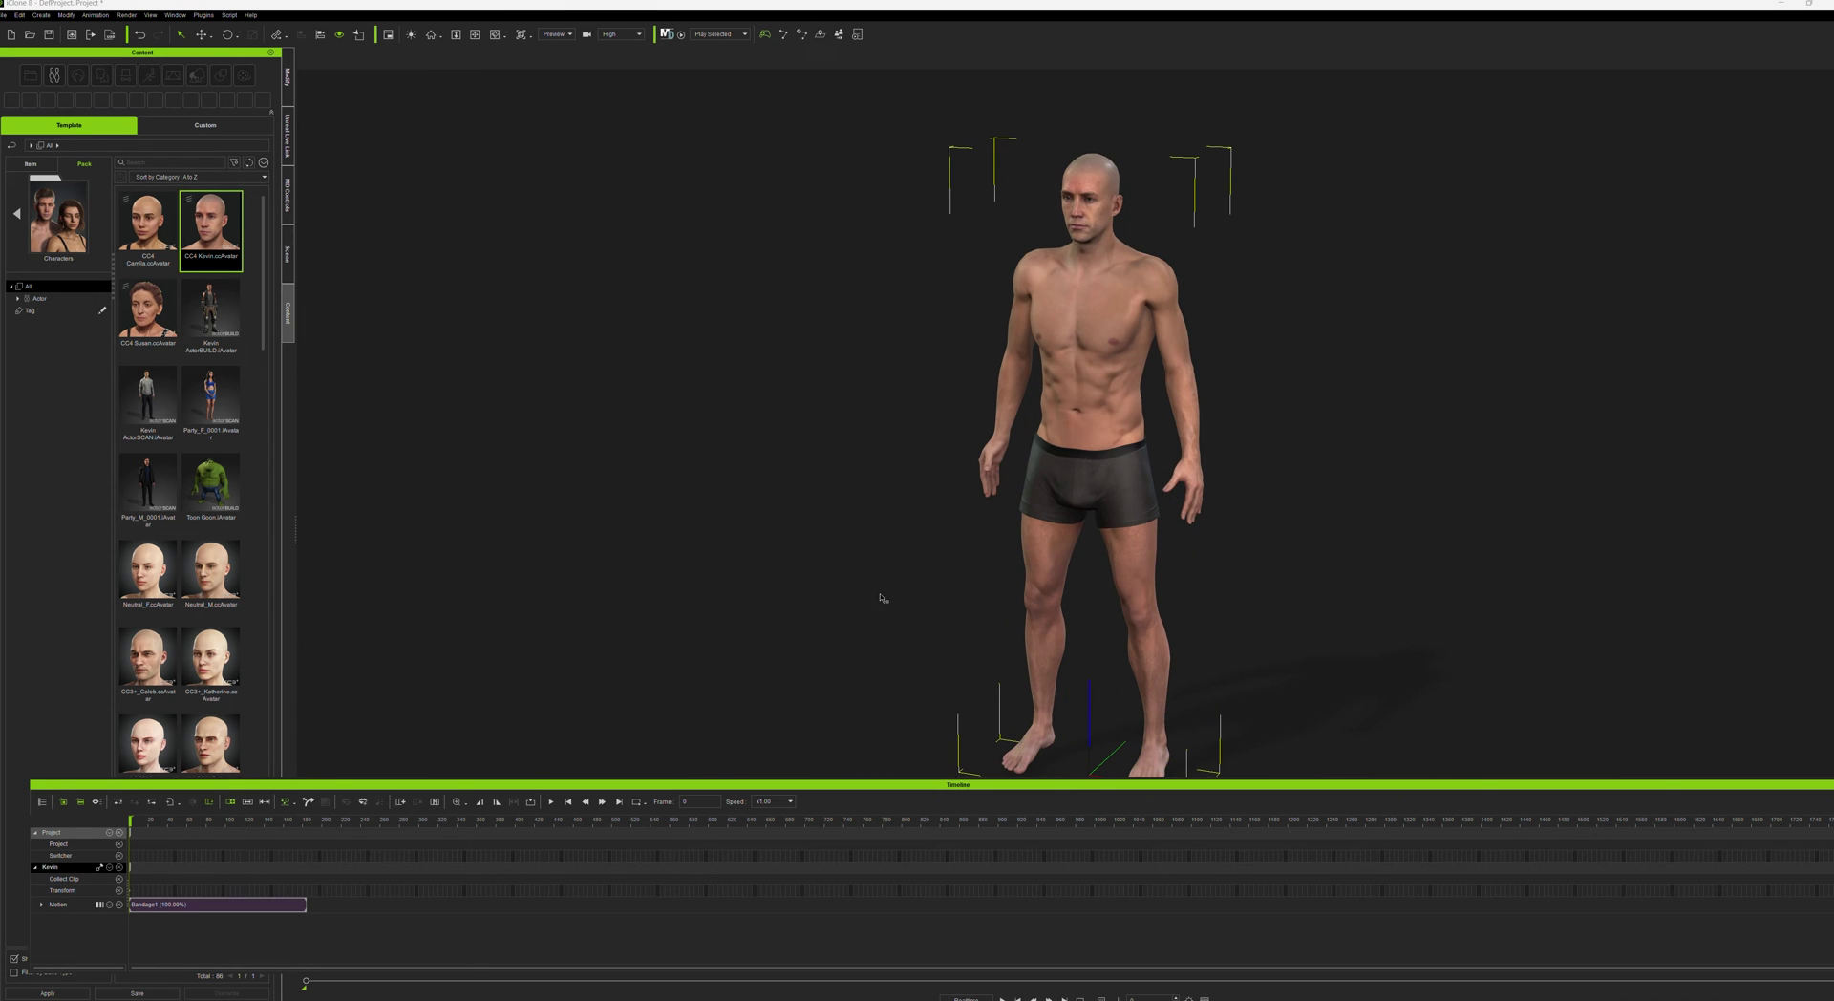
{"action": "left_click", "coordinate": [552, 801]}
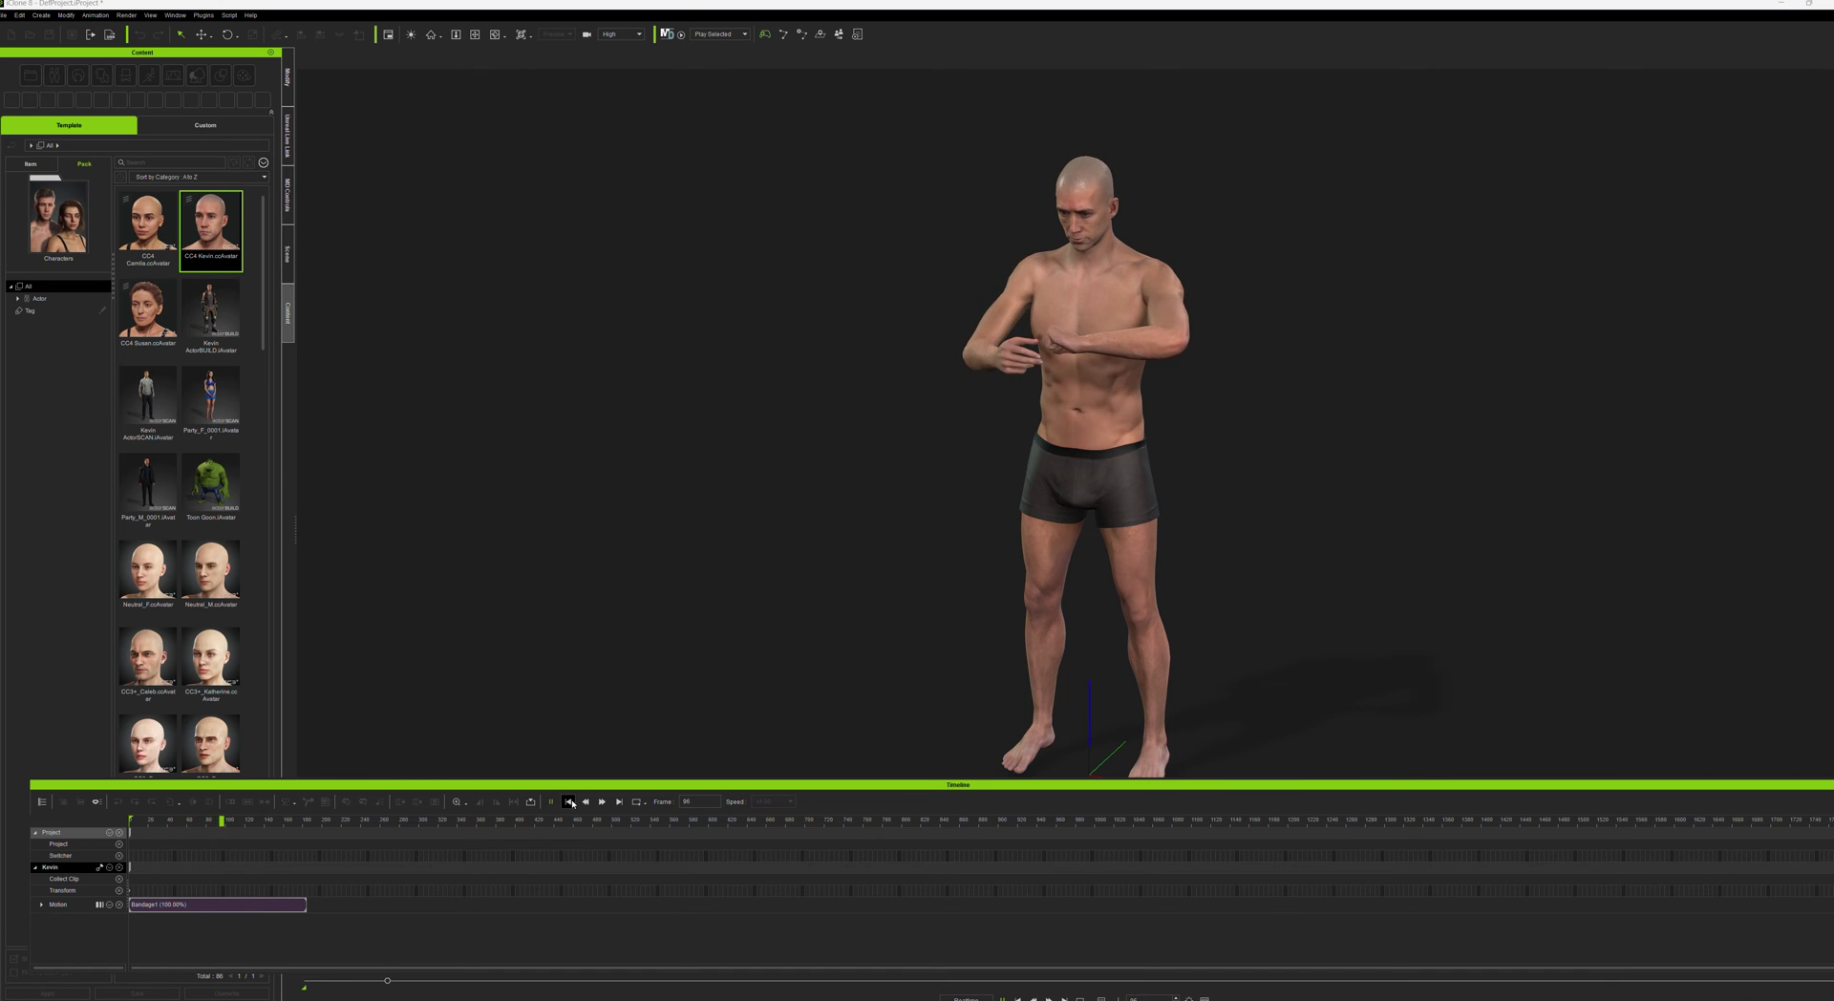
{"action": "left_click", "coordinate": [569, 801]}
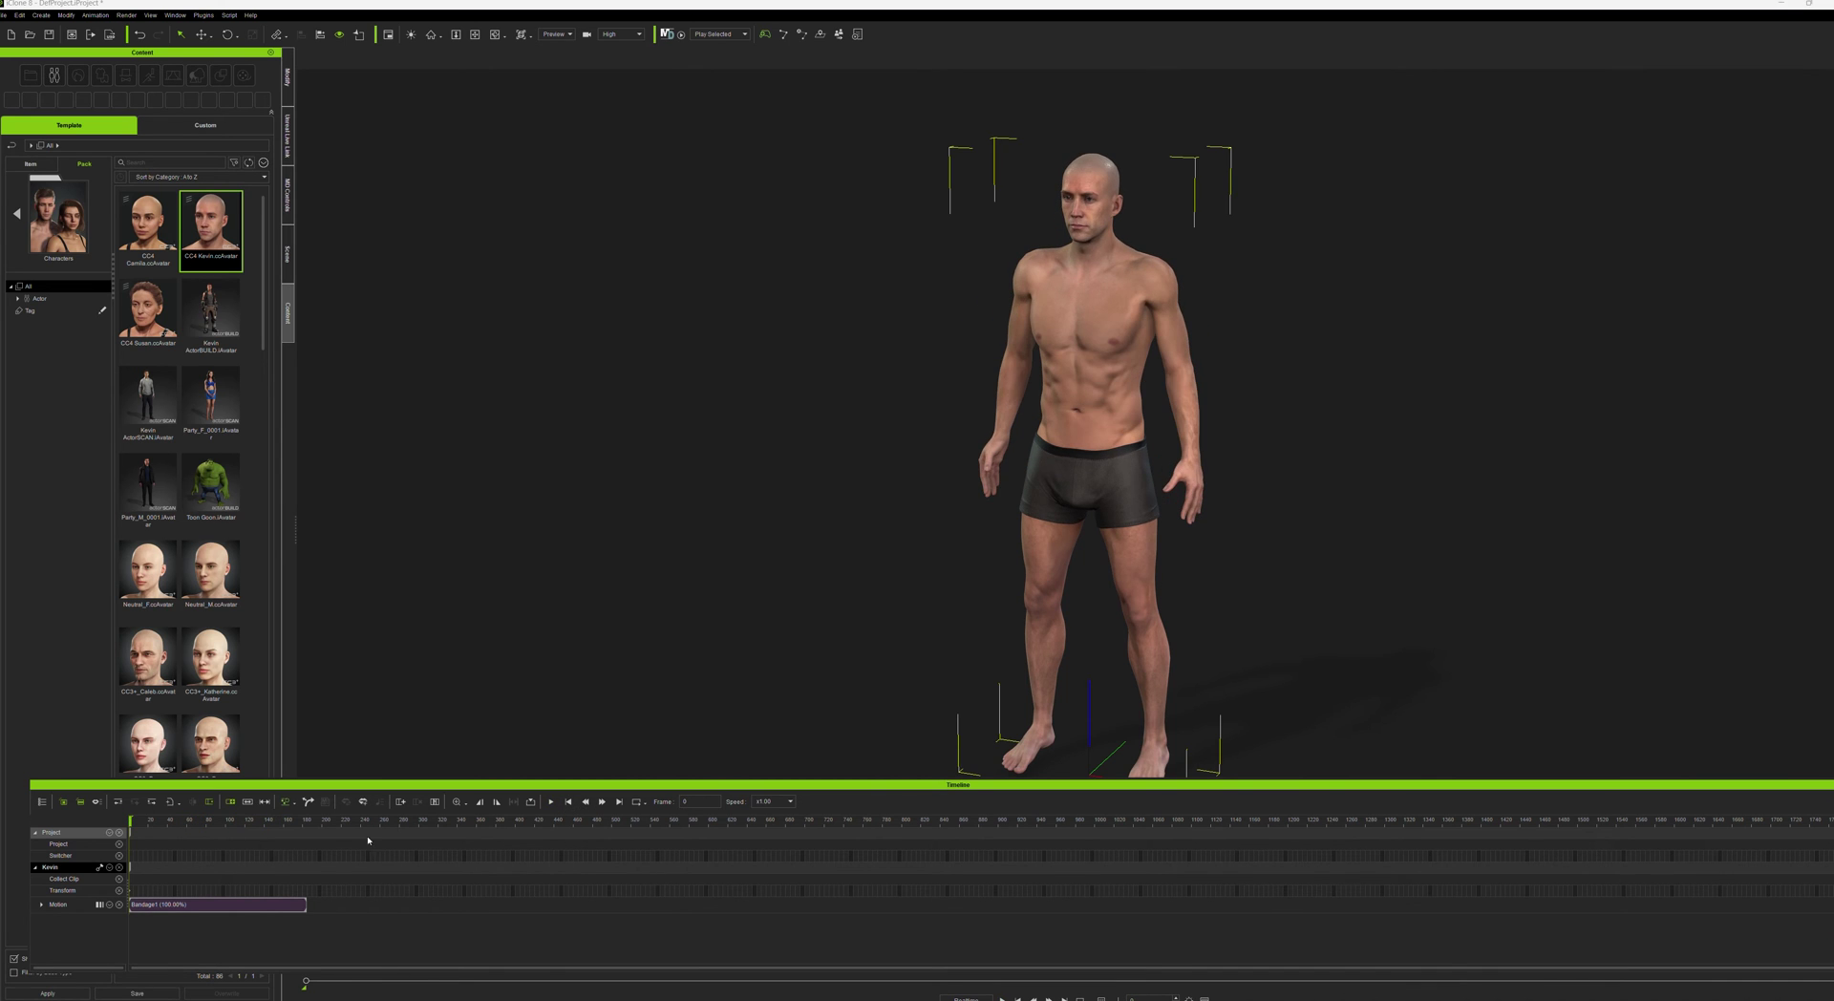
Step: Save the Bandage1 clip as motion file 'bandage' in the mixamo\injured folder
{"action": "right_click", "coordinate": [219, 910]}
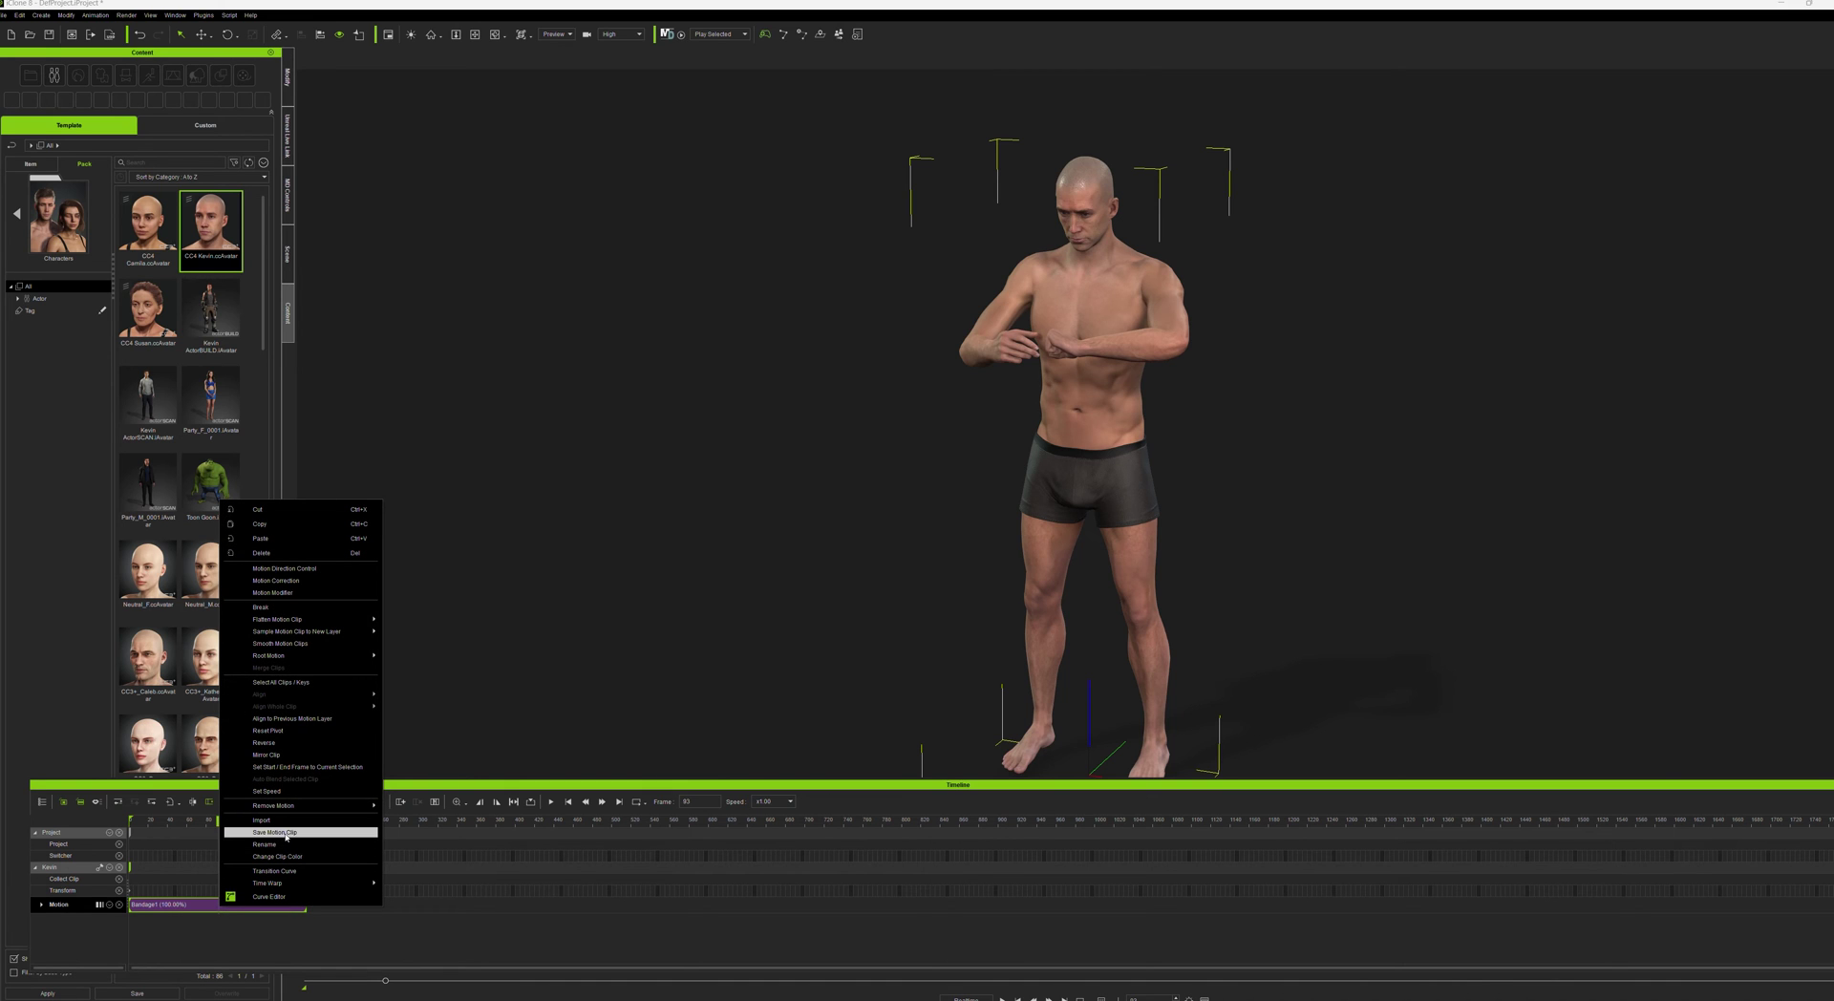
{"action": "left_click", "coordinate": [286, 832]}
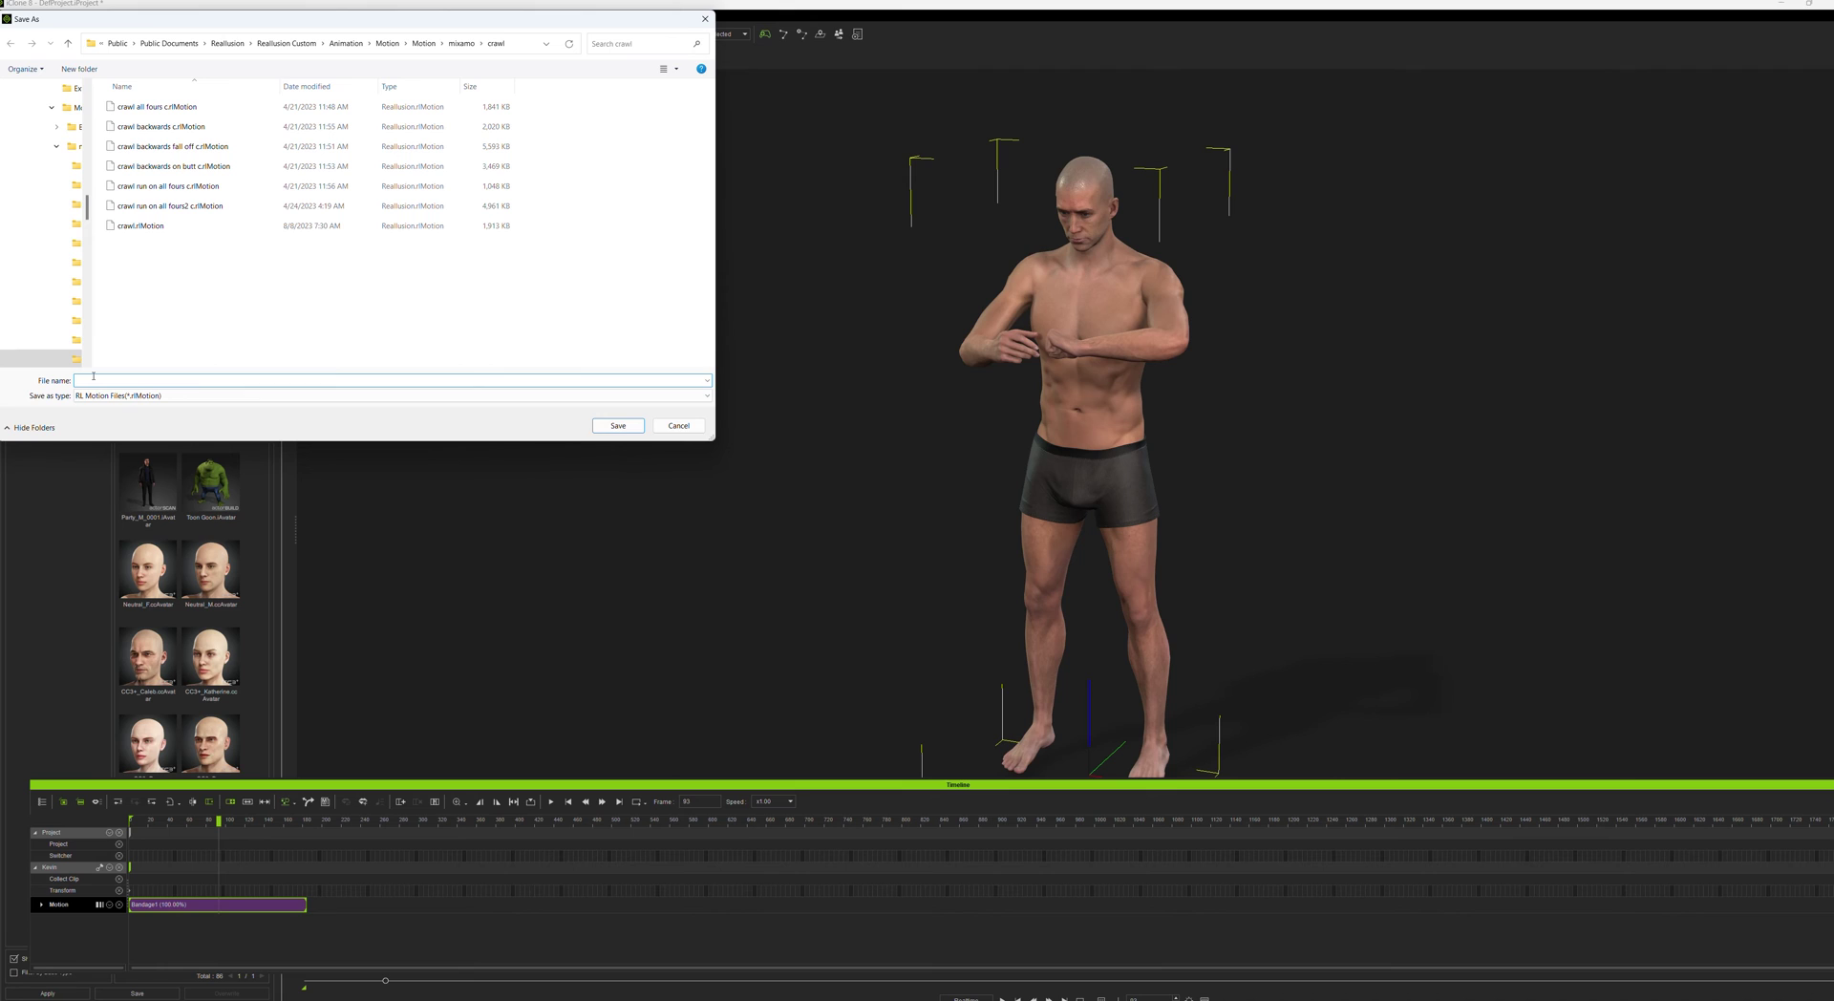
{"action": "type", "text": "bandage"}
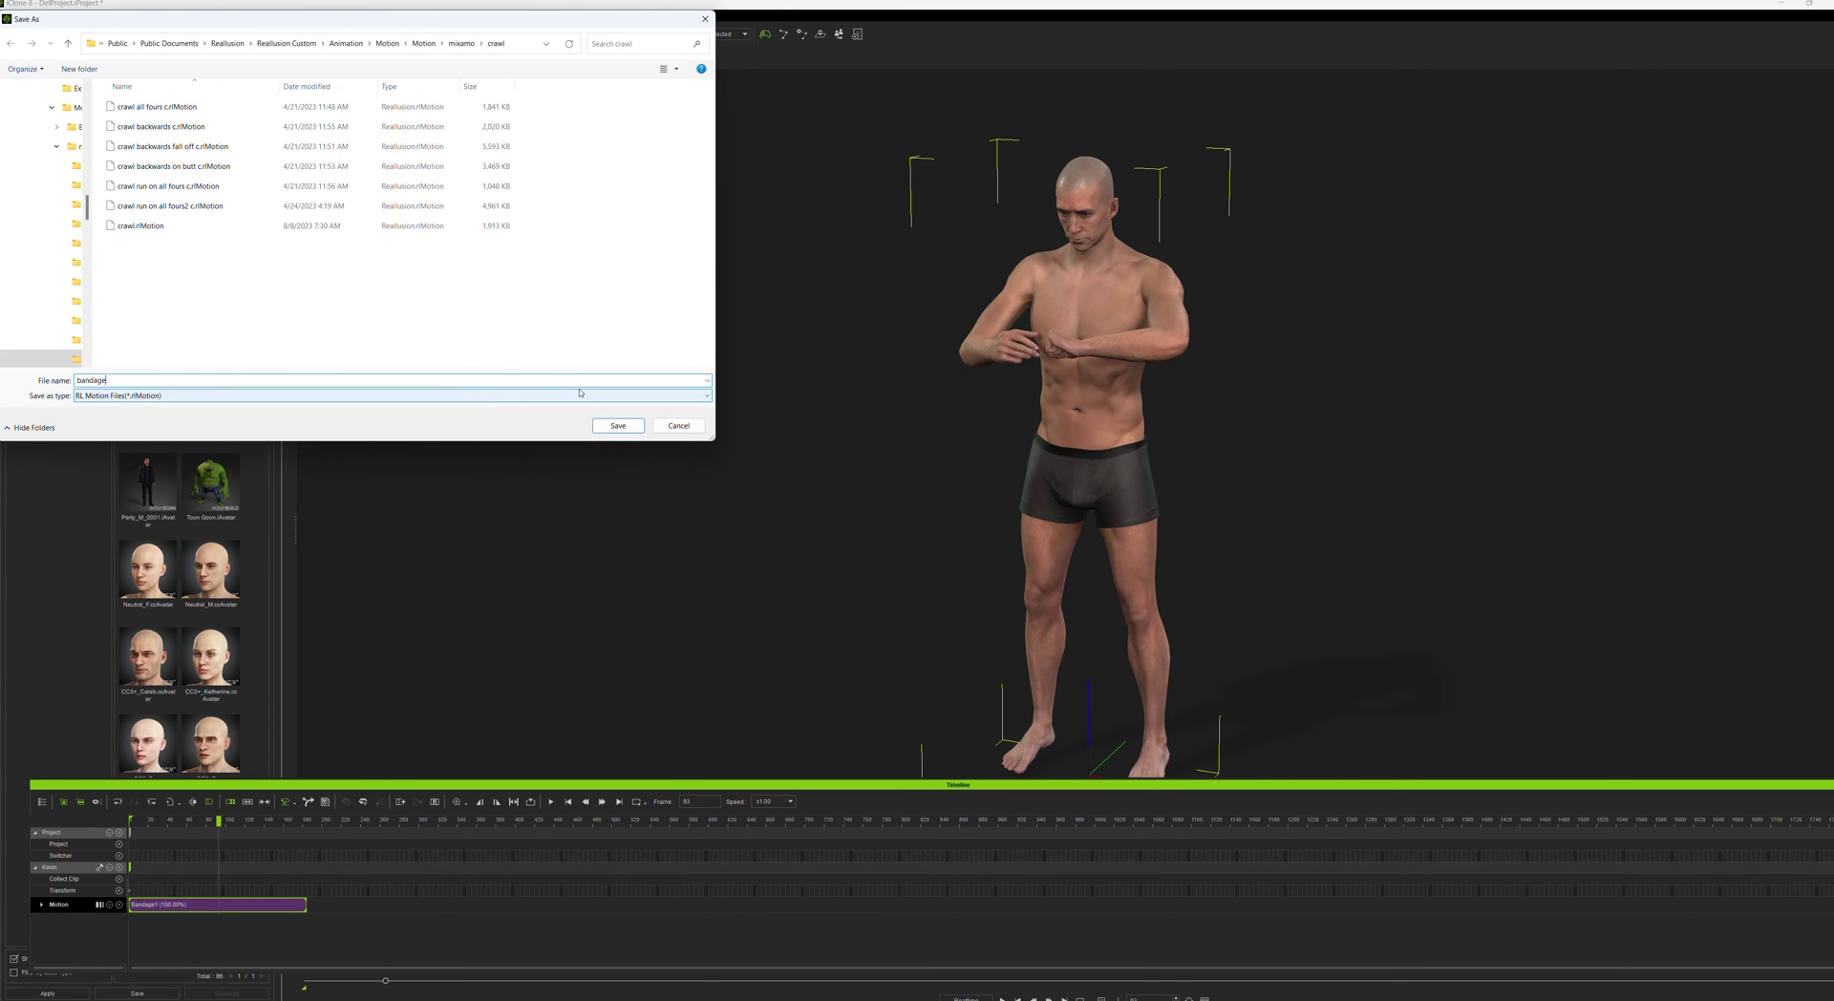
{"action": "left_click", "coordinate": [69, 44]}
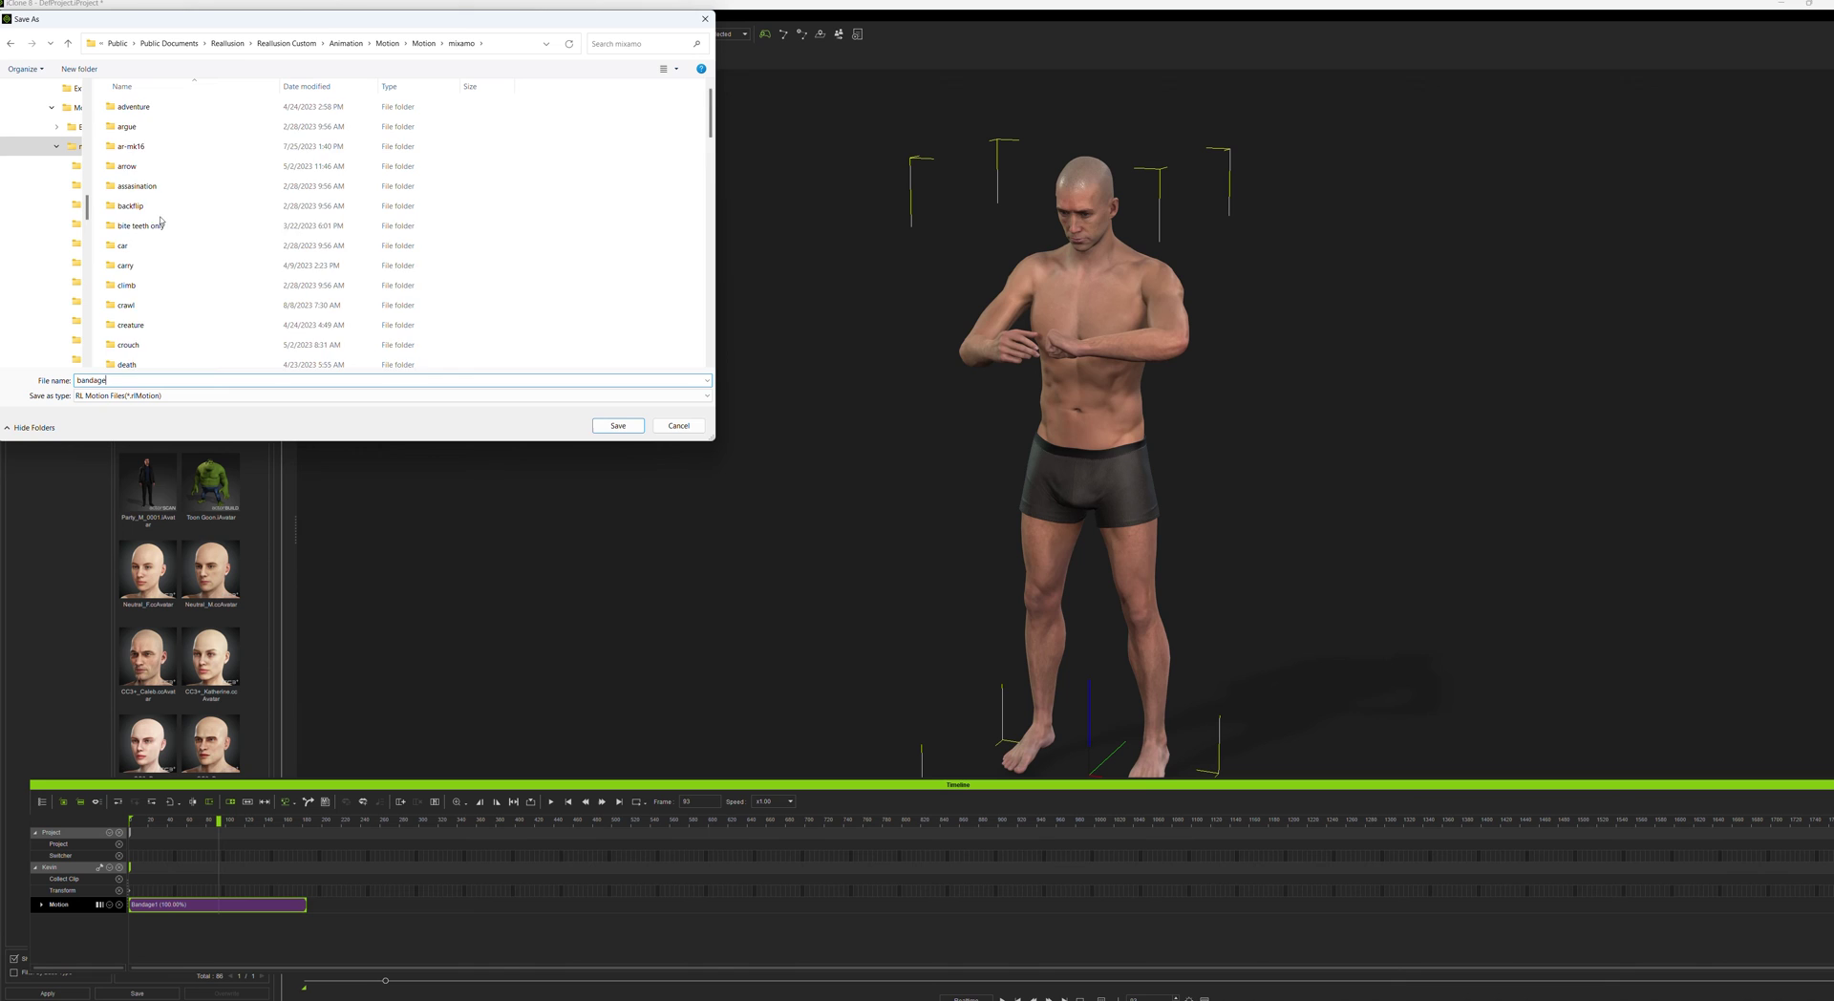
{"action": "scroll", "coordinate": [160, 226], "scroll_direction": "down", "scroll_amount": 5}
{"action": "scroll", "coordinate": [160, 227], "scroll_direction": "down", "scroll_amount": 1}
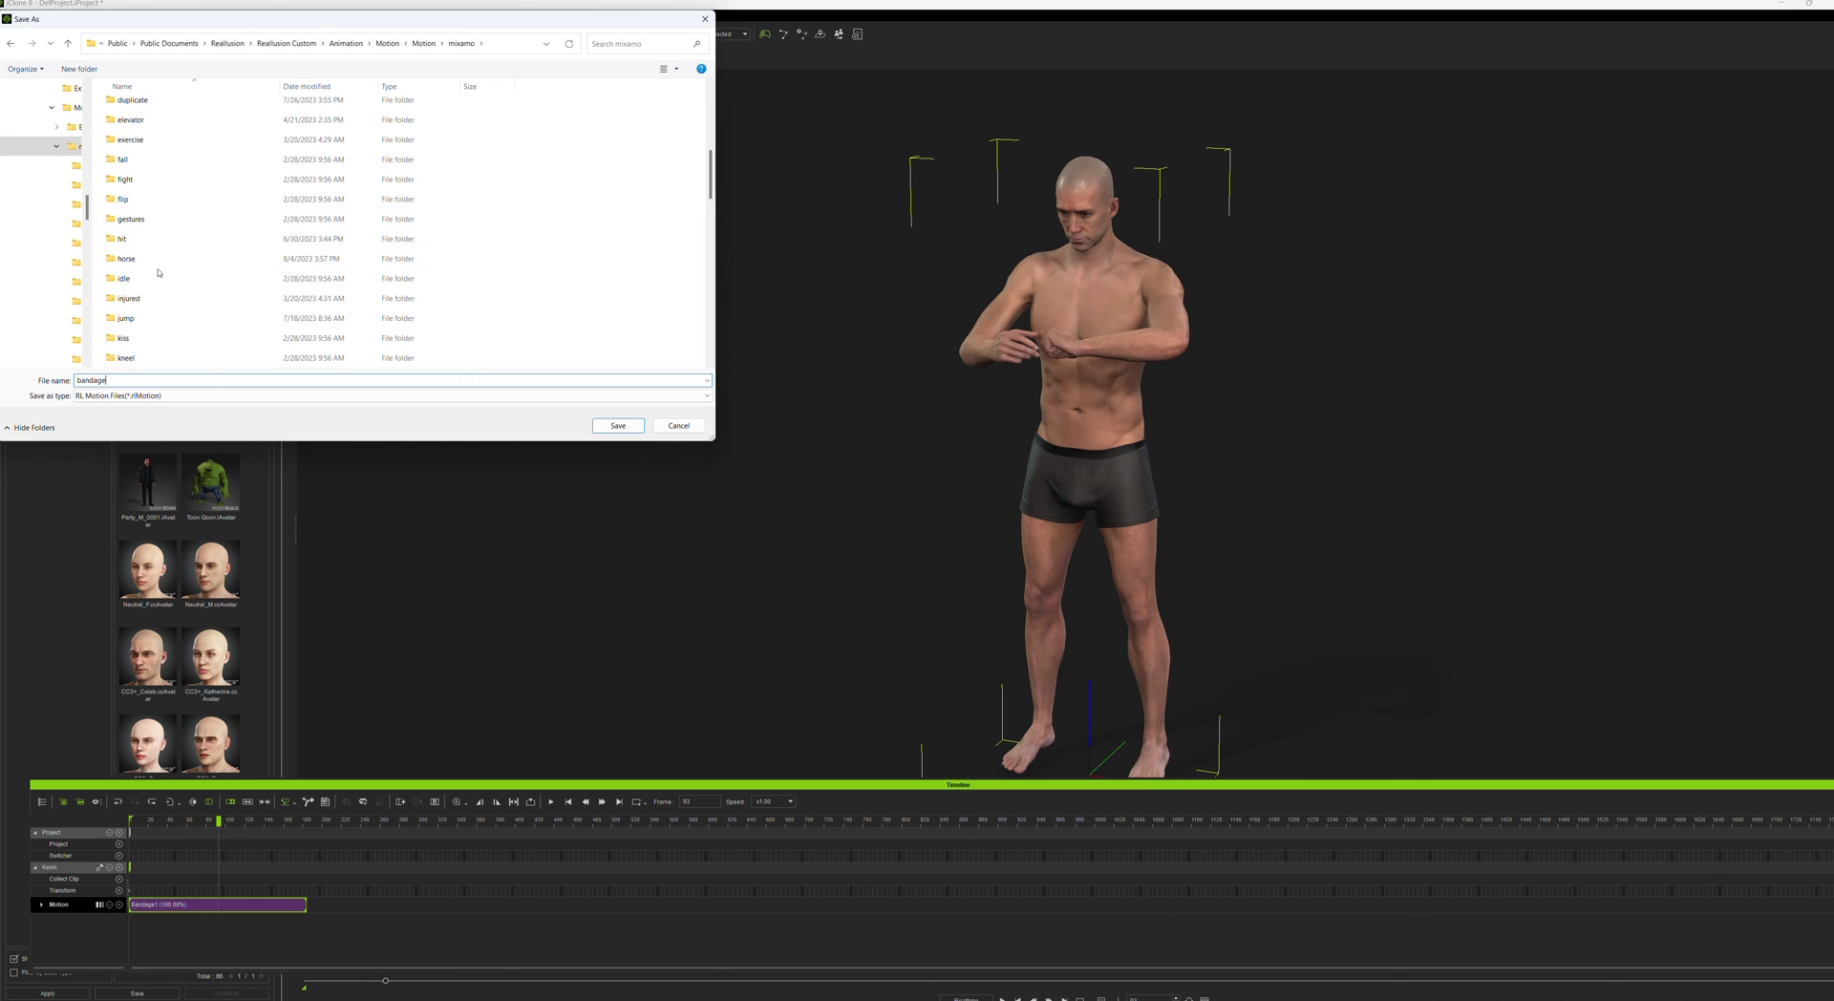
{"action": "left_click", "coordinate": [131, 299]}
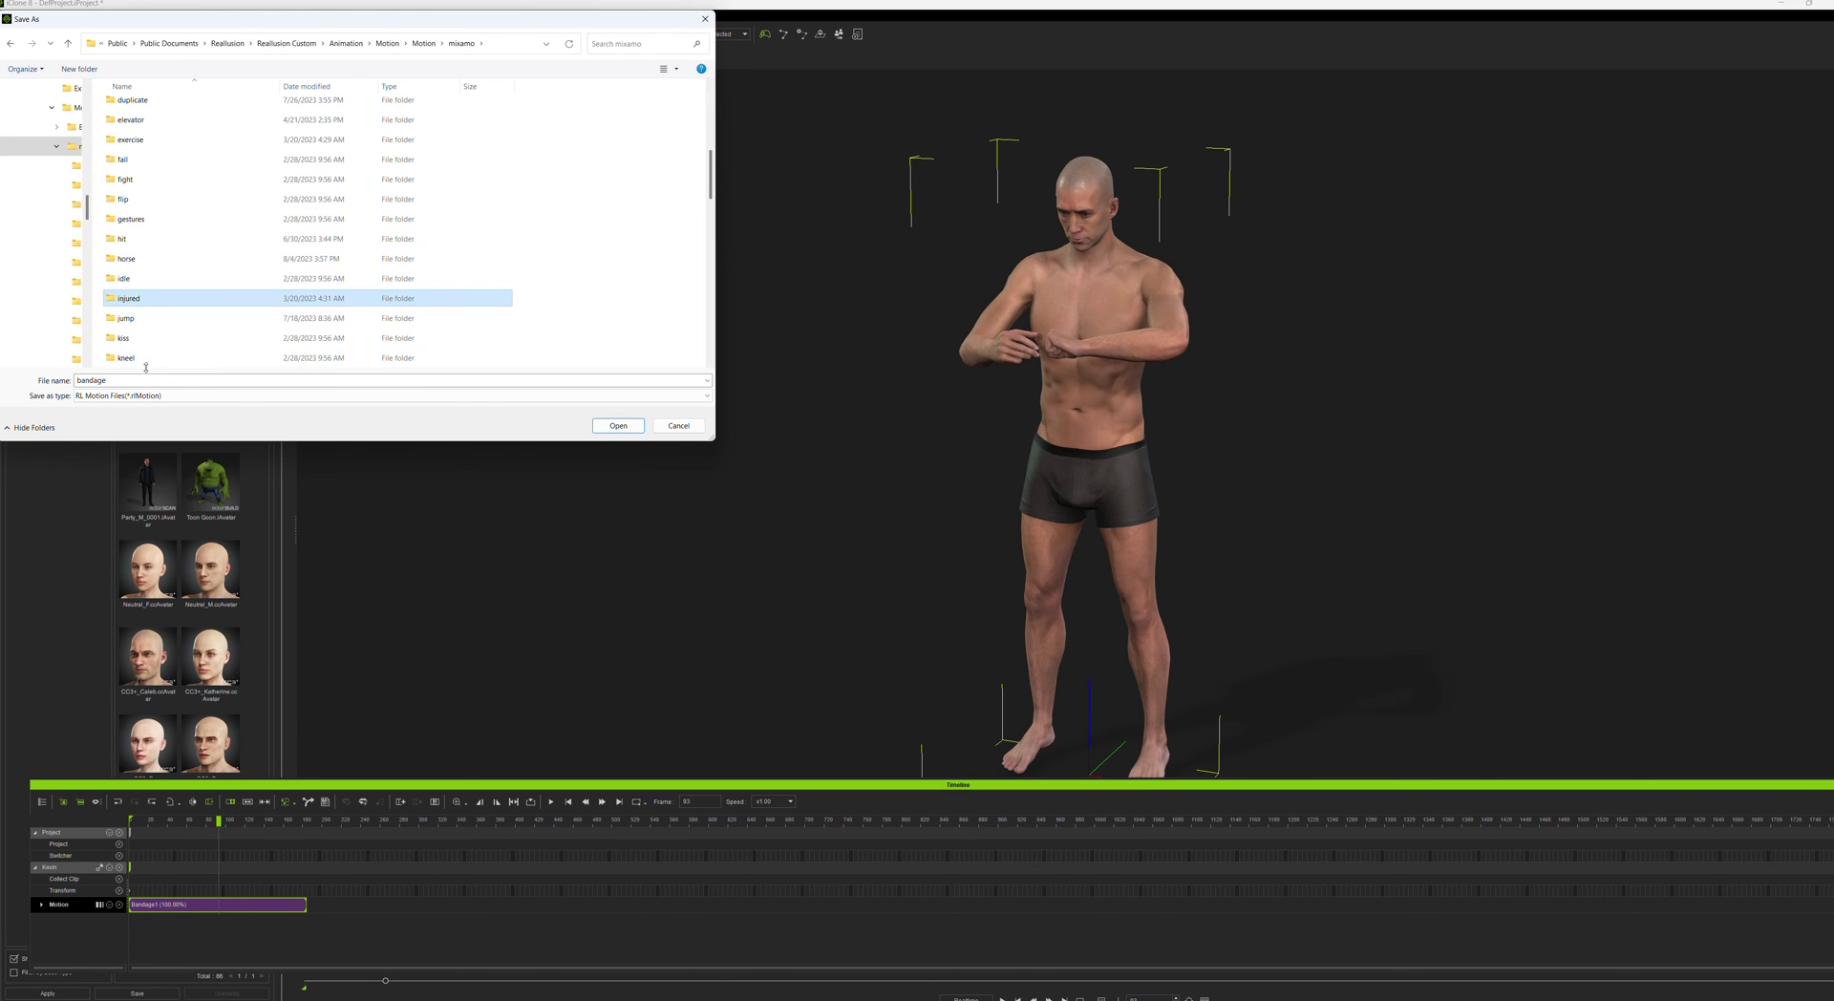
{"action": "double_click", "coordinate": [132, 302]}
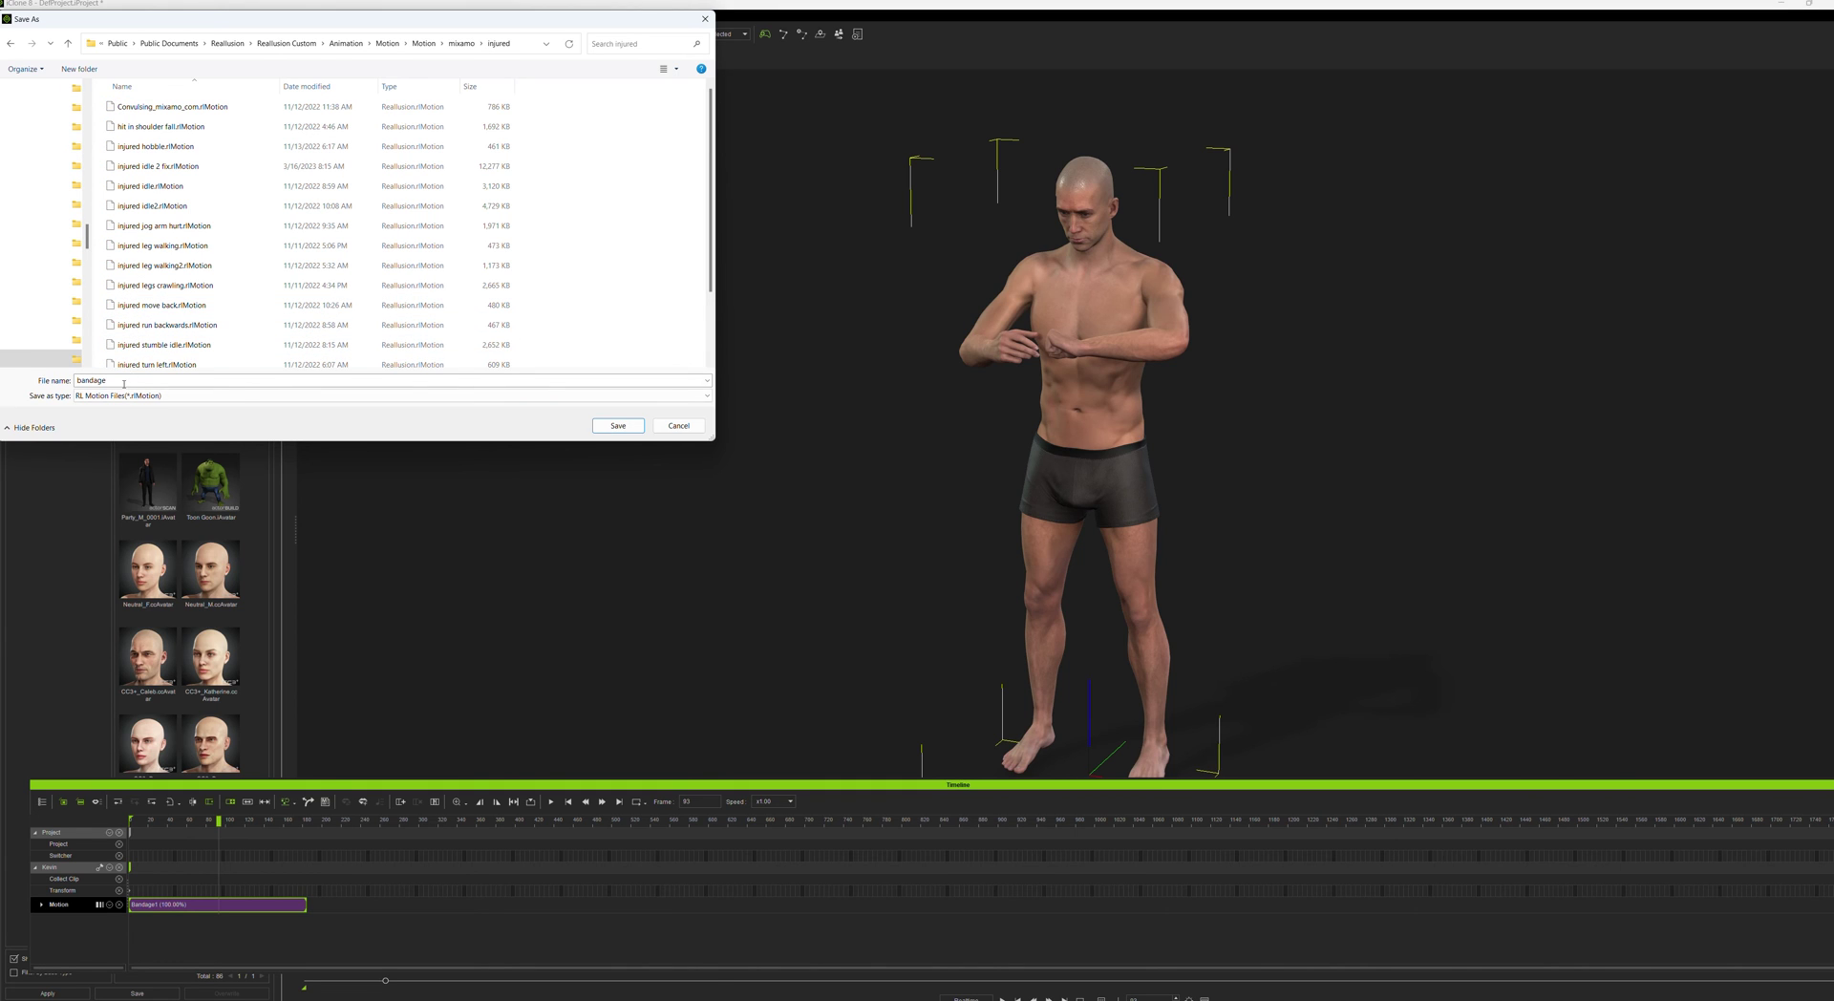
{"action": "left_click", "coordinate": [619, 426]}
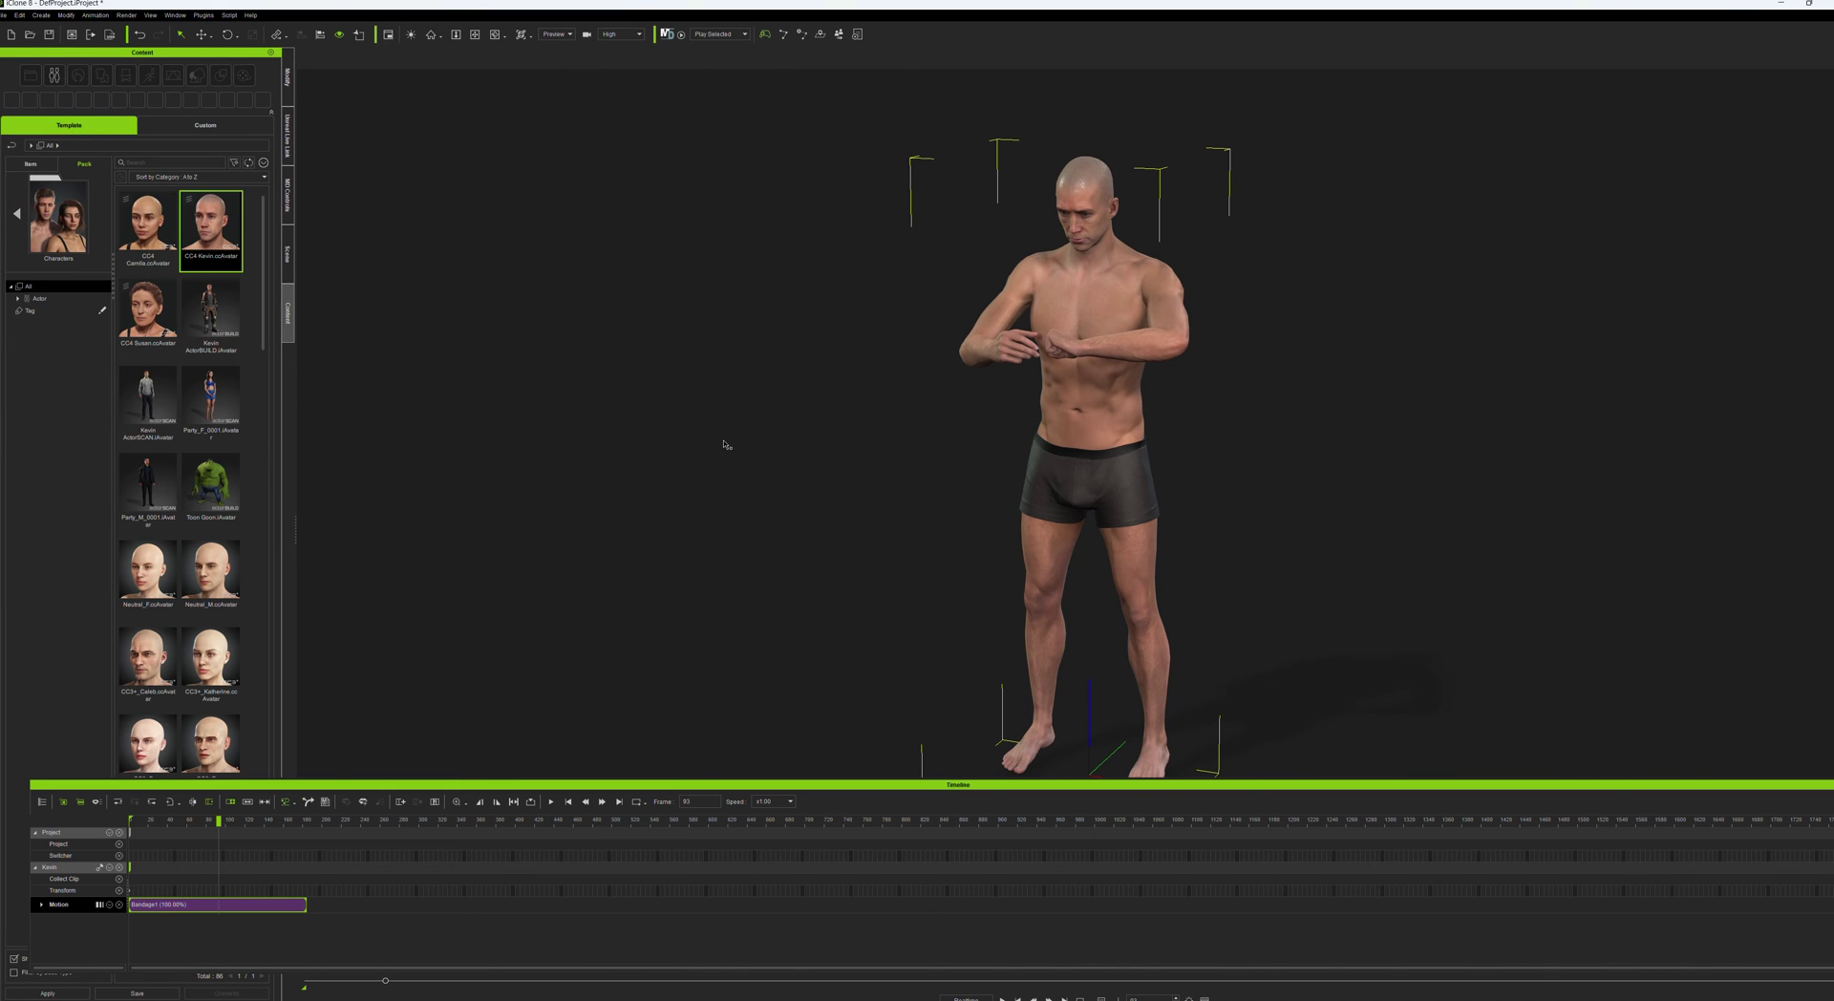
Step: Remove Kevin's object animation through the viewport's right-click menu
{"action": "right_click", "coordinate": [1091, 393]}
{"action": "mouse_move", "coordinate": [1141, 576]}
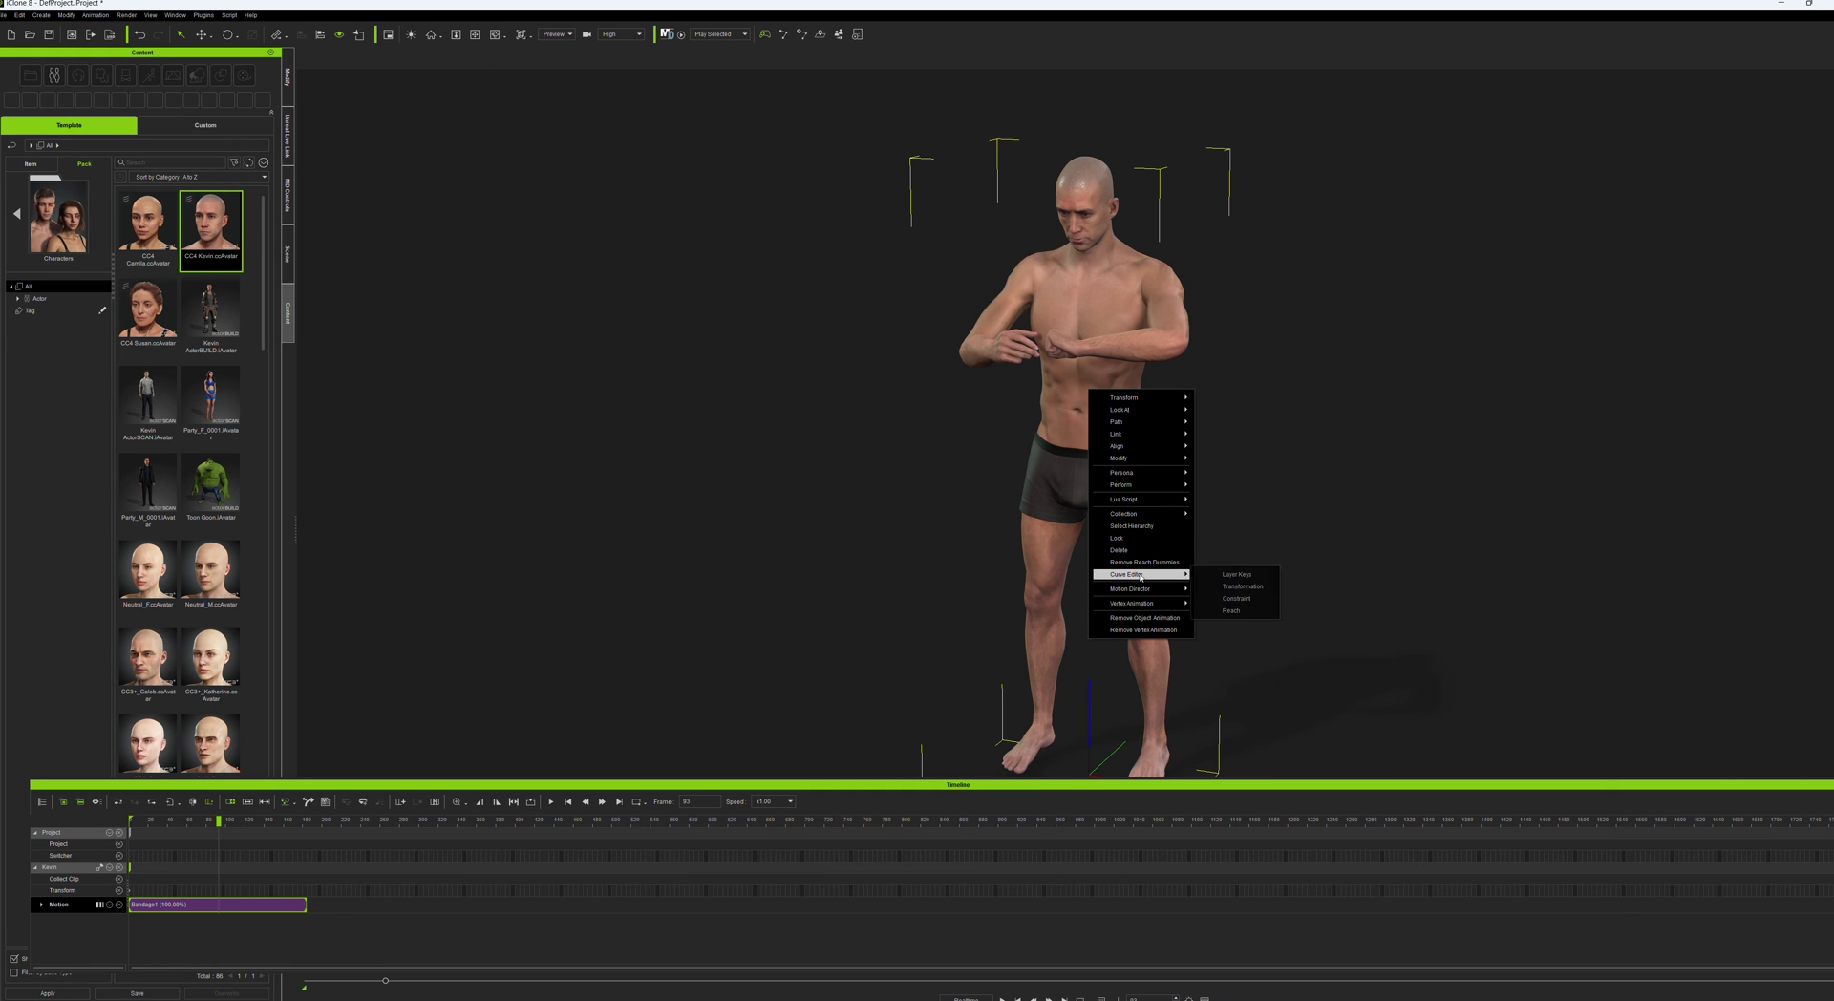
{"action": "left_click", "coordinate": [1141, 618]}
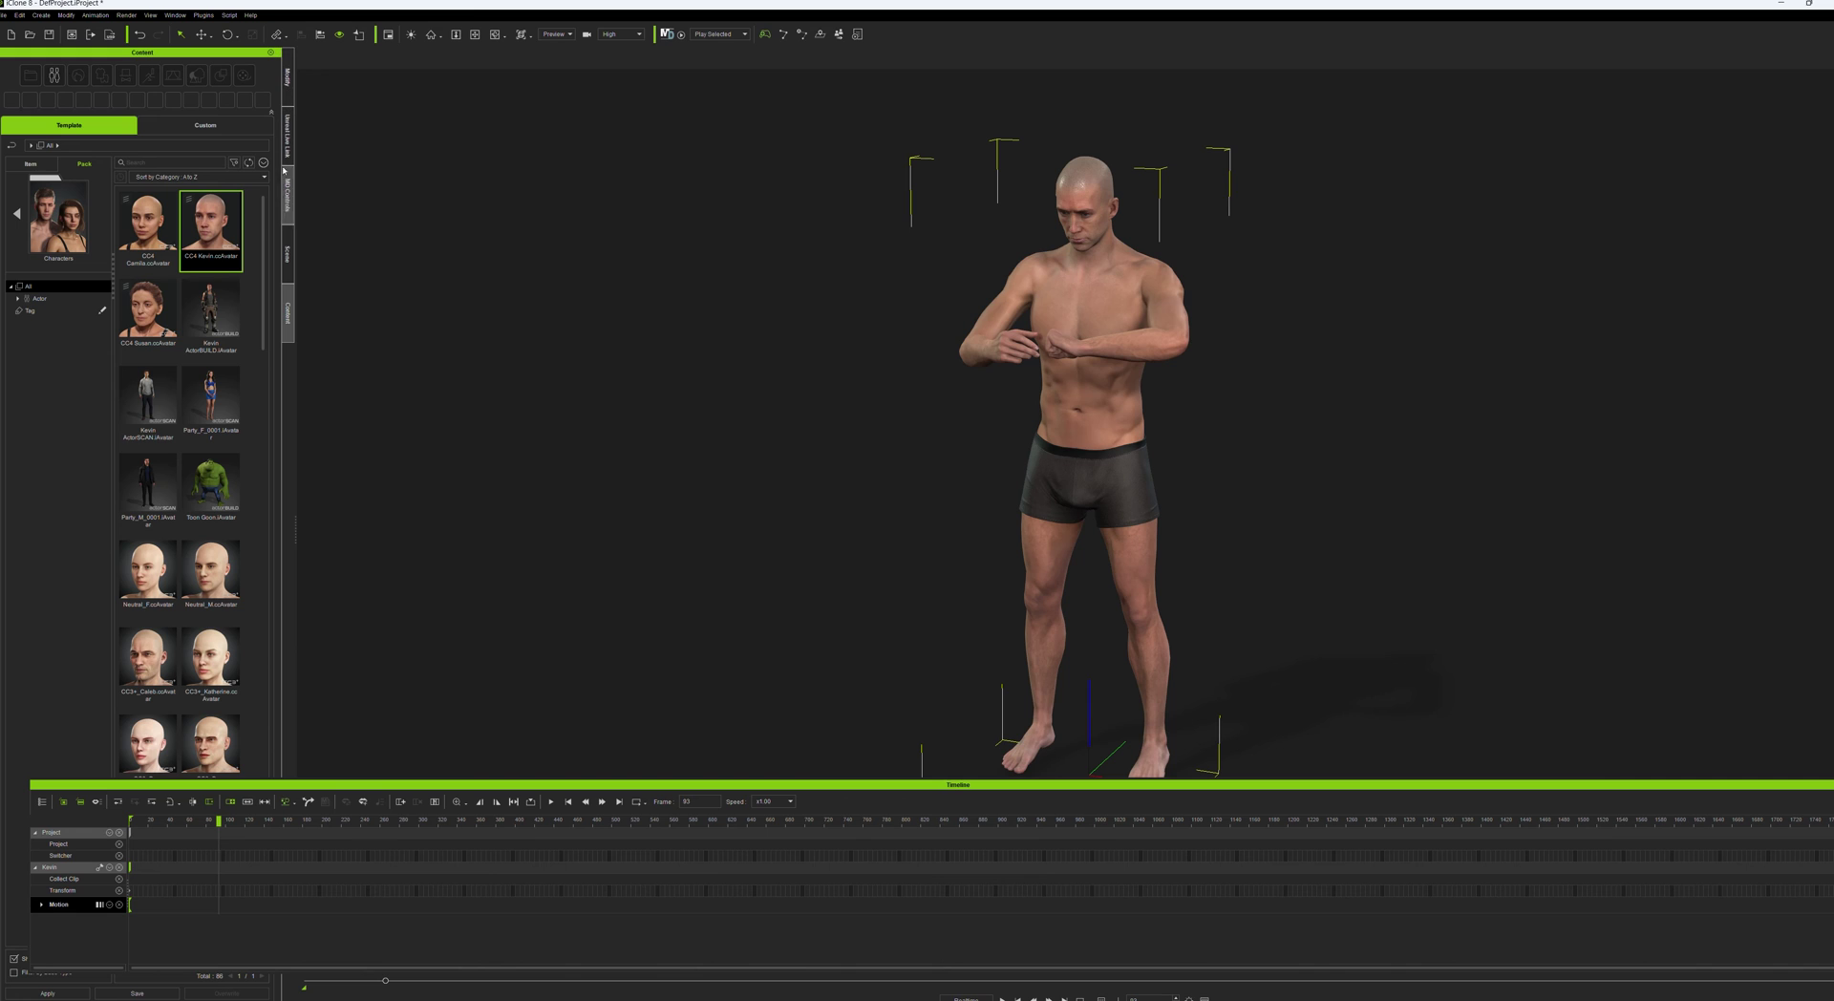
Step: Apply Bandage1 to Kevin from Custom > Animation > Motion > External Motion
{"action": "left_click", "coordinate": [218, 130]}
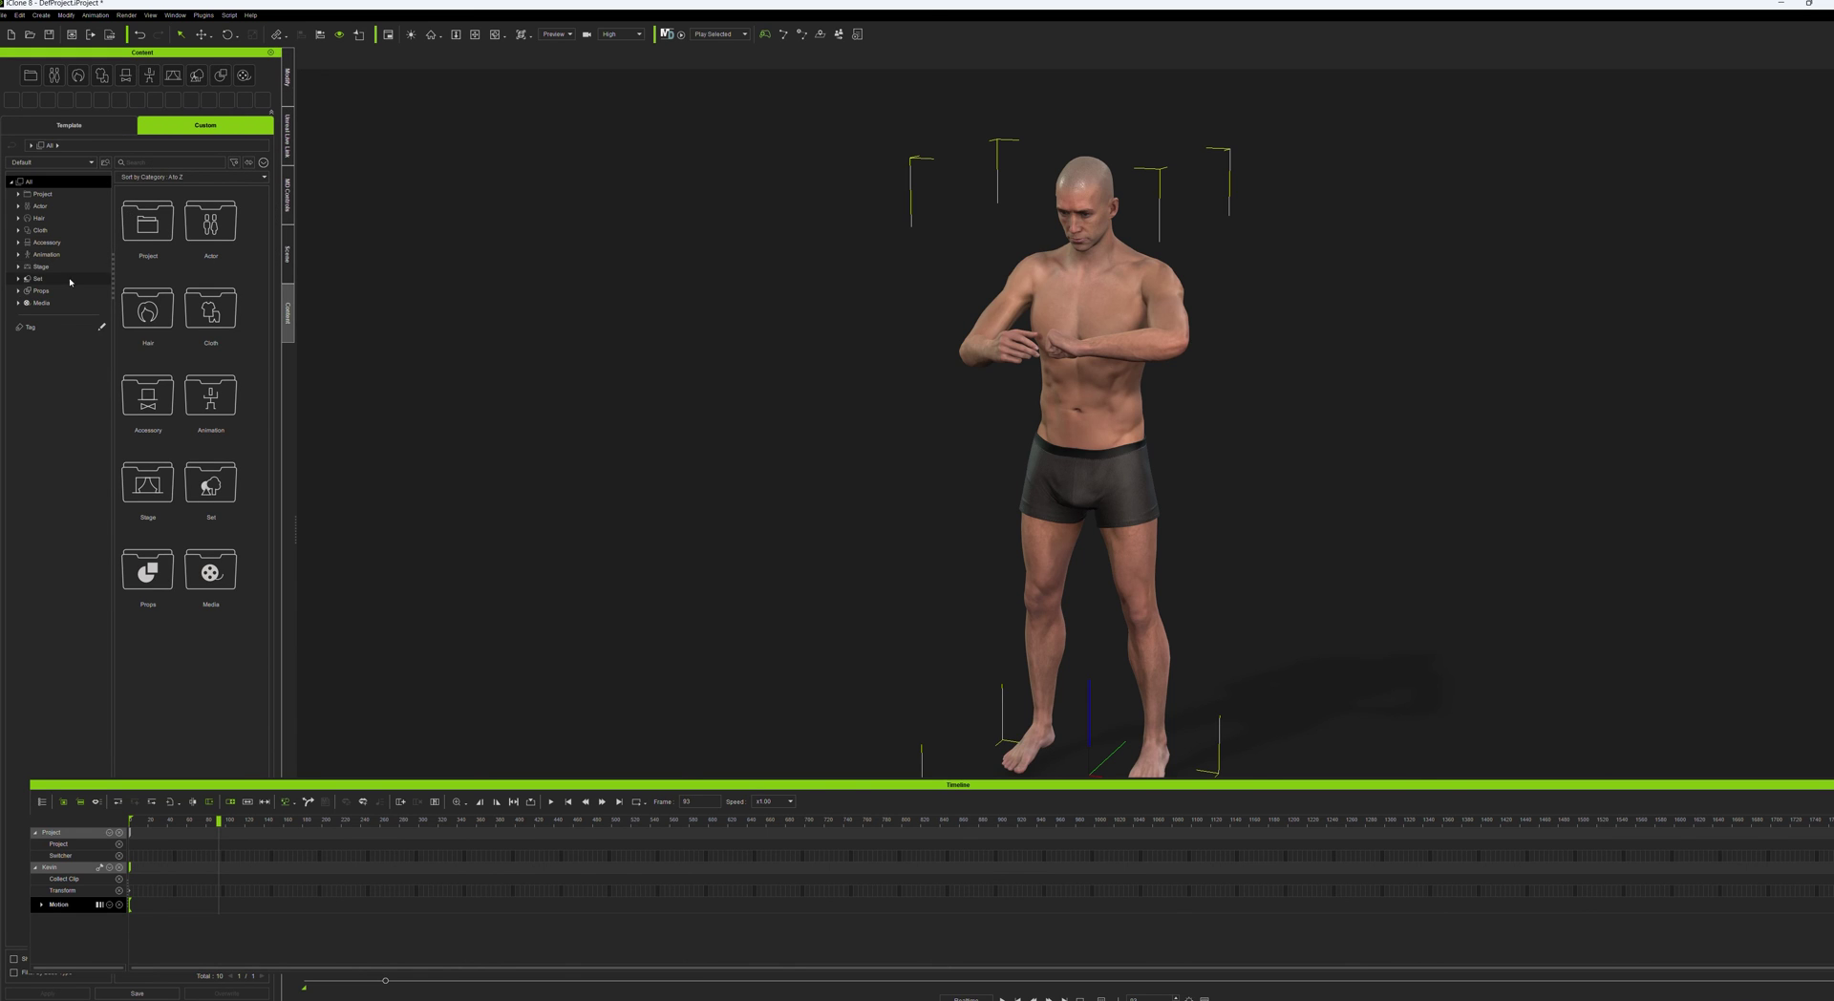
{"action": "left_click", "coordinate": [47, 254]}
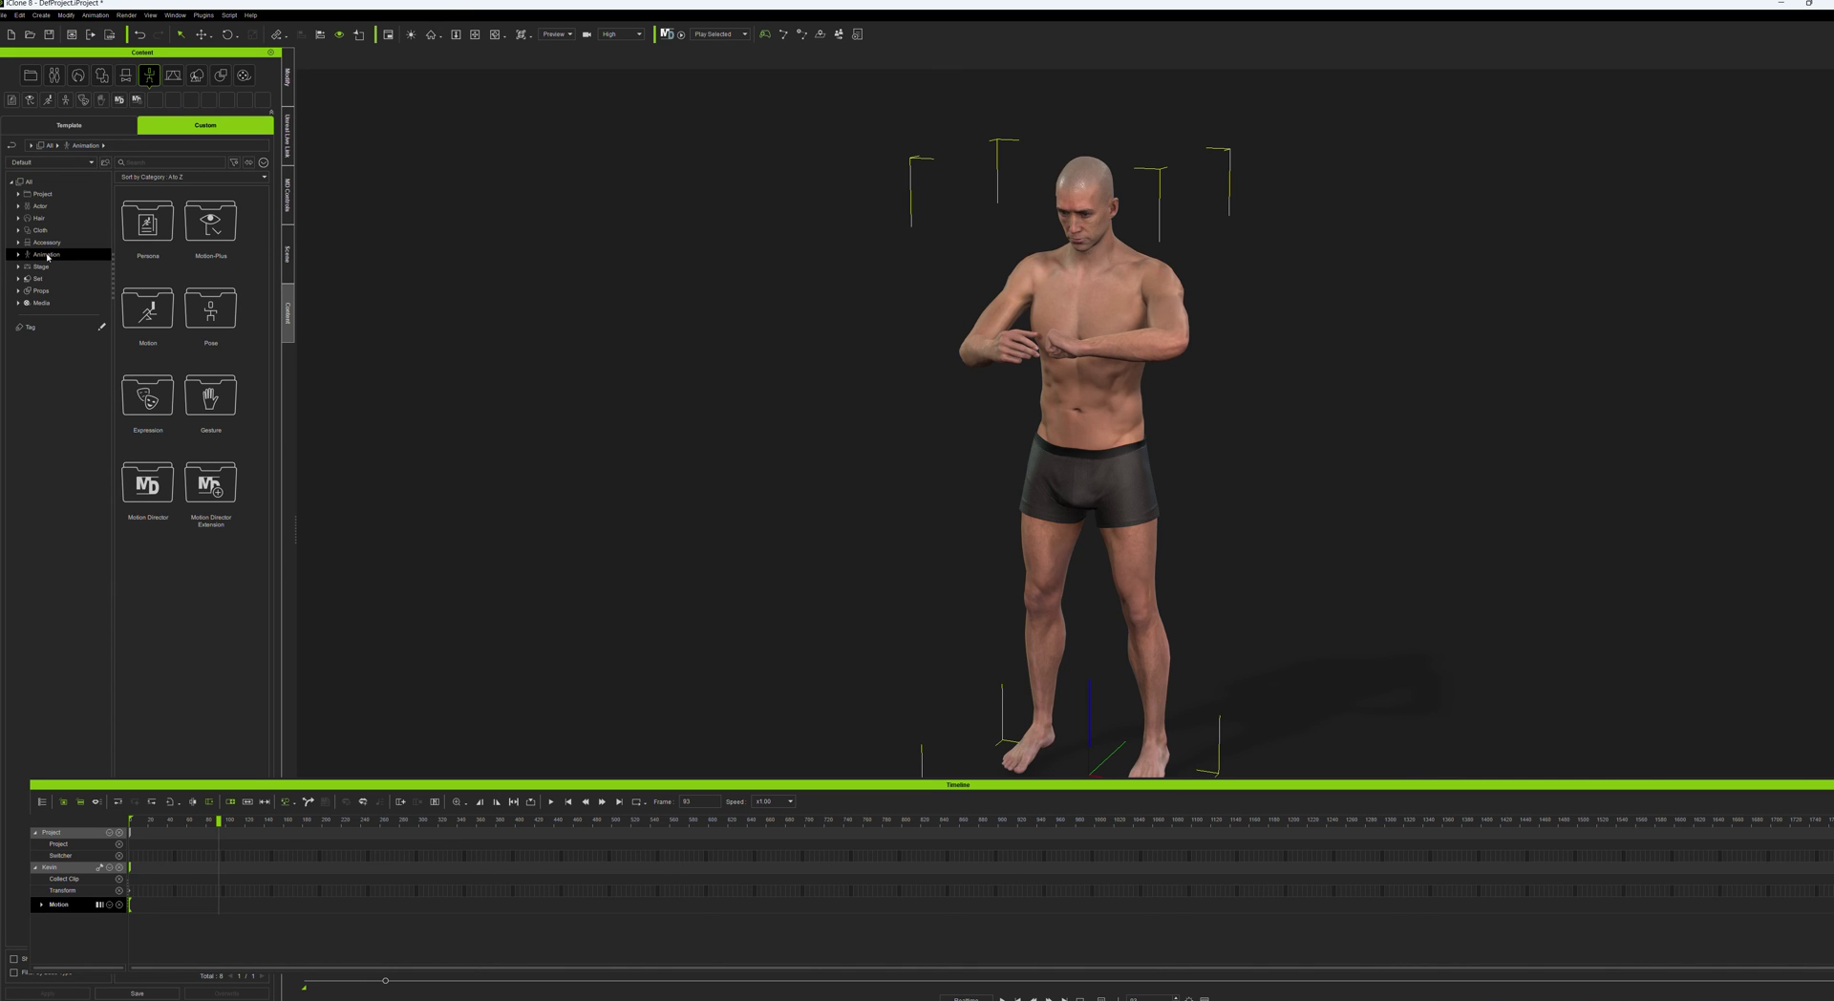
{"action": "double_click", "coordinate": [149, 304]}
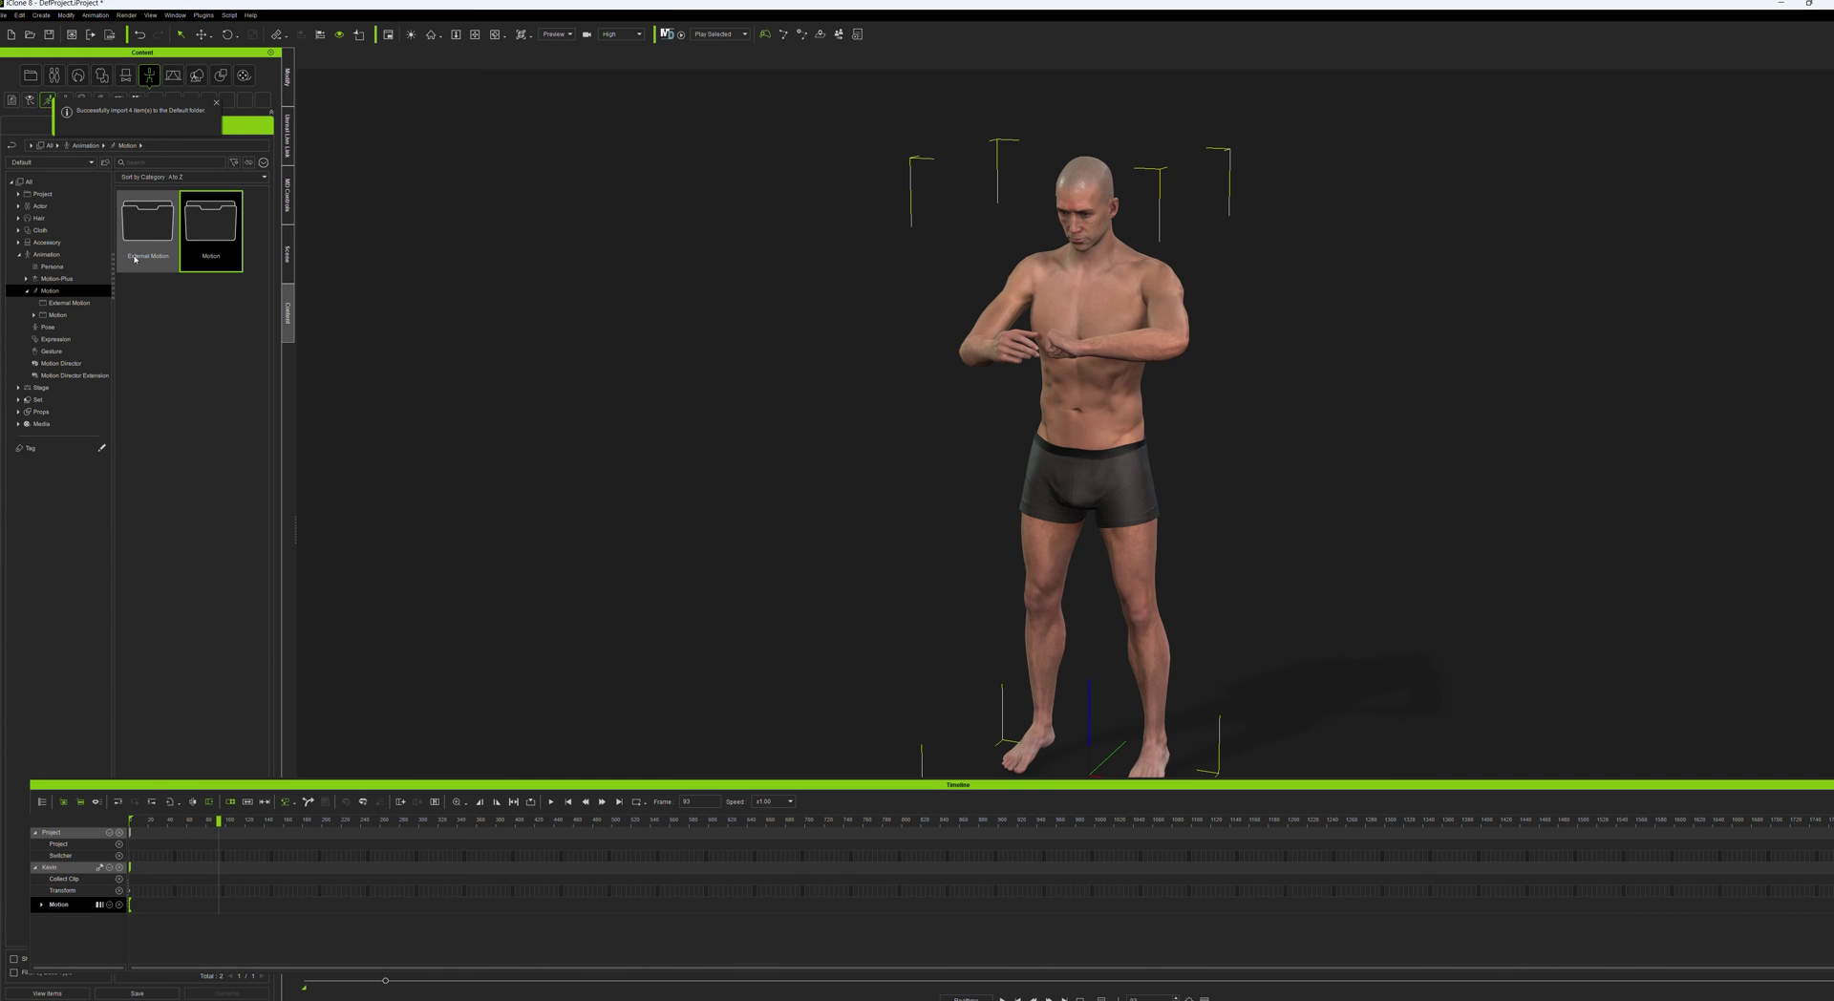
{"action": "double_click", "coordinate": [135, 258]}
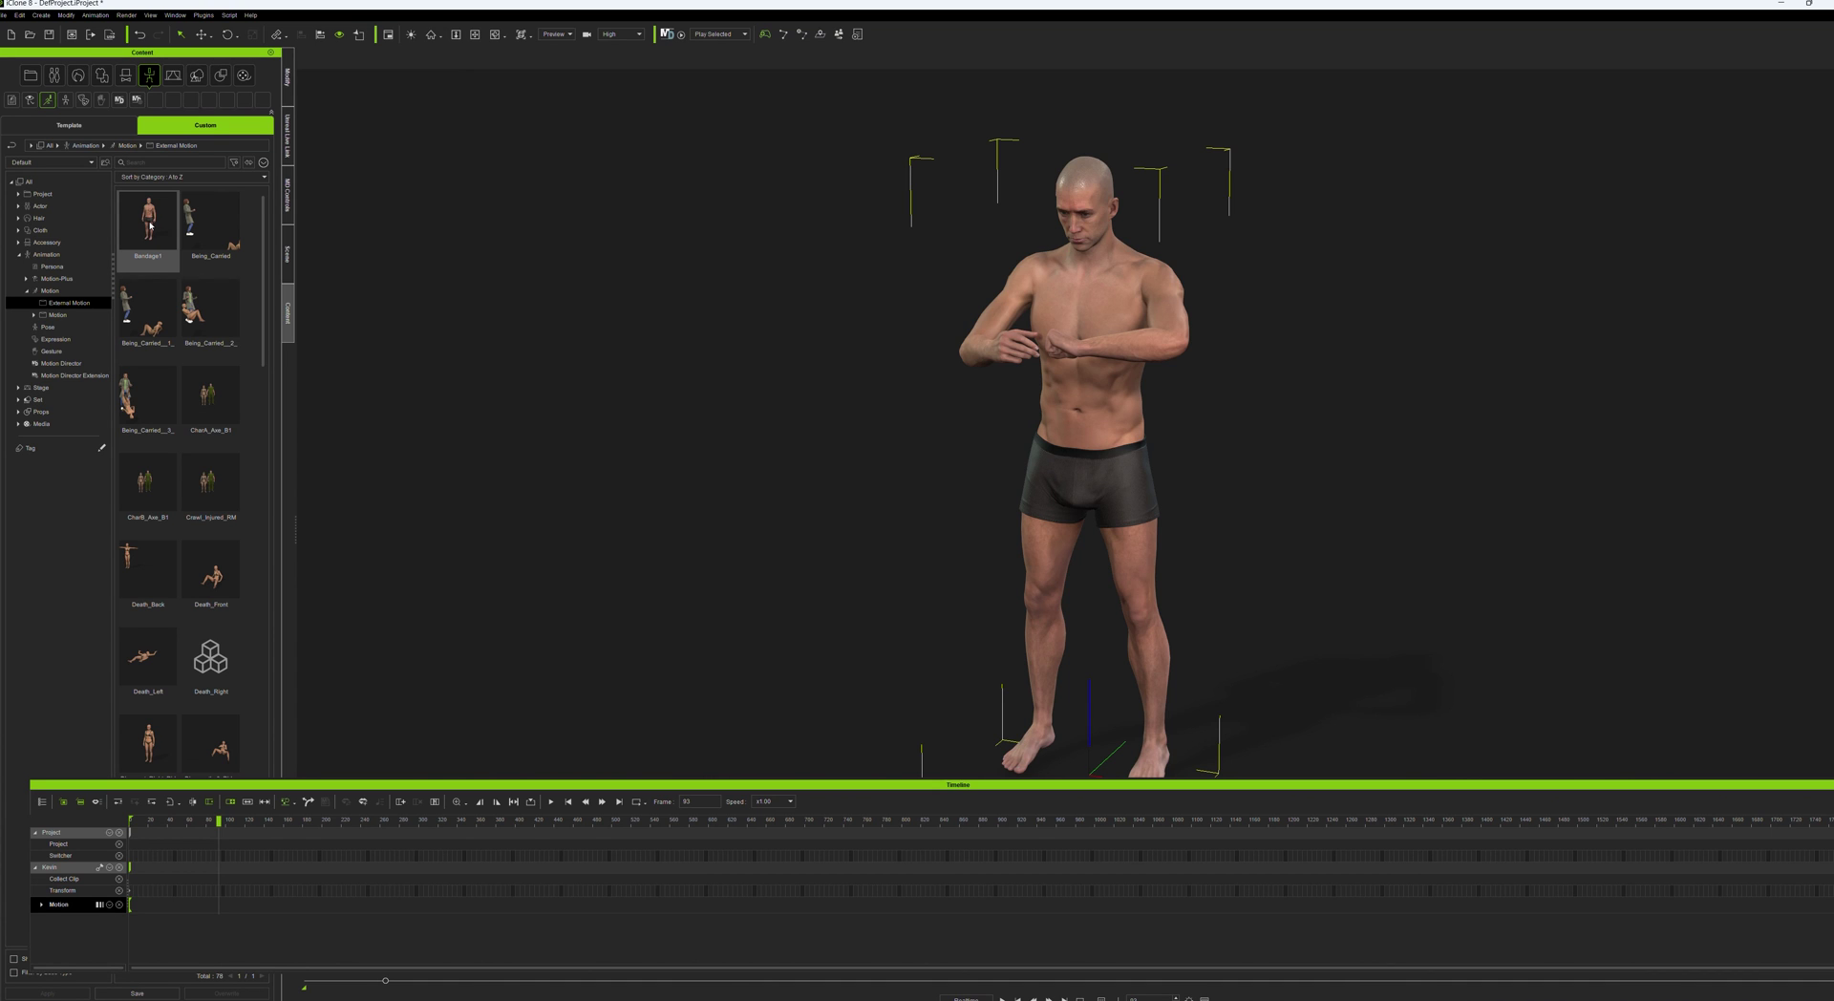
{"action": "double_click", "coordinate": [150, 226]}
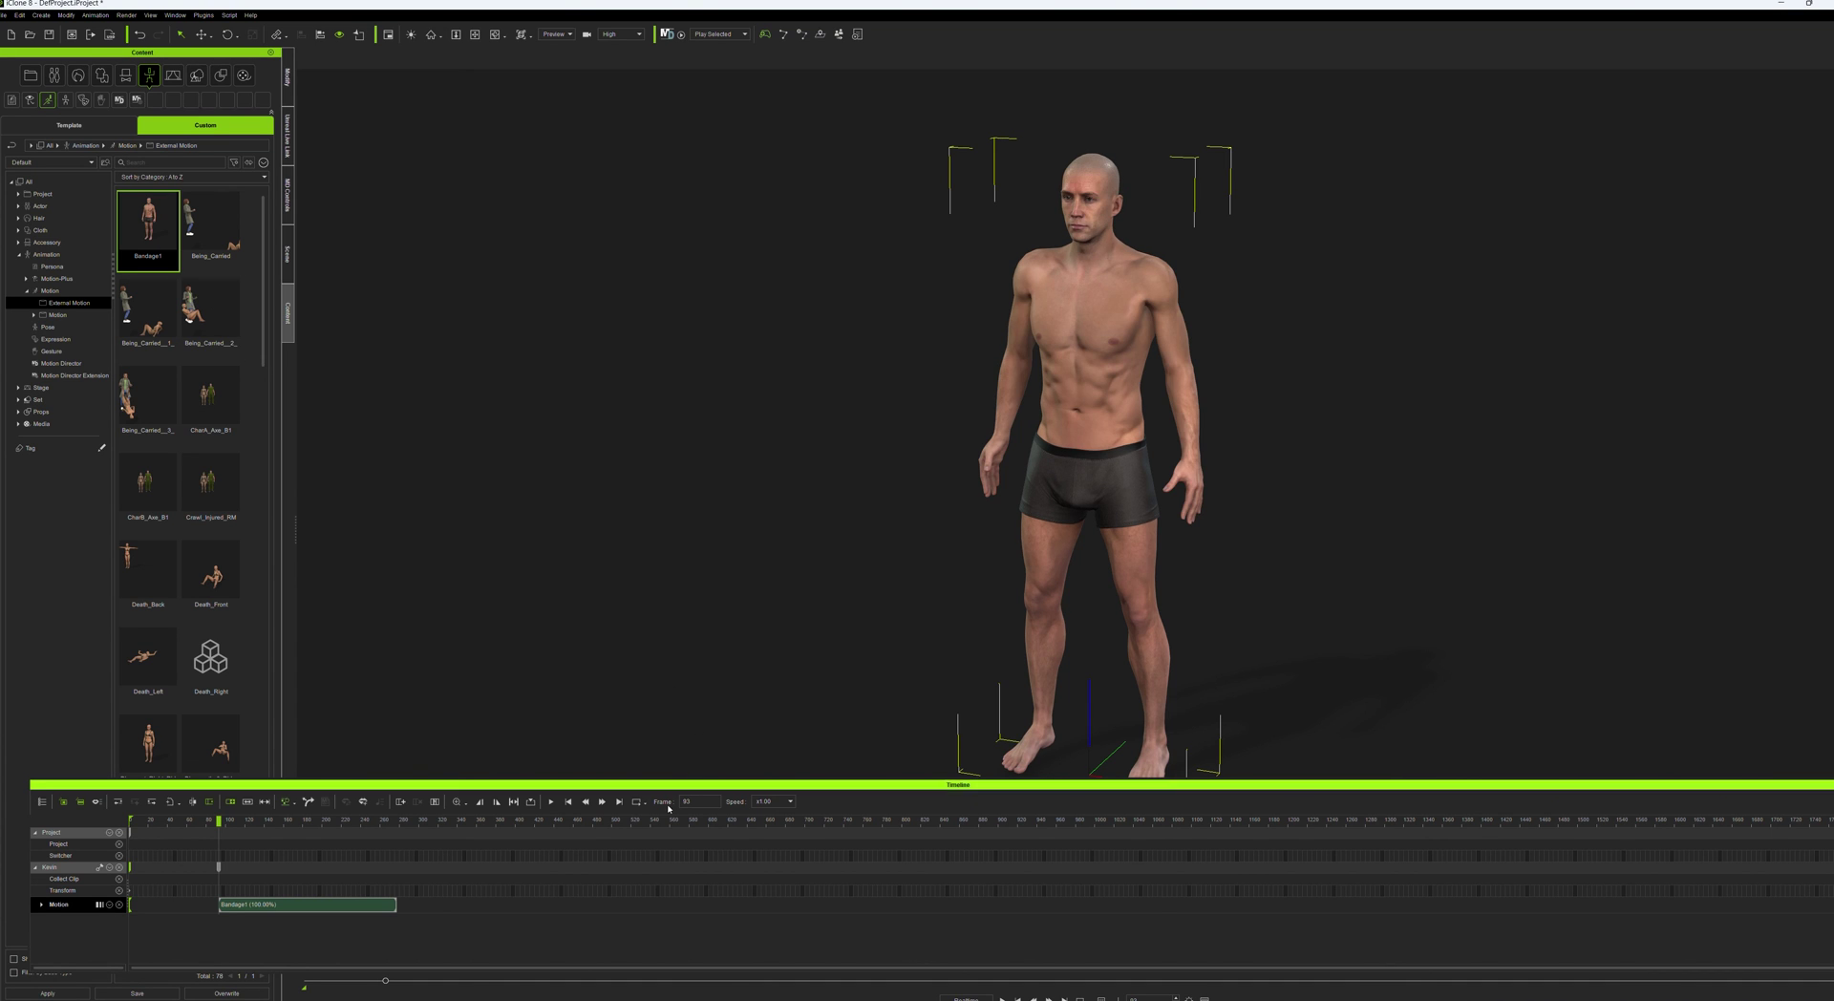
Step: Play, stop, and replay the reapplied Bandage1 motion from the start
{"action": "left_click", "coordinate": [550, 803]}
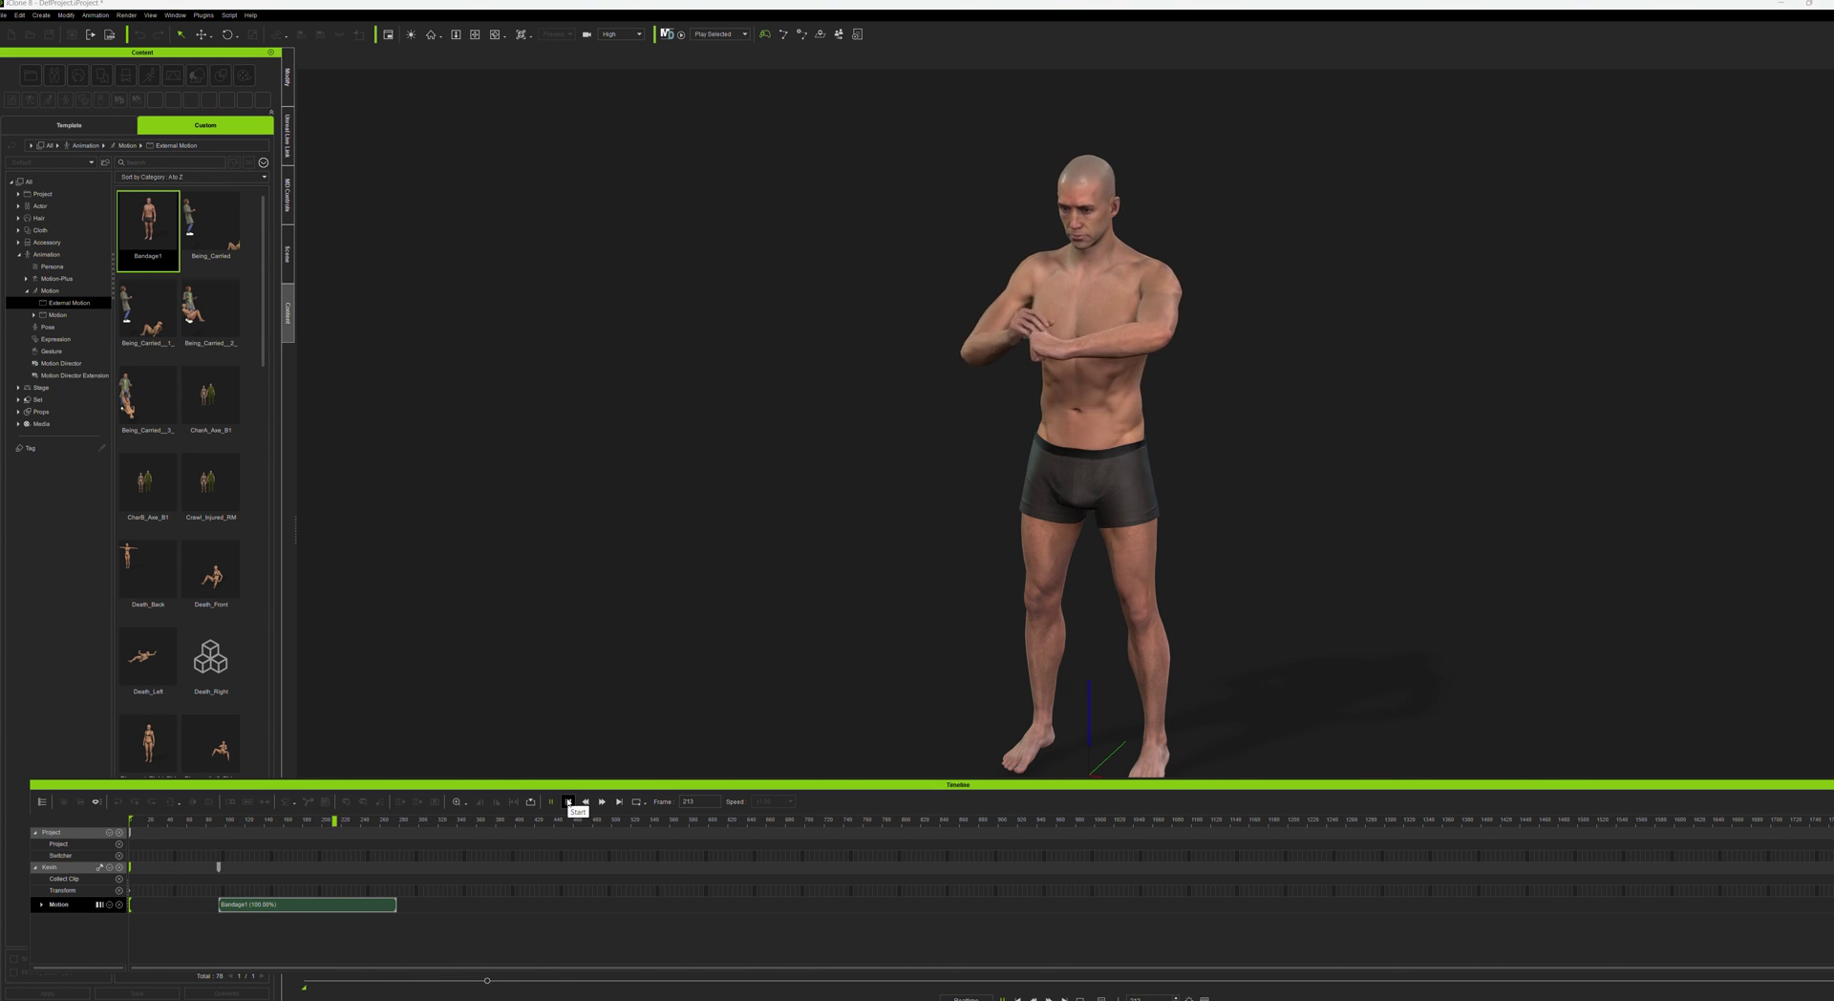
{"action": "left_click", "coordinate": [568, 803]}
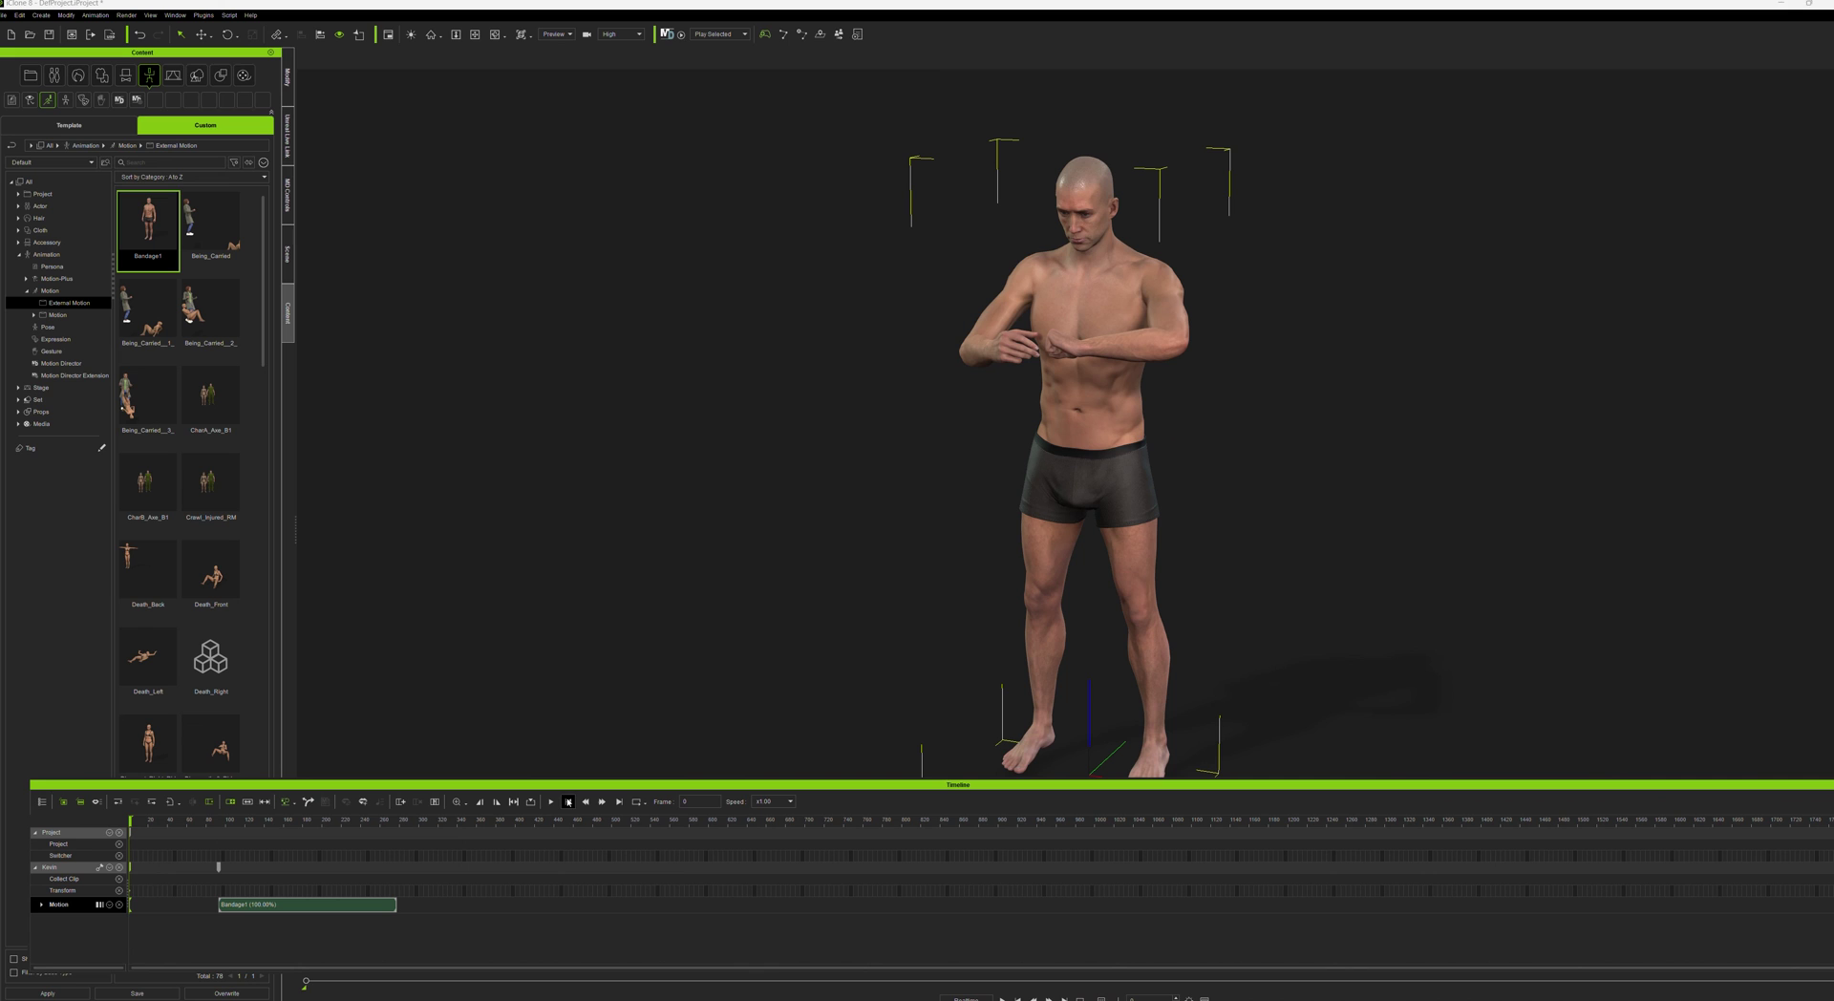
{"action": "left_click", "coordinate": [551, 803]}
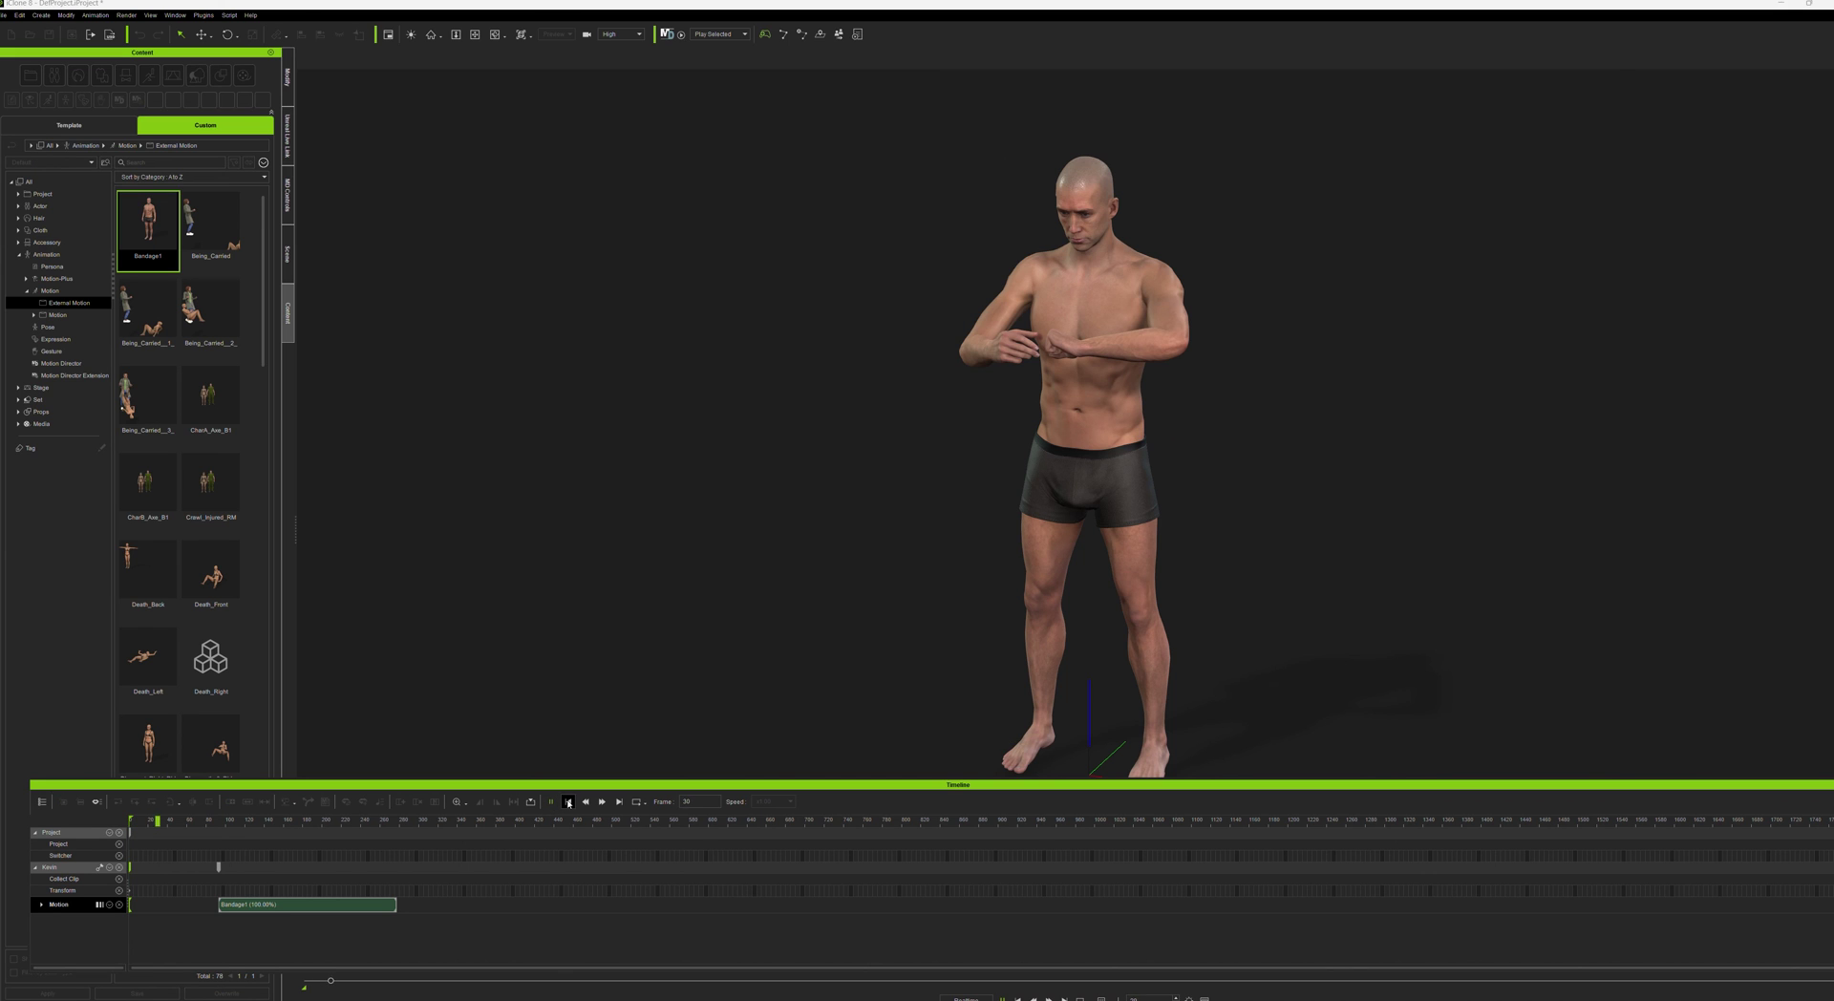